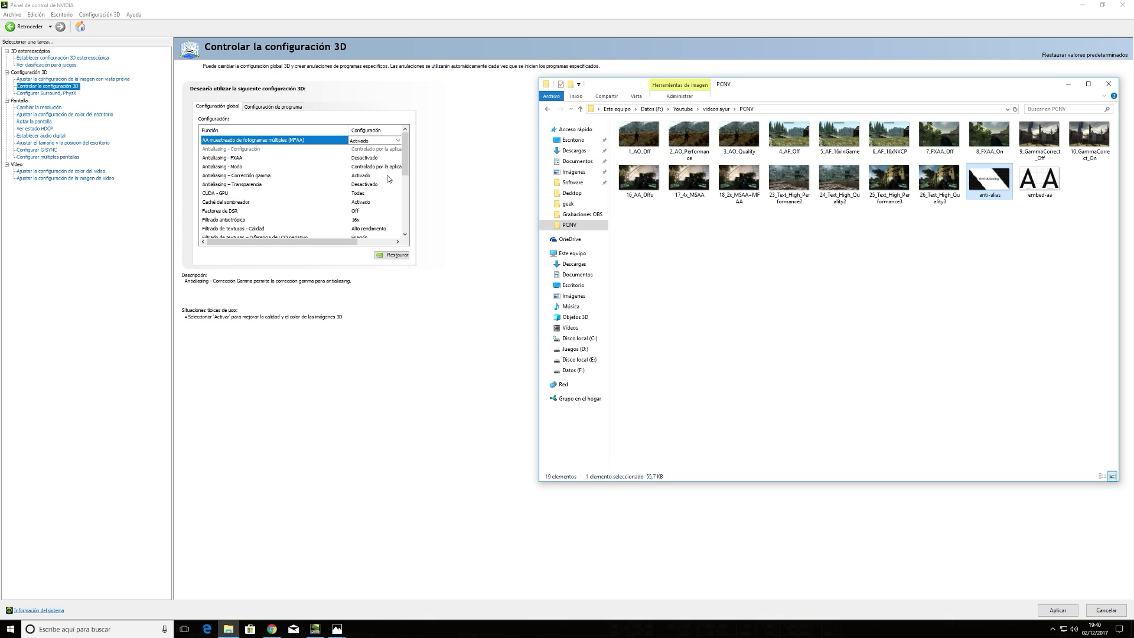
View the image settings with preview page, then return to the page for controlling the 3D configuration
mouse_move(405, 150)
left_mouse_down()
mouse_move(416, 225)
mouse_move(408, 148)
left_mouse_up()
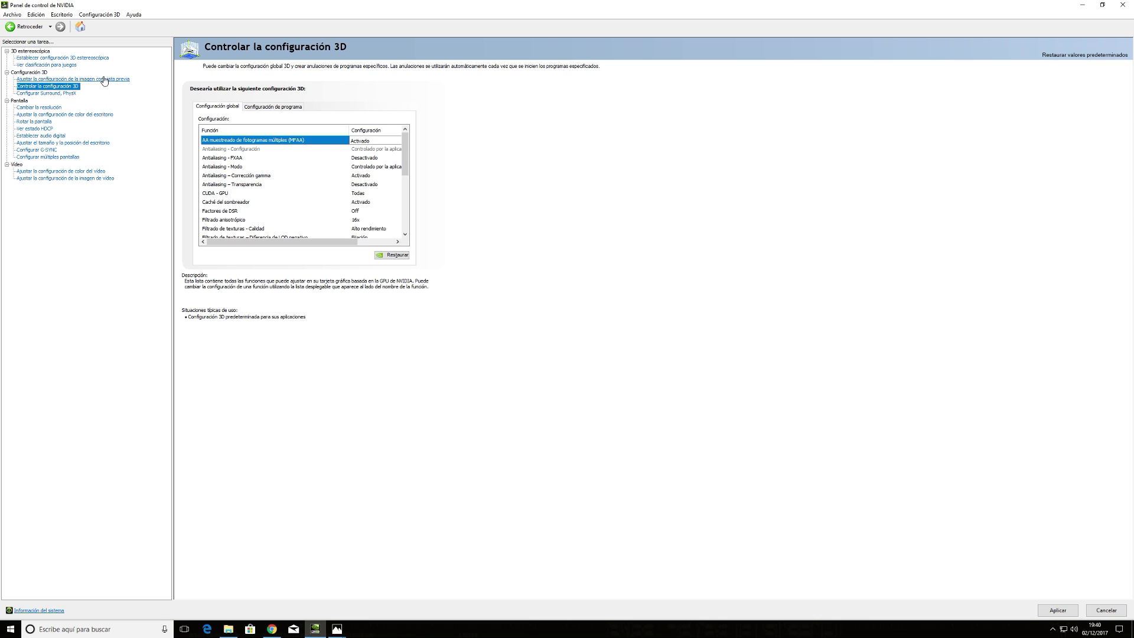
left_click(69, 80)
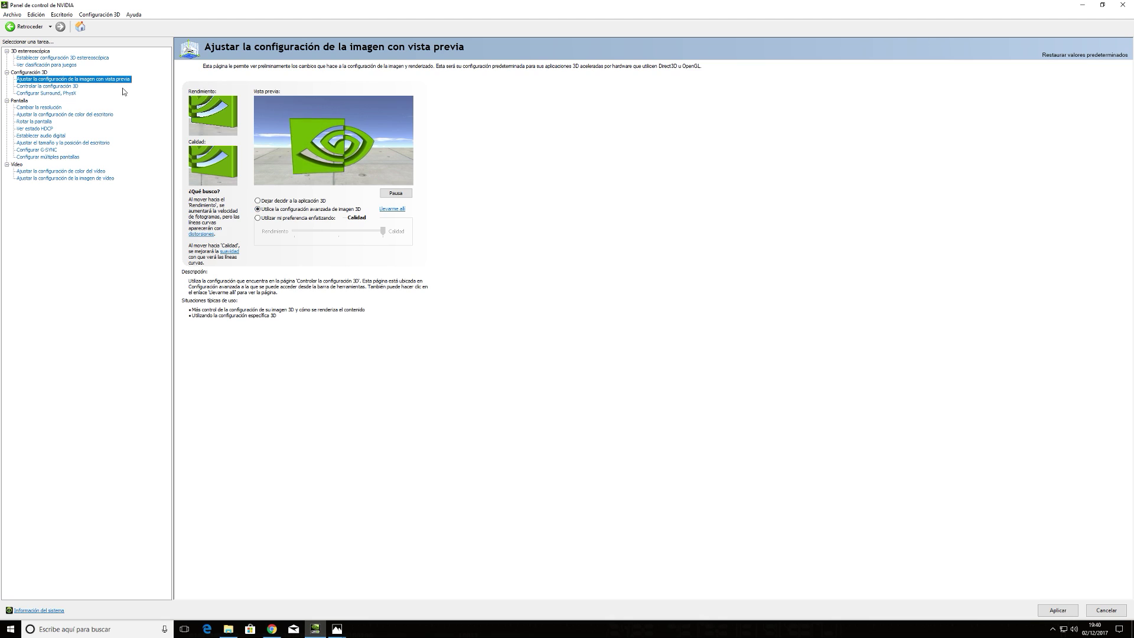
left_click(51, 88)
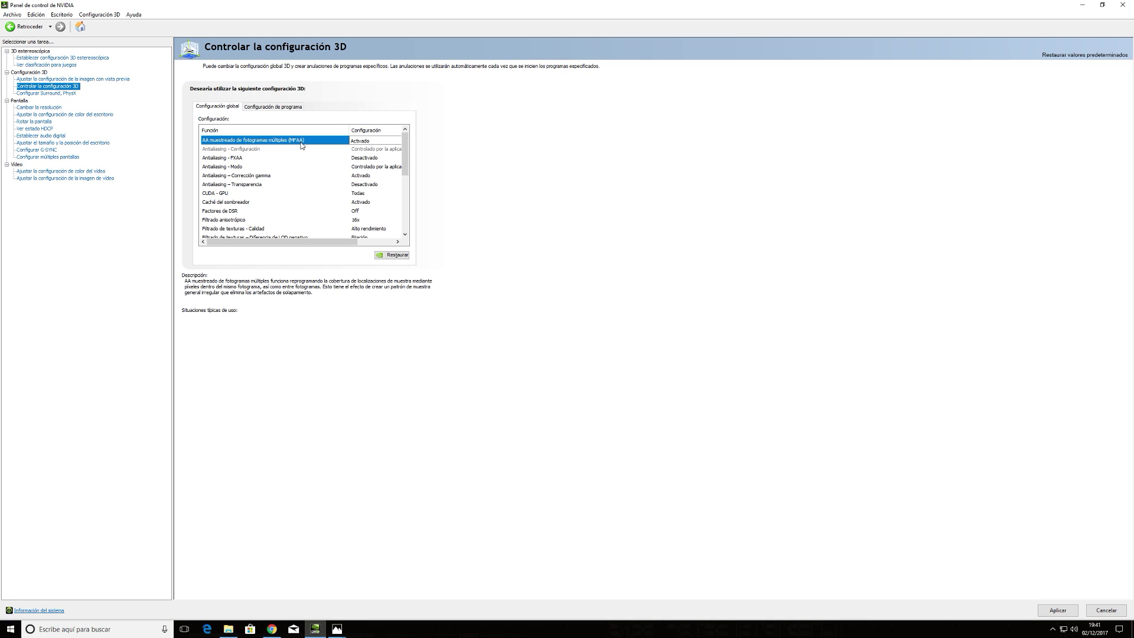
Open the anti-alias image from the PCNW folder, examine its two edges full screen, and close it
left_click(228, 629)
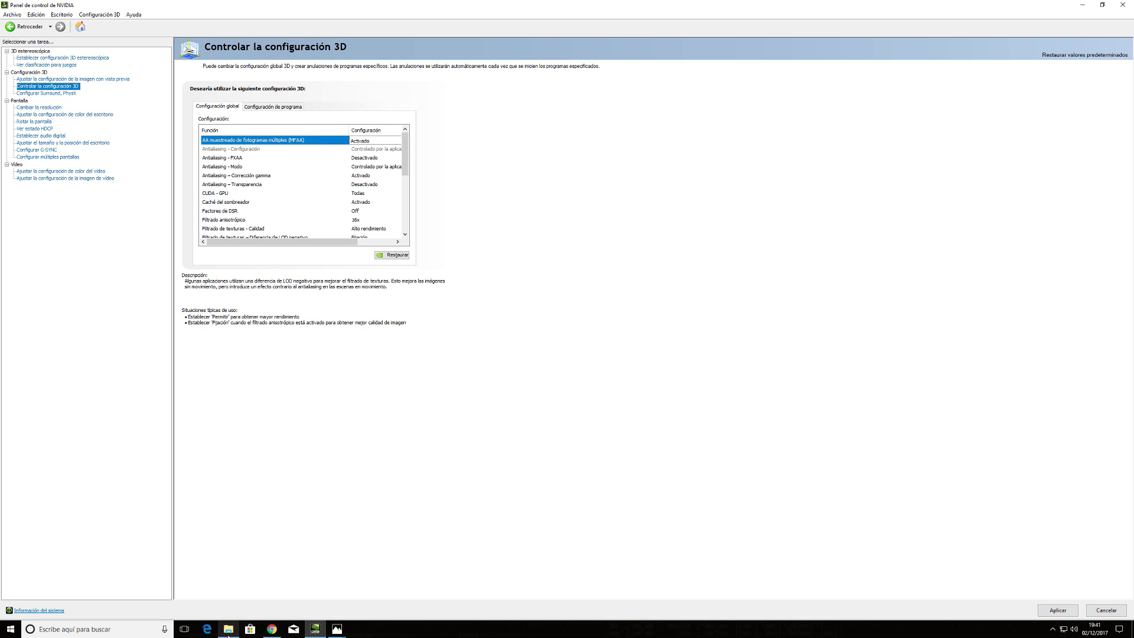
double_click(993, 184)
left_click(529, 22)
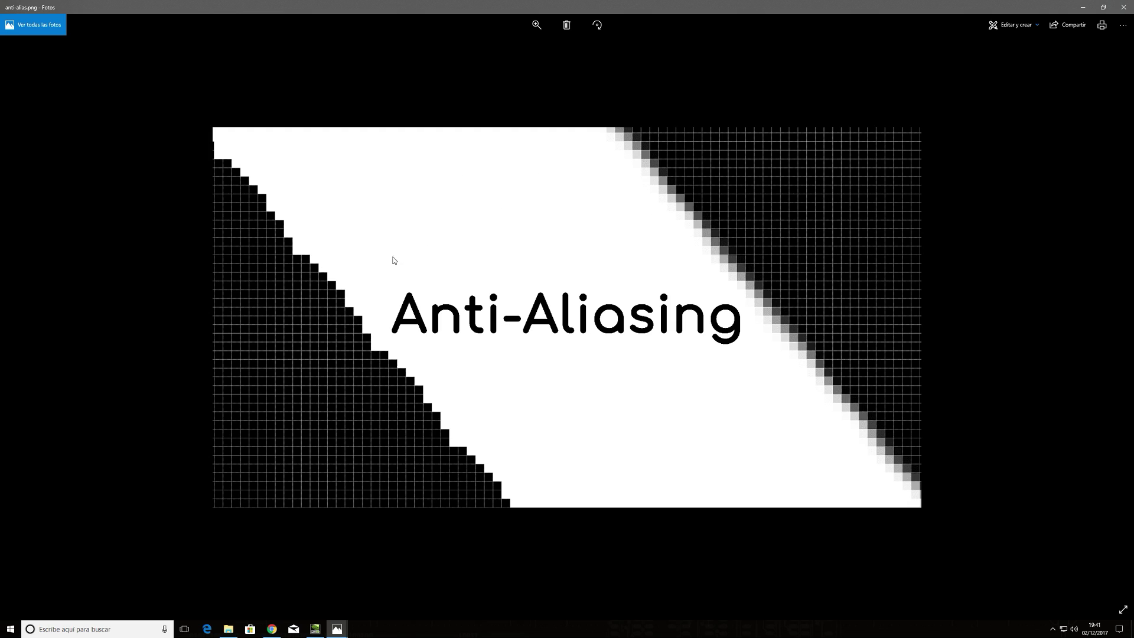
left_click(1124, 8)
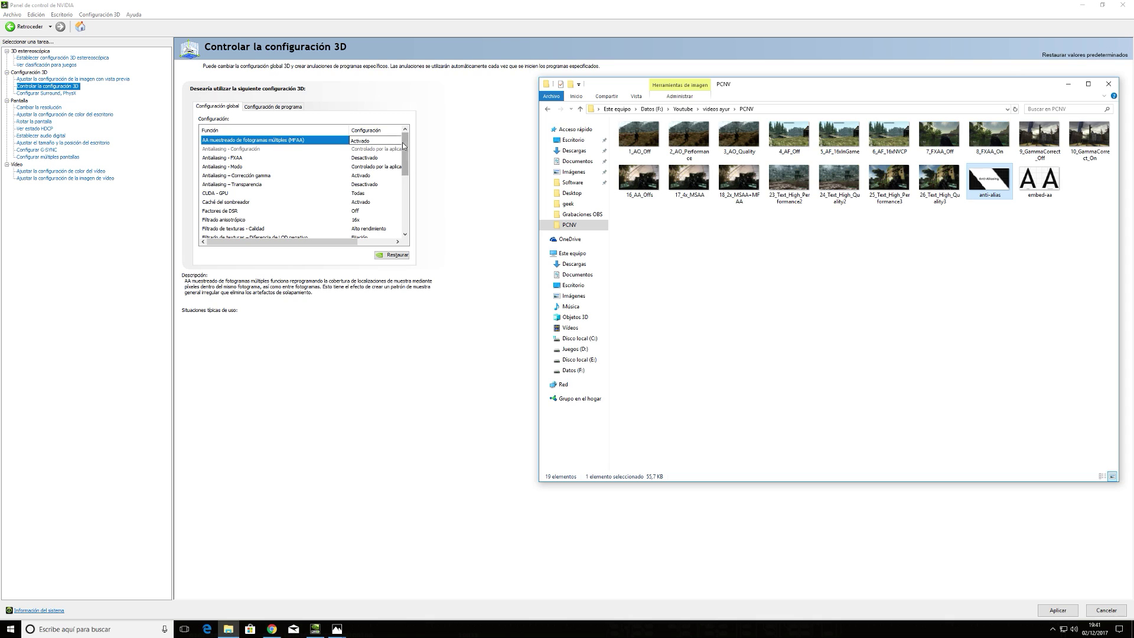
Examine the Antialiasing - Configuración entry and the choices offered for Antialiasing - Modo
left_click(206, 150)
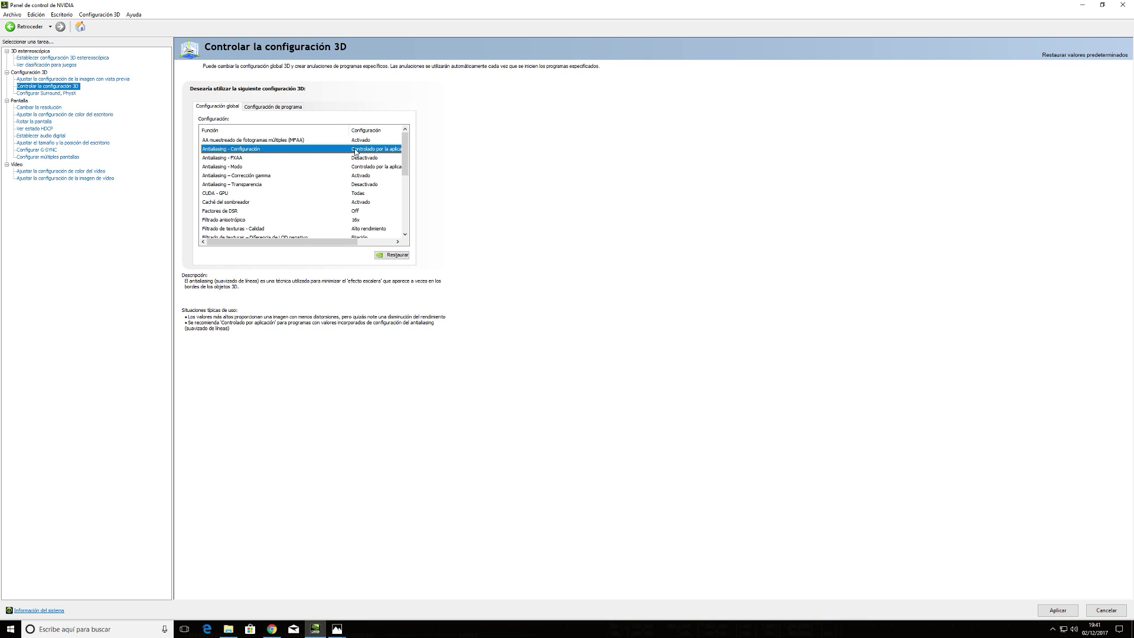
left_click(238, 168)
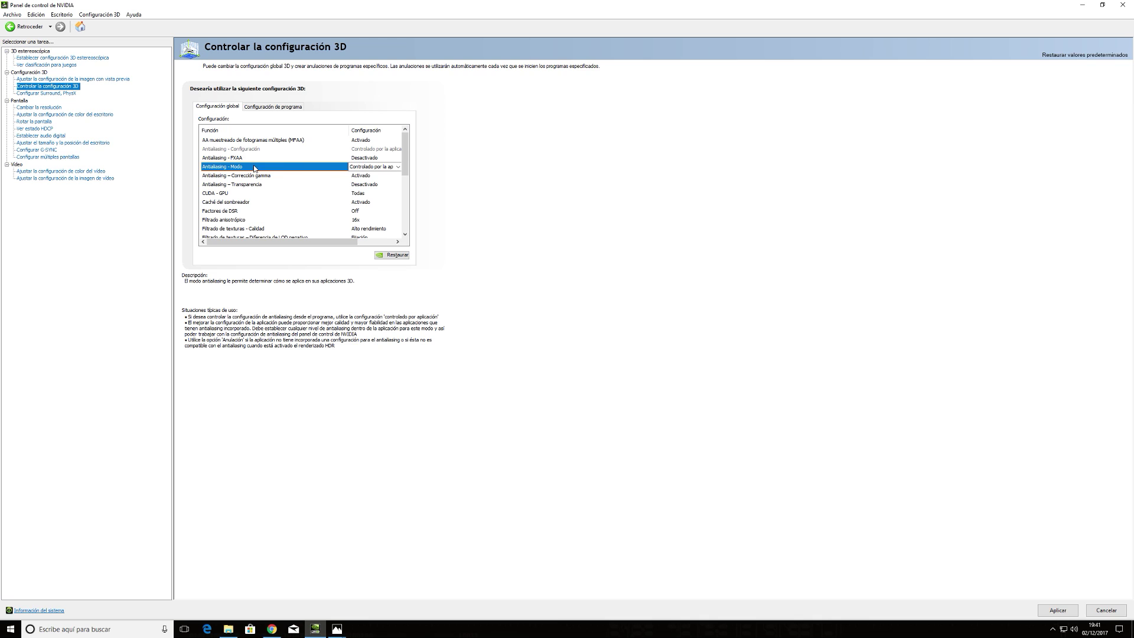
left_click(397, 167)
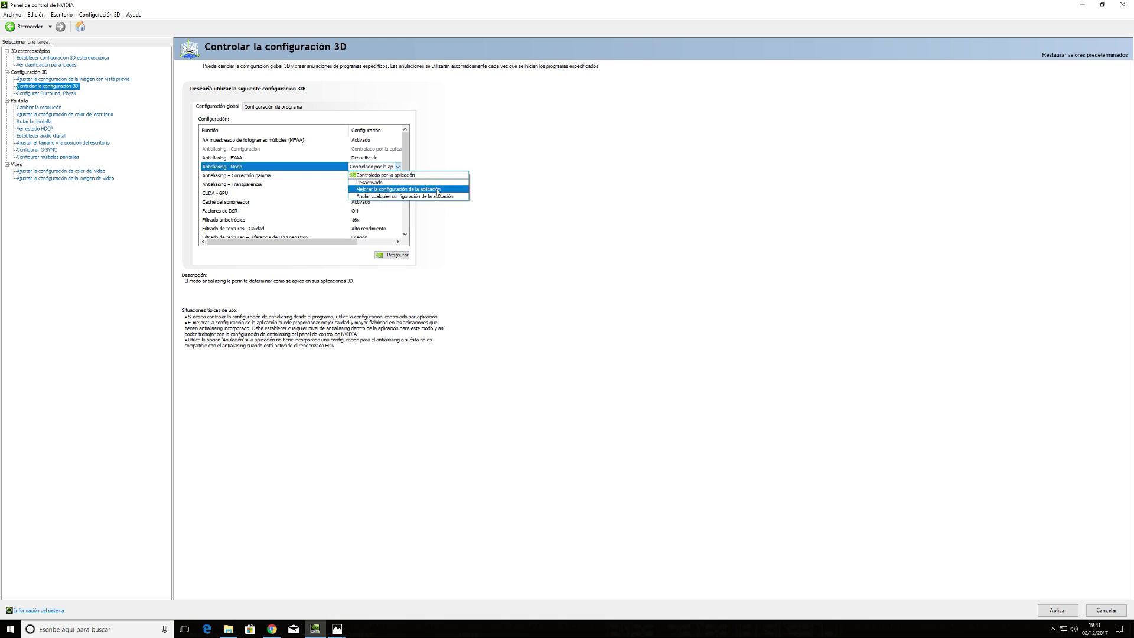
left_click(248, 152)
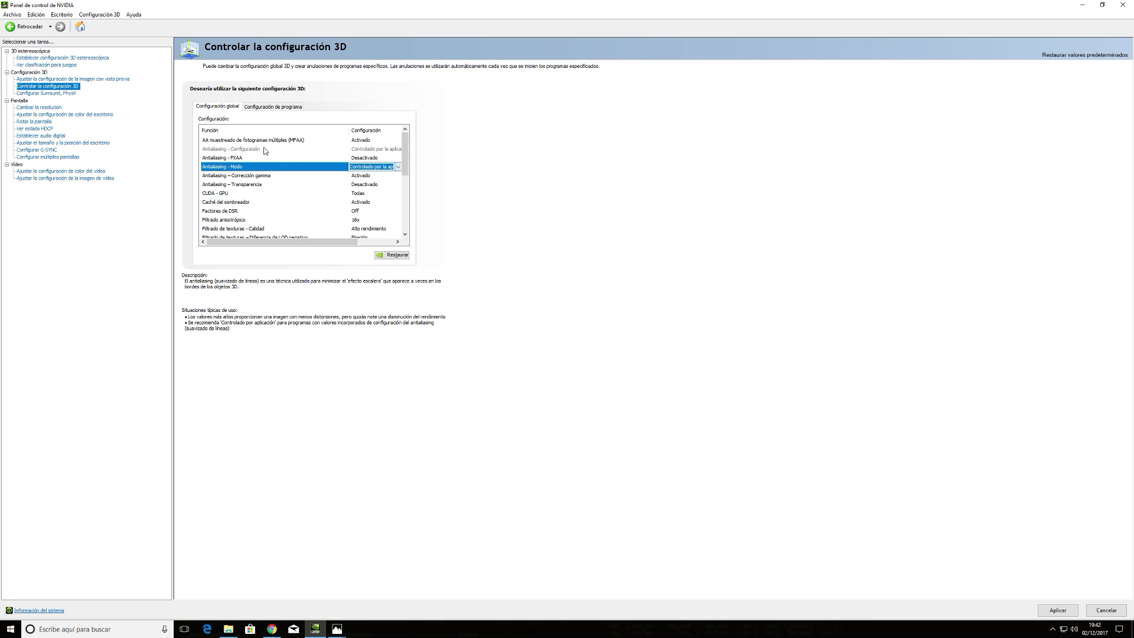
left_click(247, 151)
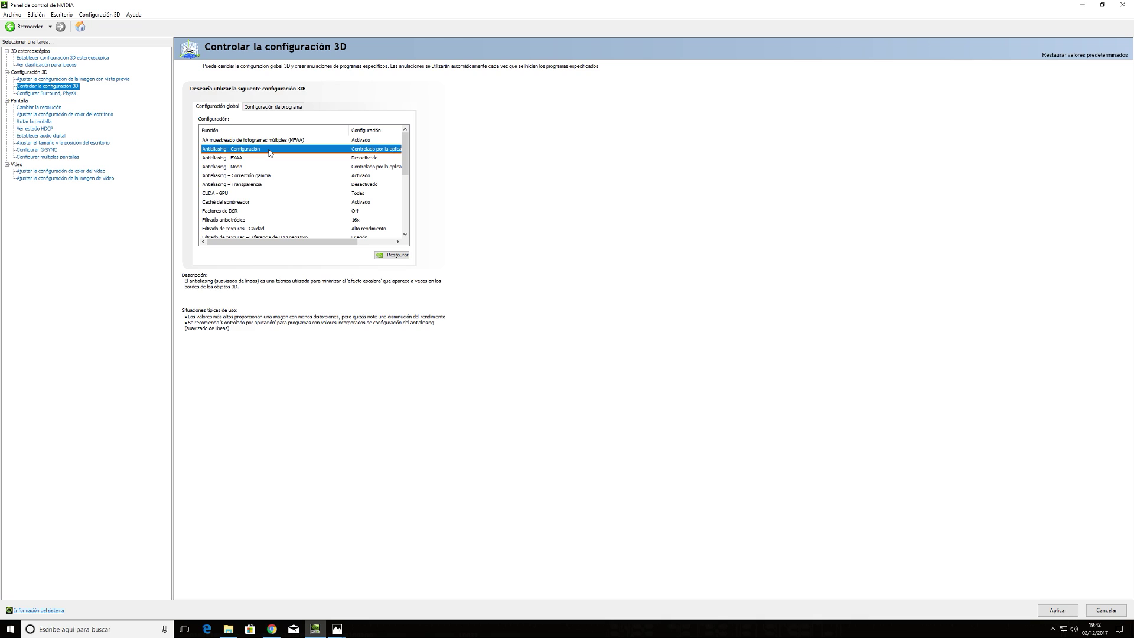
Set Antialiasing - Modo to "Mejorar la configuración de la aplicación"
left_click(359, 168)
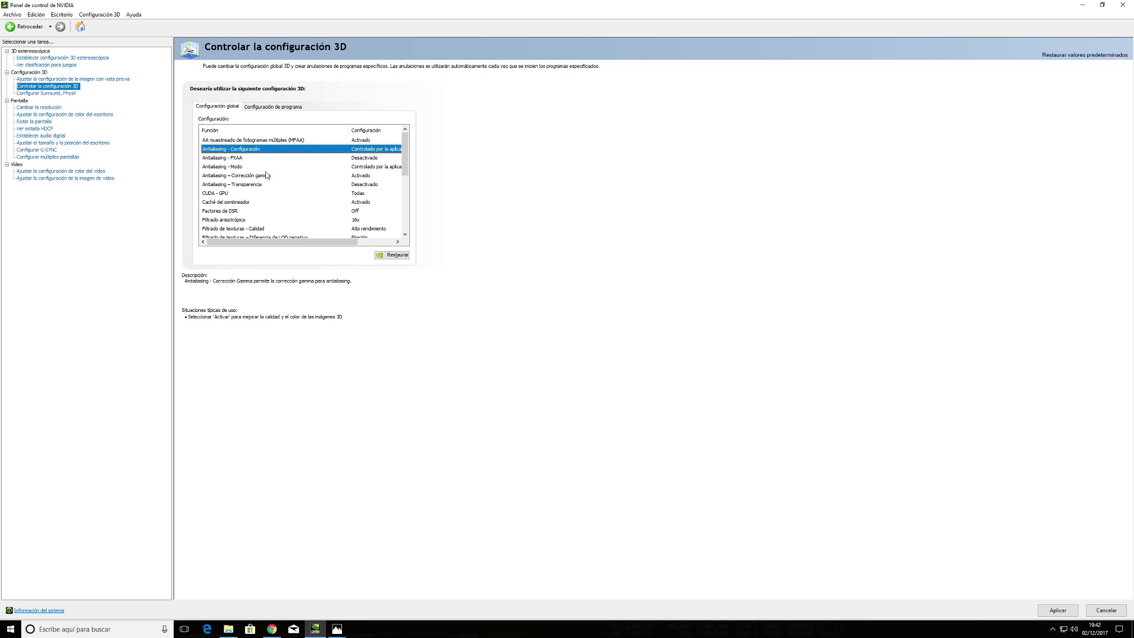
left_click(398, 167)
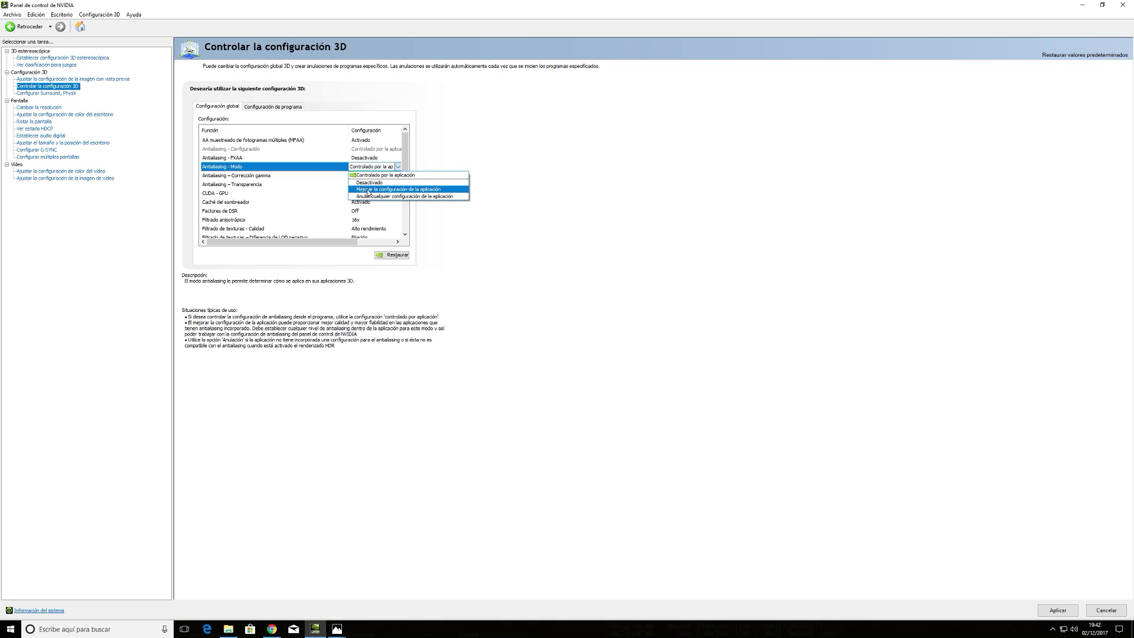
left_click(367, 192)
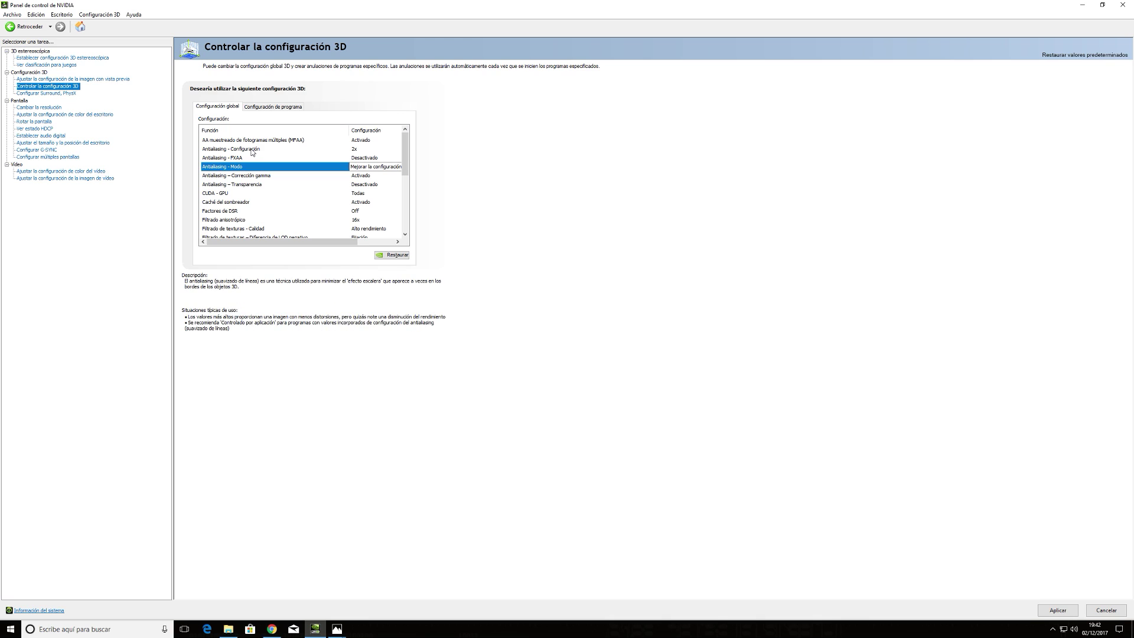
Set Antialiasing - Configuración to "Controlado por la aplicación"
left_click(253, 150)
left_click(399, 151)
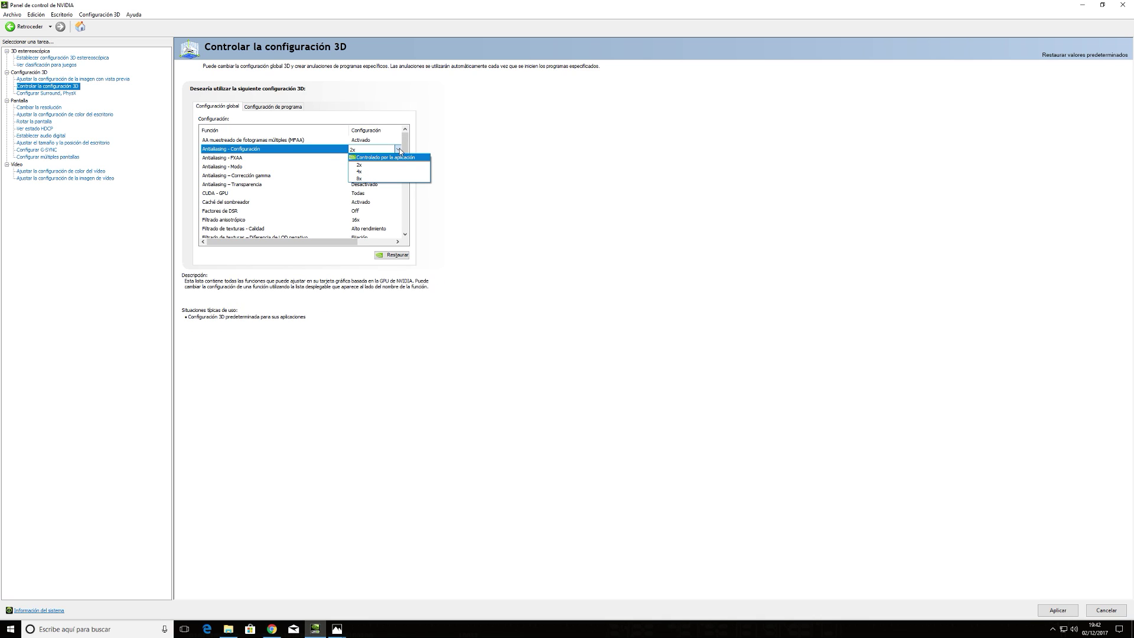
left_click(395, 157)
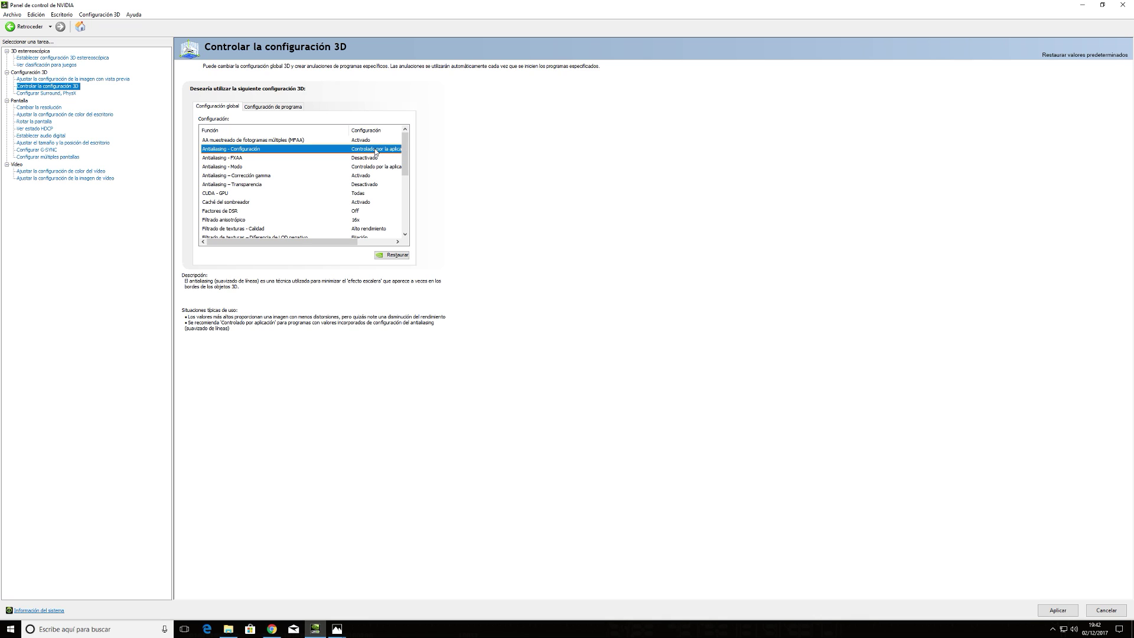
Review the options for Antialiasing - Modo, including the one that overrides any application setting, without changing it
left_click(226, 168)
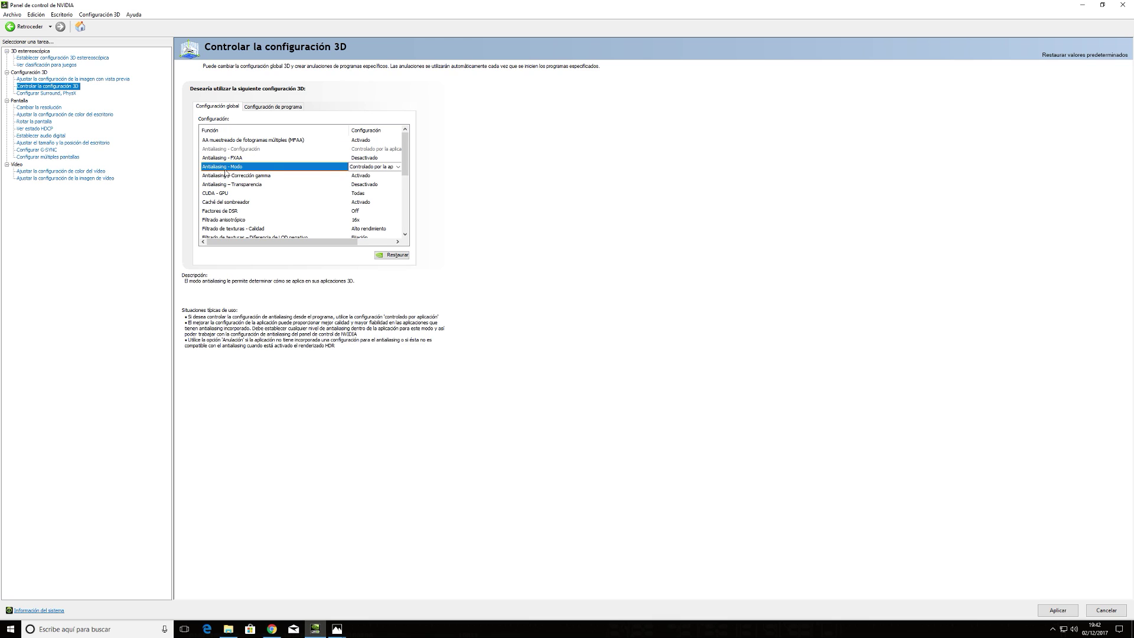
left_click(398, 166)
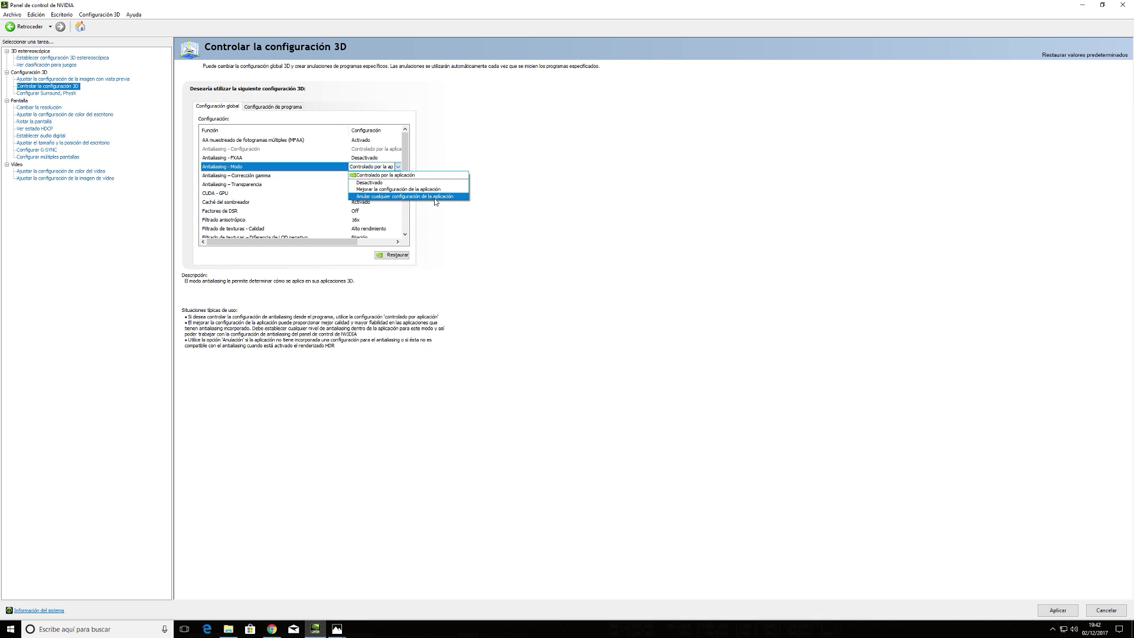
left_click(397, 168)
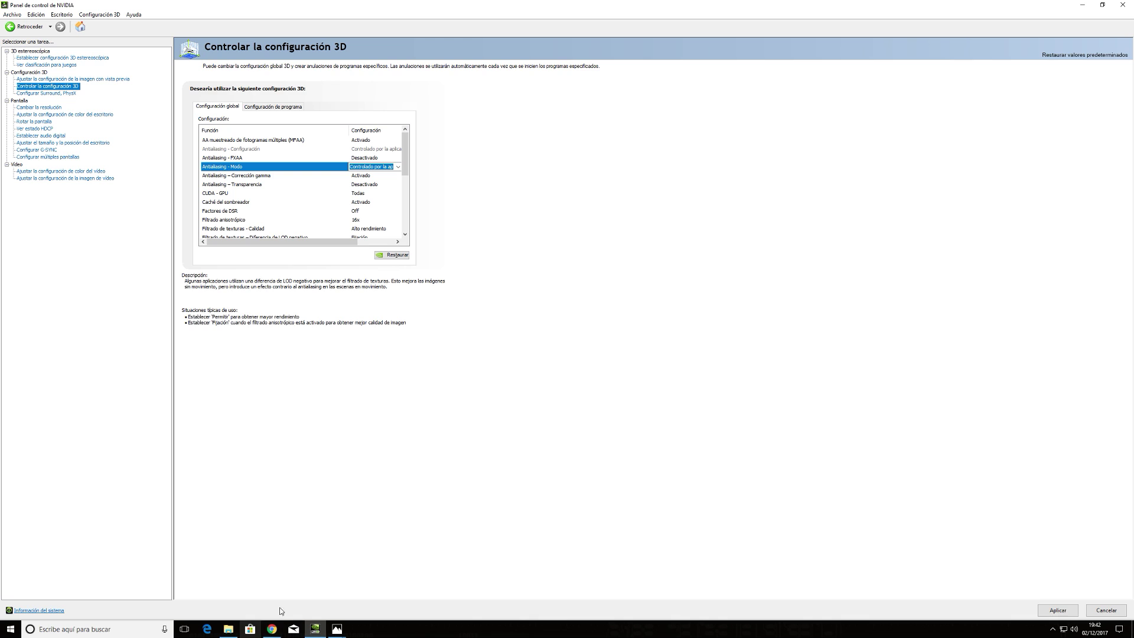
Open the 7_FXAA_Off and 9_GammaCorrect_Off screenshots from the PCNW folder, and close the gamma correction one
left_click(229, 628)
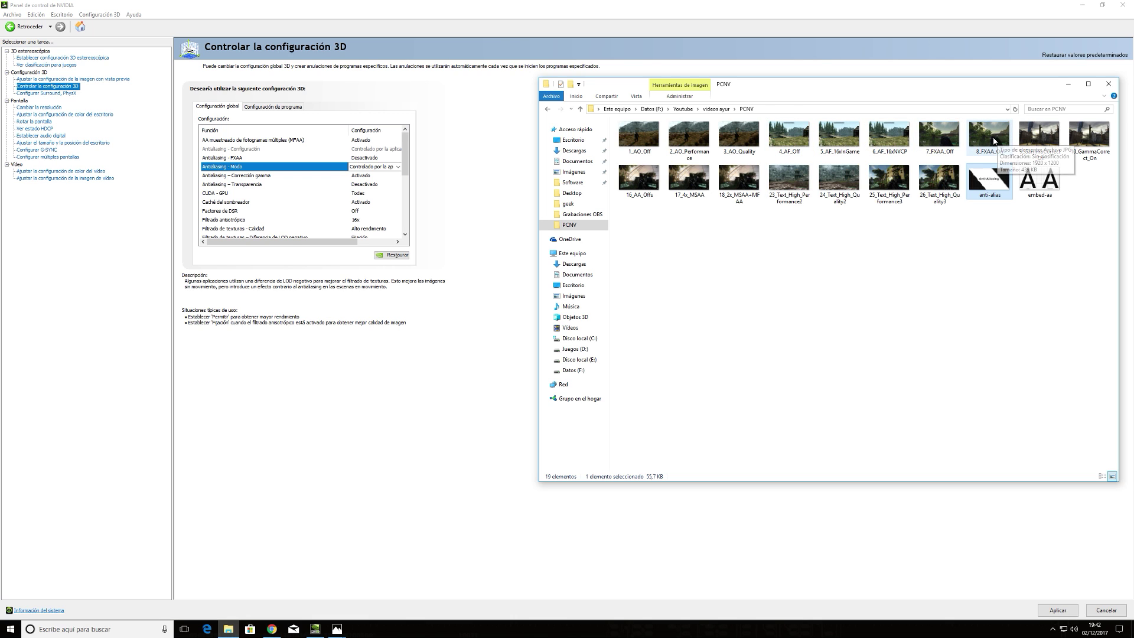
double_click(944, 141)
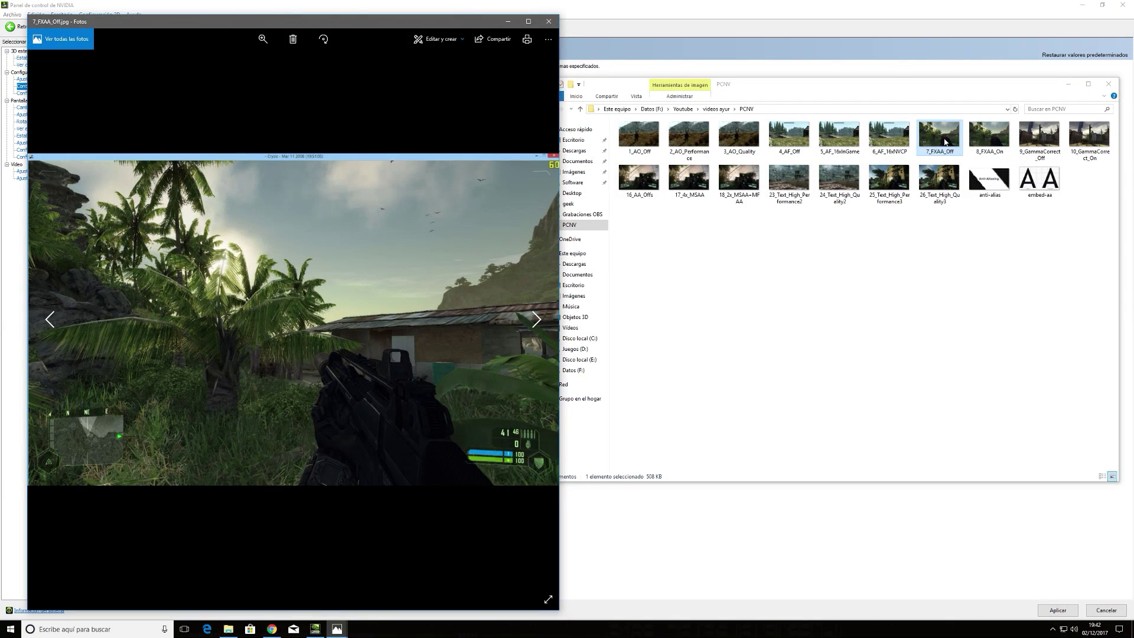
double_click(1044, 137)
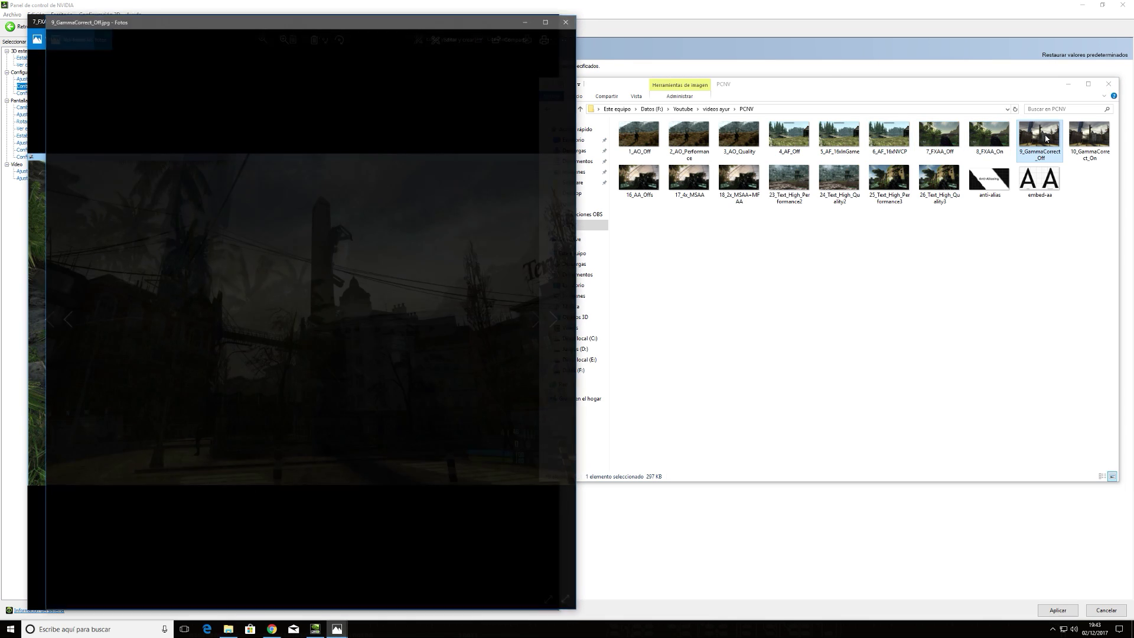
left_click(565, 22)
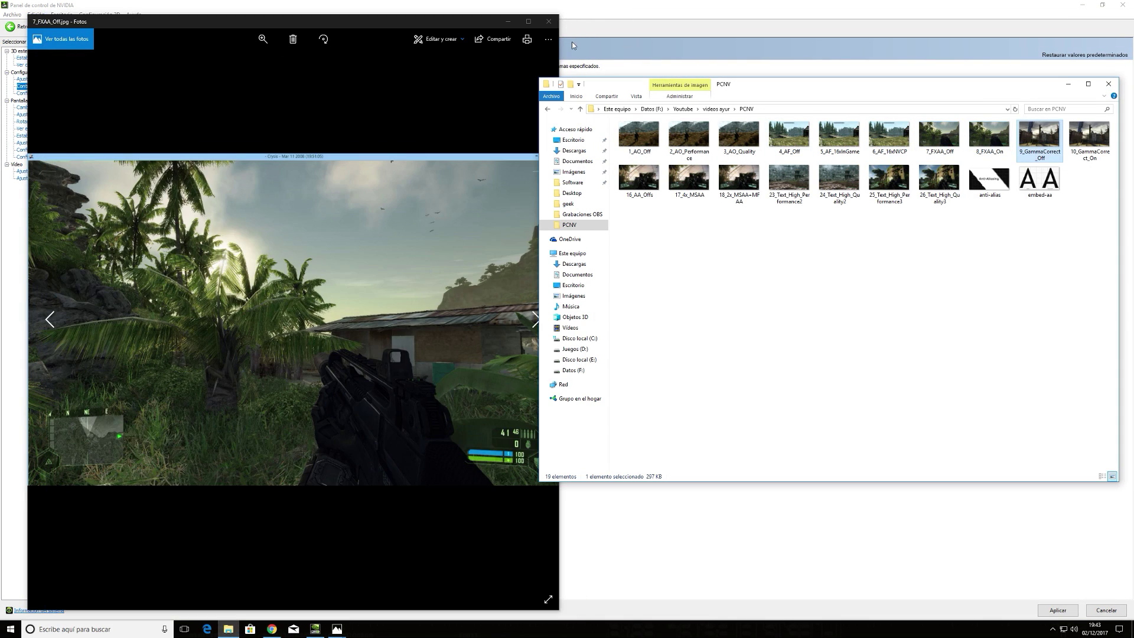
Open the 16_AA_Offs and 17_4x_MSAA screenshots and arrange their windows side by side
left_click(650, 181)
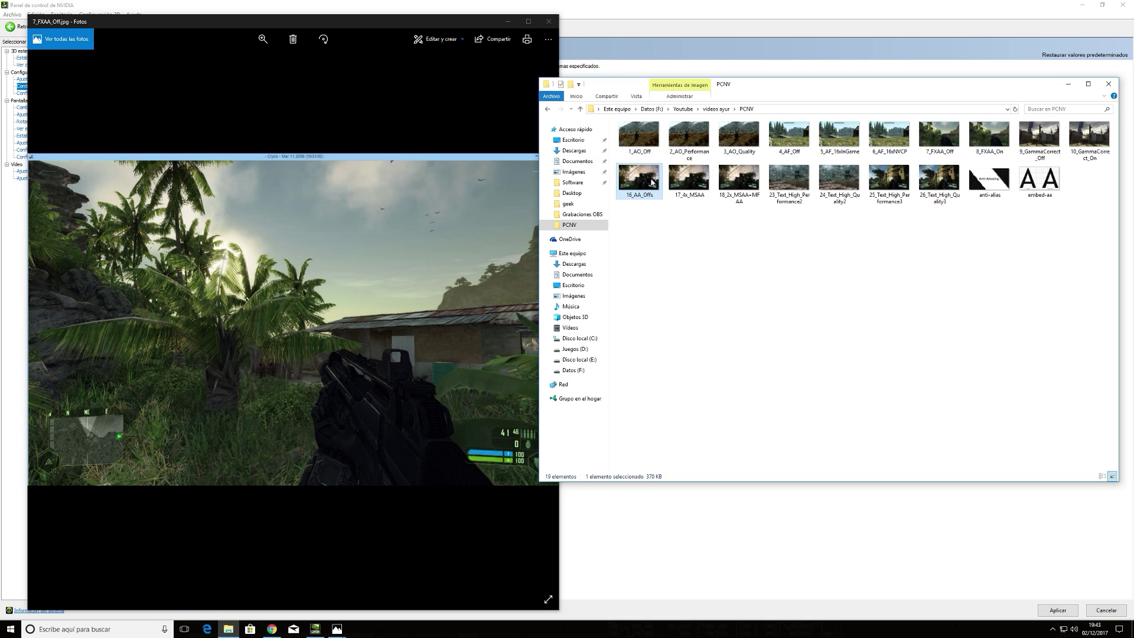
double_click(652, 181)
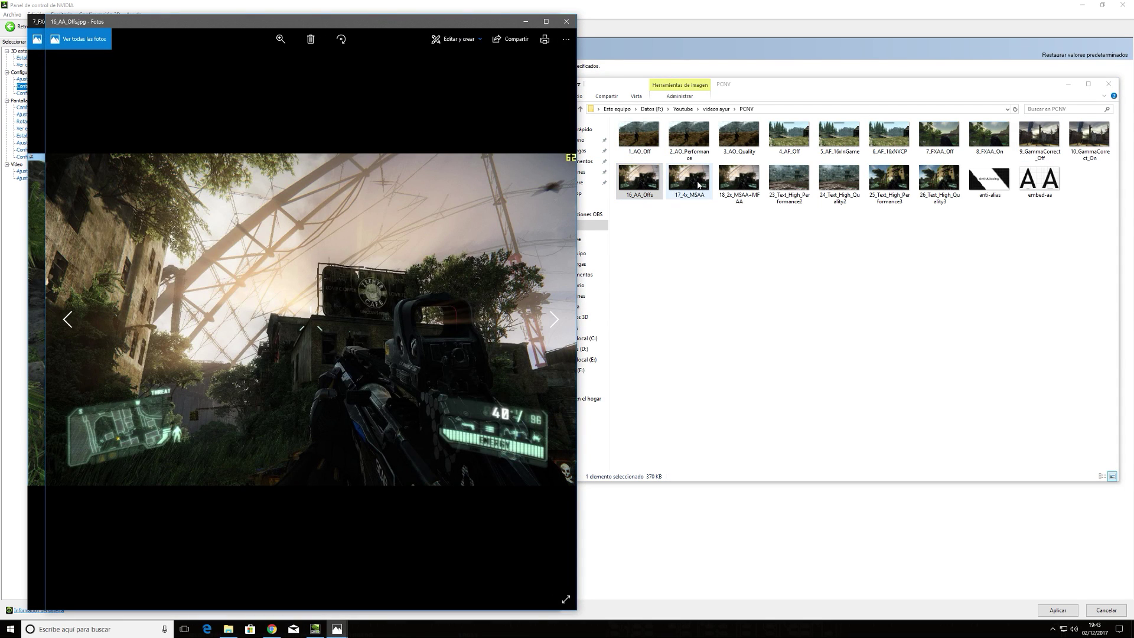
double_click(699, 184)
left_click_drag(405, 28, 940, 16)
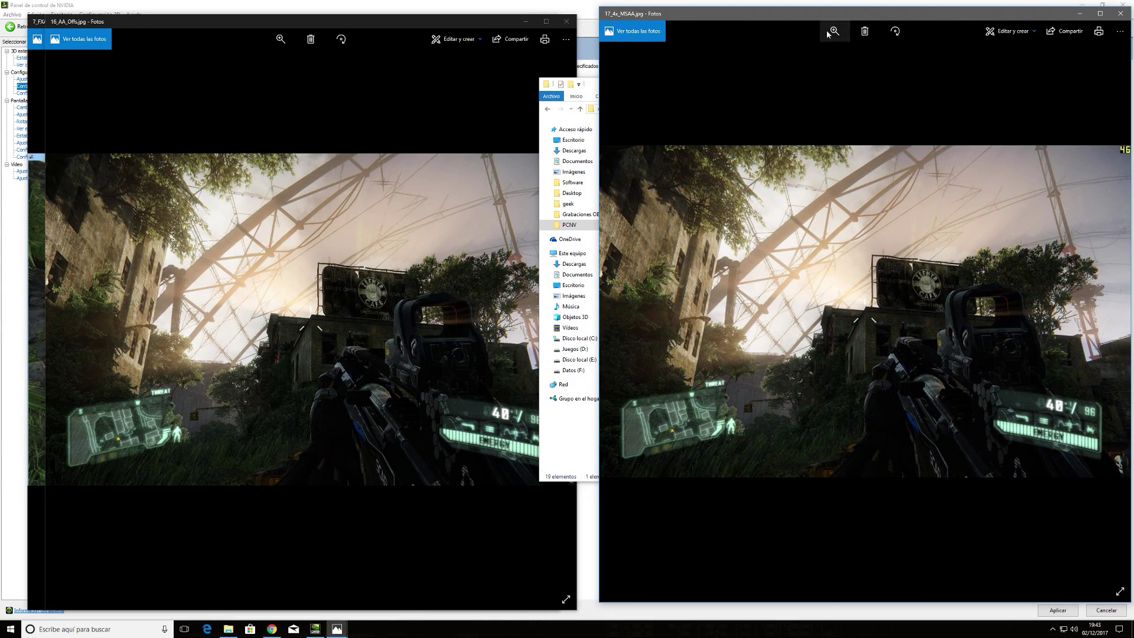
left_click_drag(500, 24, 497, 11)
left_click_drag(802, 15, 783, 12)
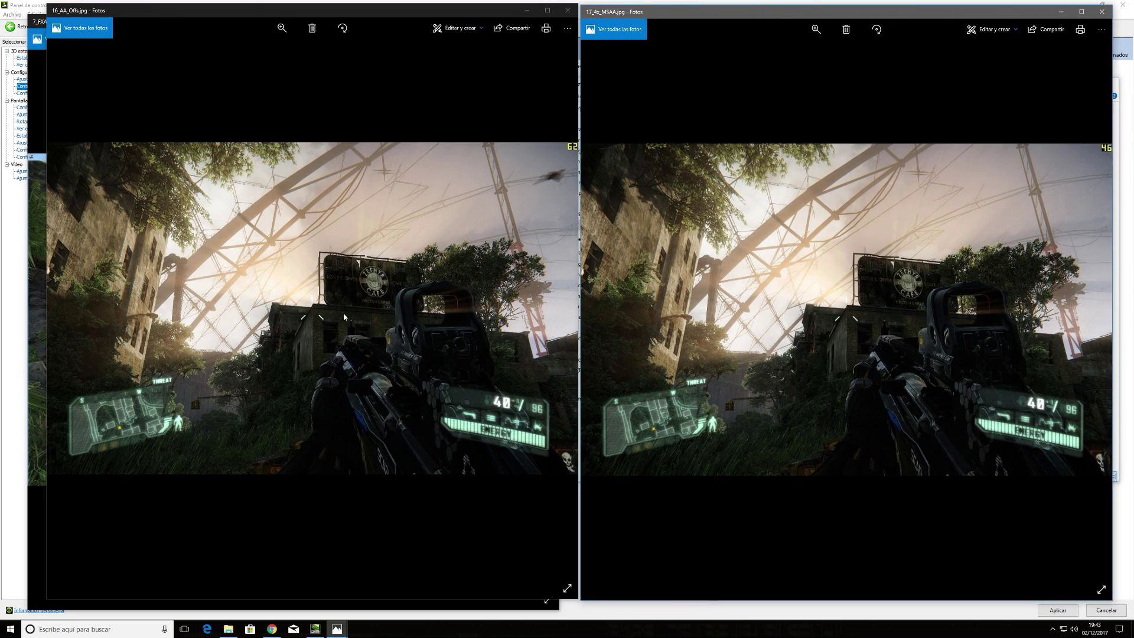
Compare the edges of the billboard, building and metal structure up close in 16_AA_Offs and 17_4x_MSAA
scroll(357, 297, "up", 4)
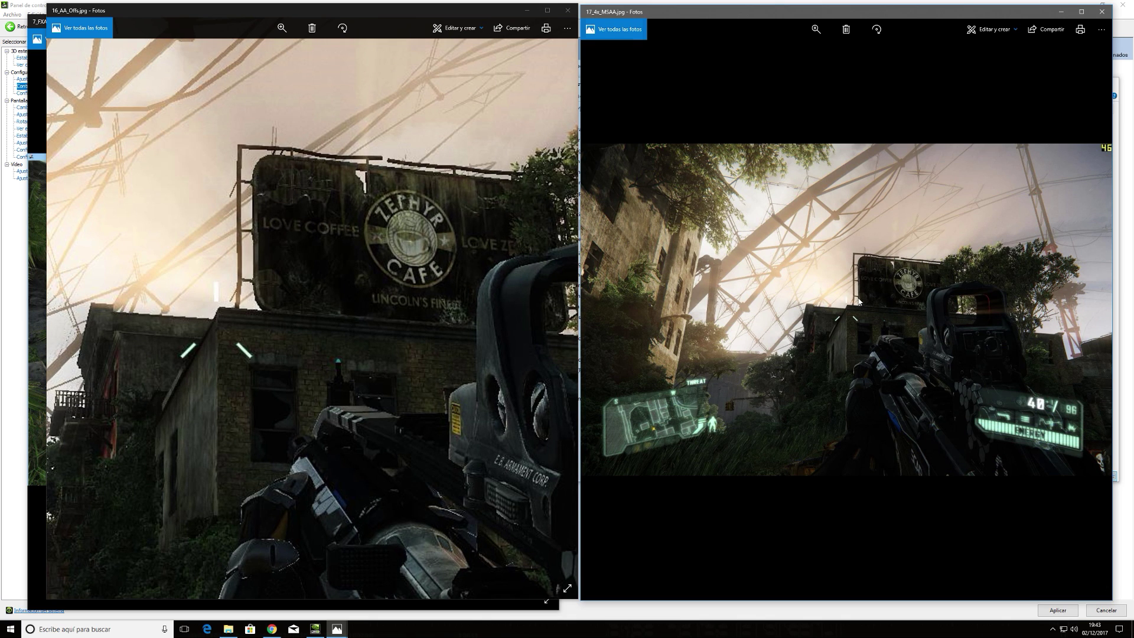
scroll(859, 301, "up", 6)
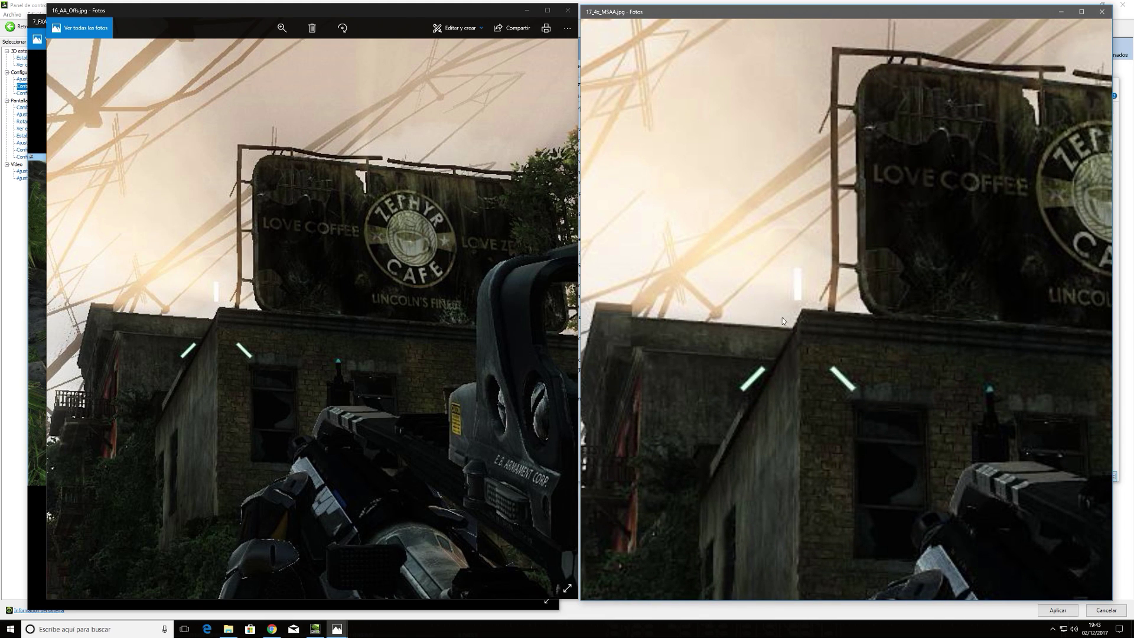
scroll(460, 300, "down", 6)
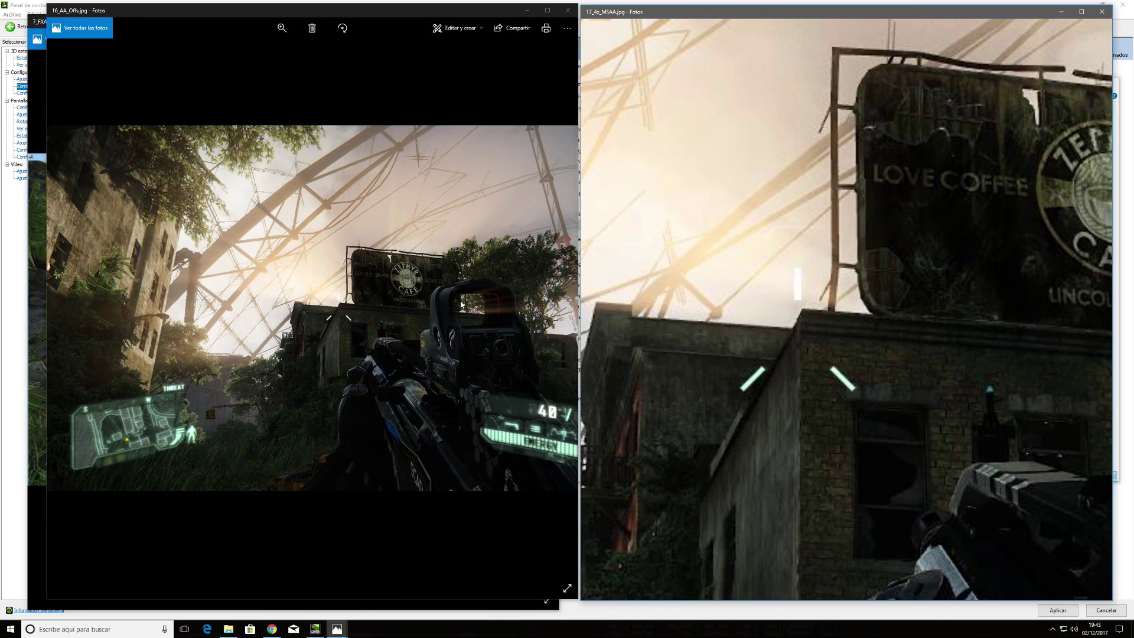
scroll(823, 269, "down", 1)
scroll(283, 320, "up", 4)
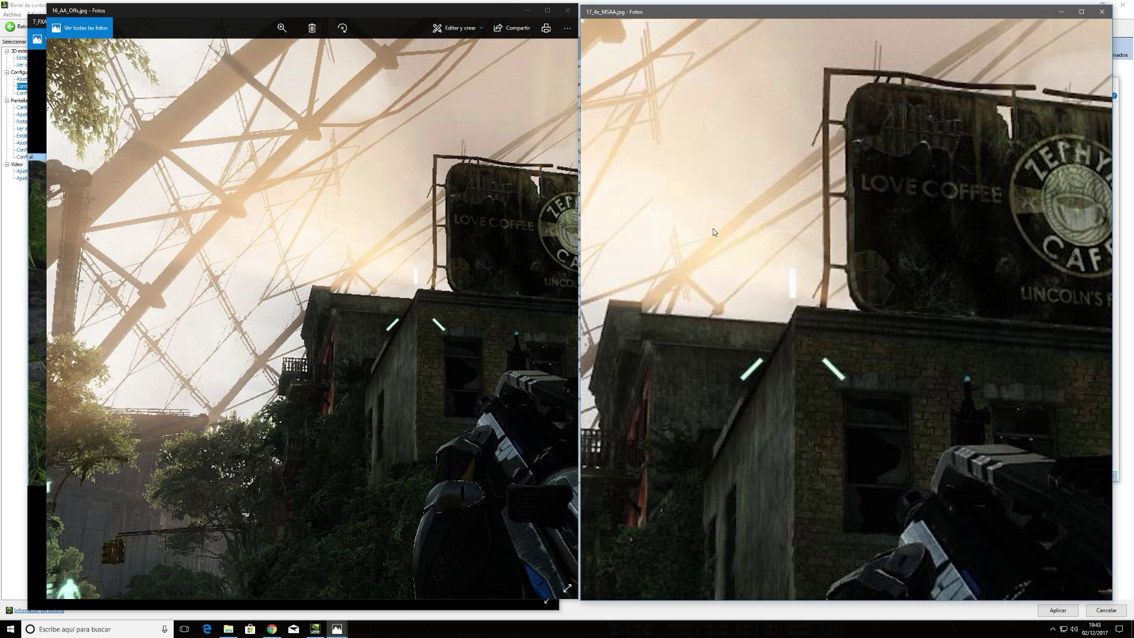
Show both screenshots at full extent in adjoining windows and compare their frame rate counters
left_click_drag(373, 9, 350, 9)
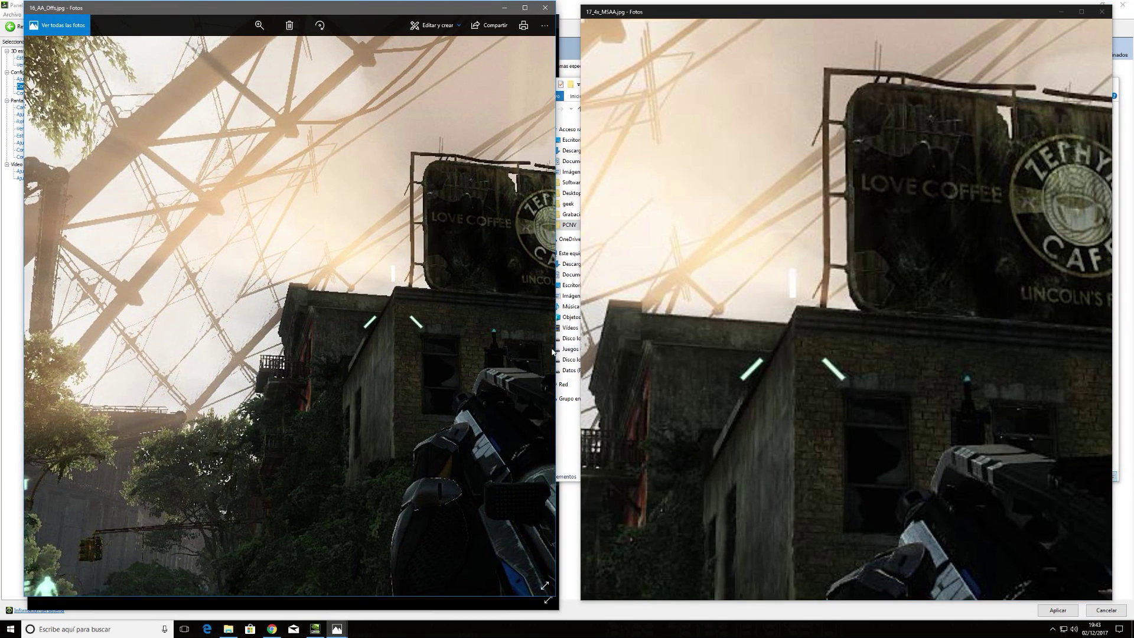
scroll(501, 196, "down", 5)
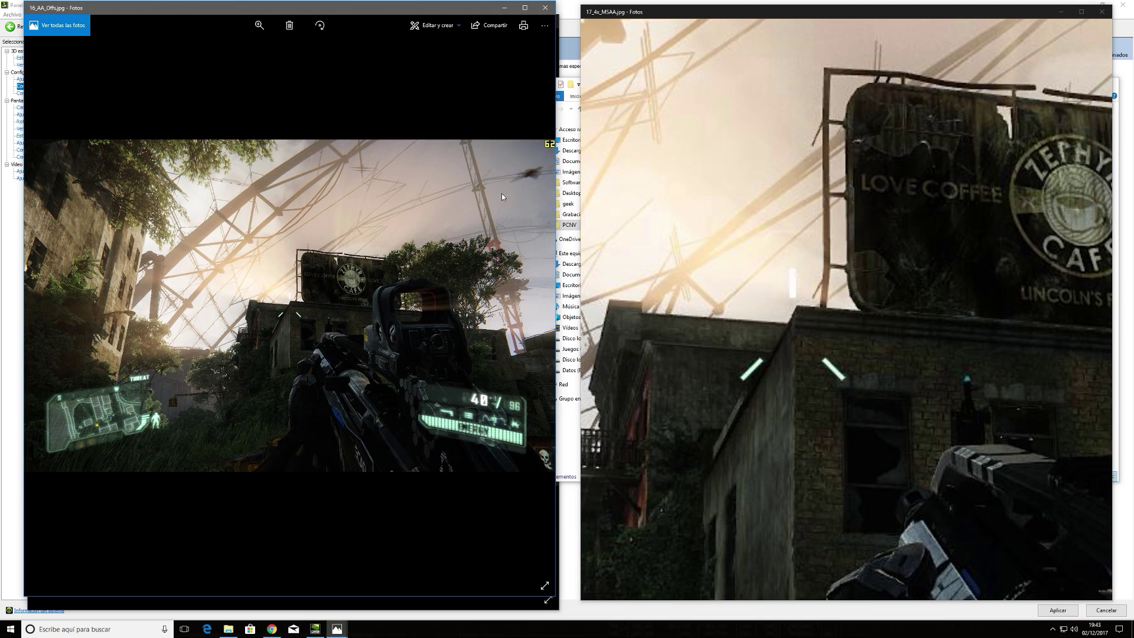
scroll(748, 166, "down", 5)
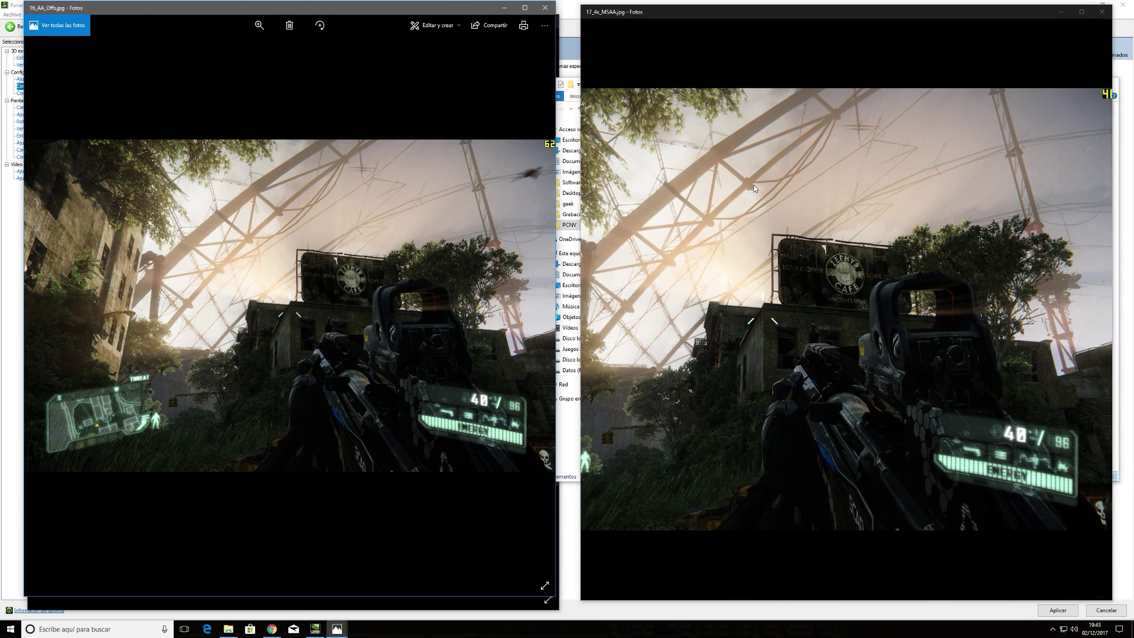
scroll(754, 188, "down", 1)
left_click_drag(828, 21, 826, 20)
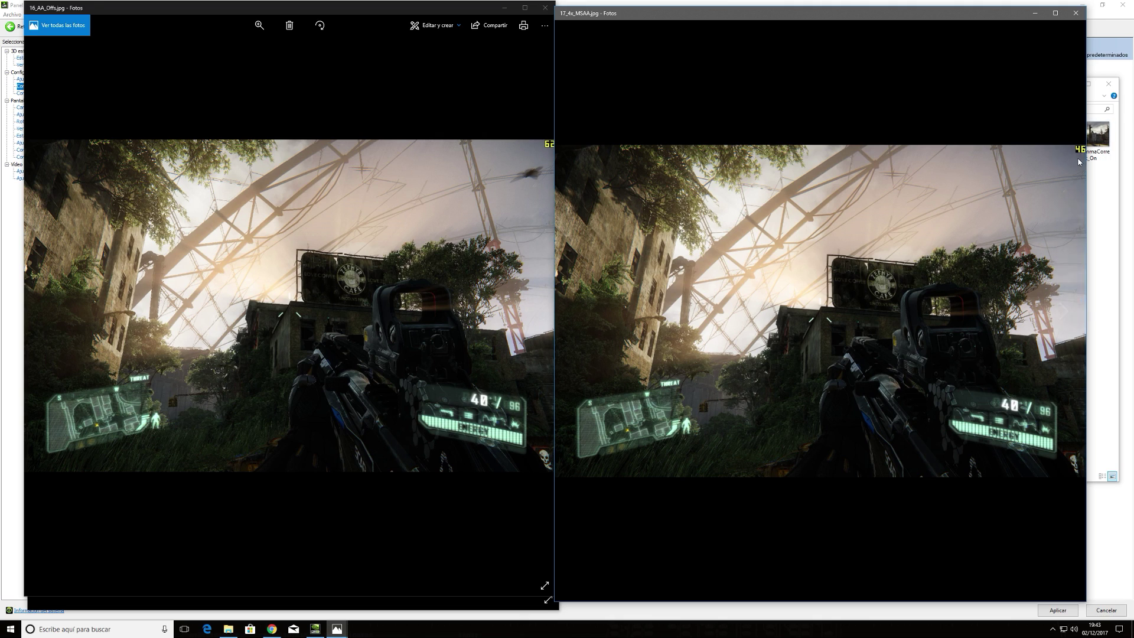
Close the 17_4x_MSAA and 16_AA_Offs screenshots and the remaining comparison image behind them
left_click_drag(670, 15, 673, 12)
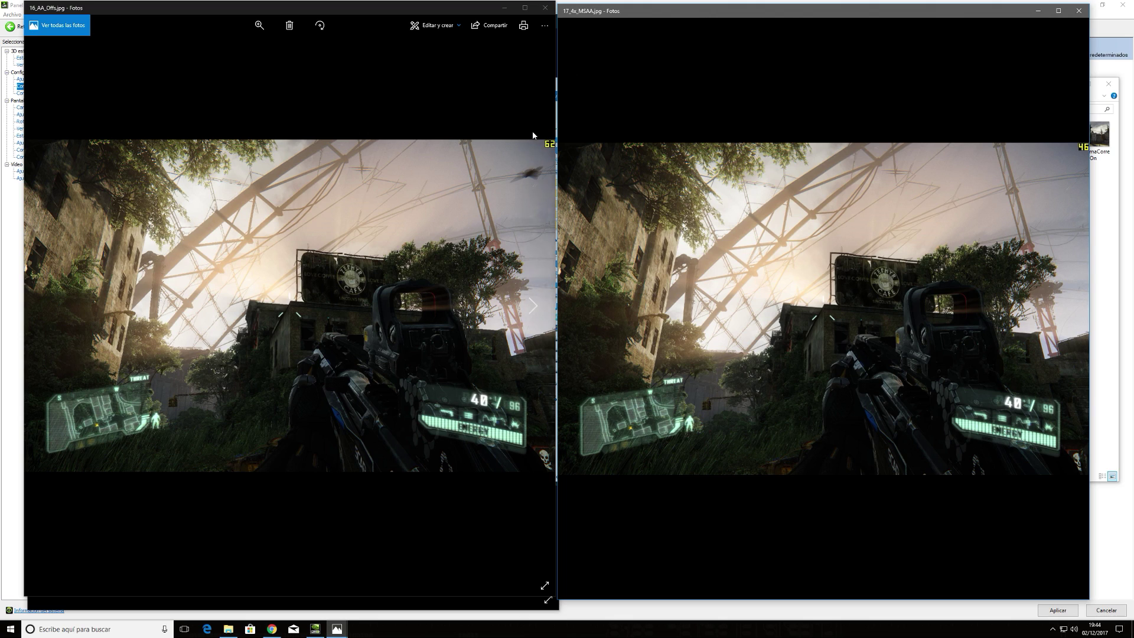
left_click(1078, 11)
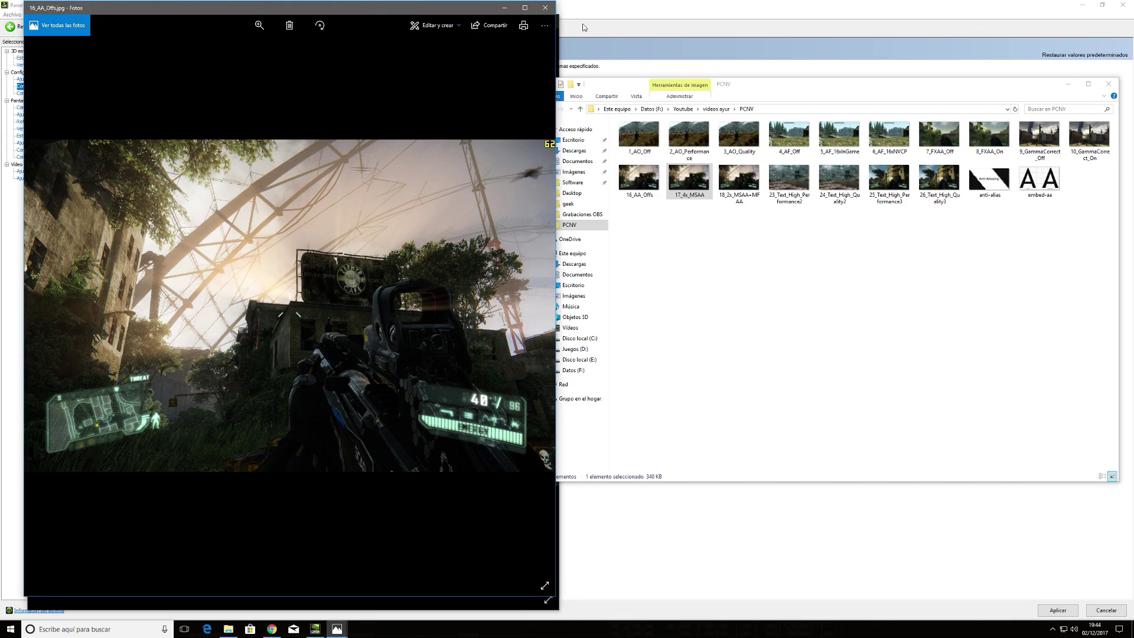
left_click(548, 8)
left_click(546, 21)
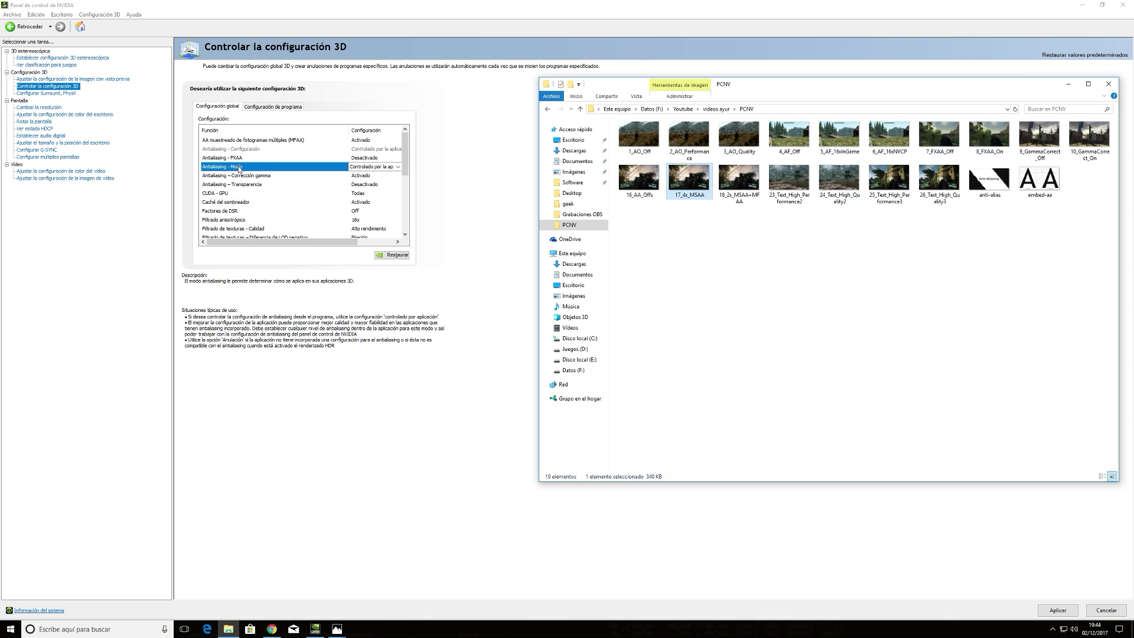
Review the modes offered for Antialiasing - Modo and choose Controlado por la aplicación
left_click_drag(348, 242, 339, 243)
left_click(391, 167)
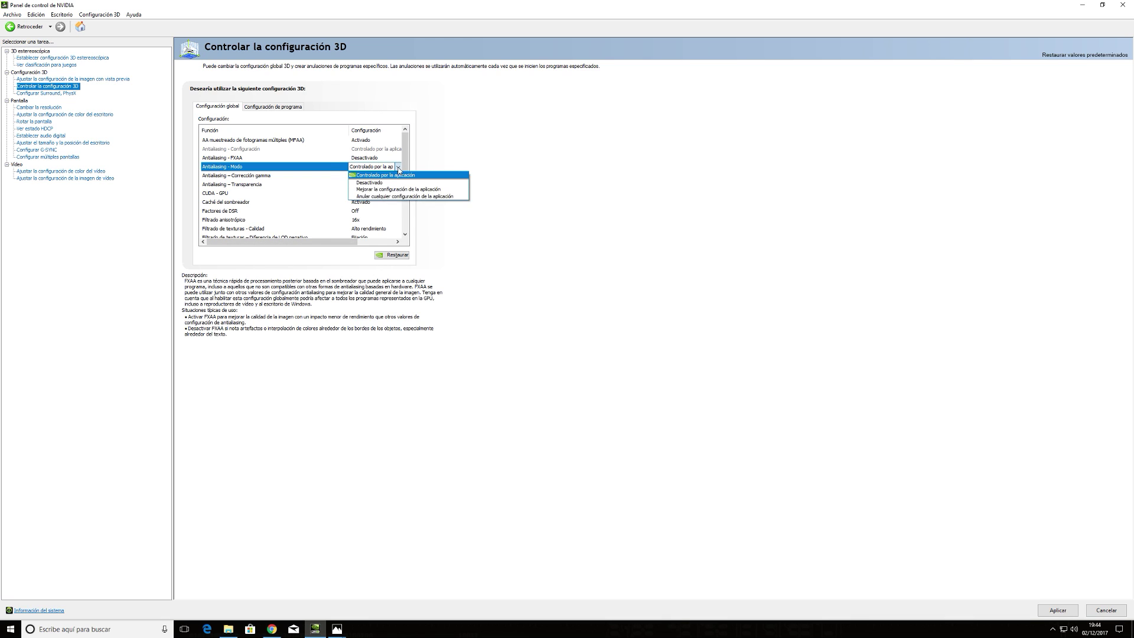
left_click(384, 175)
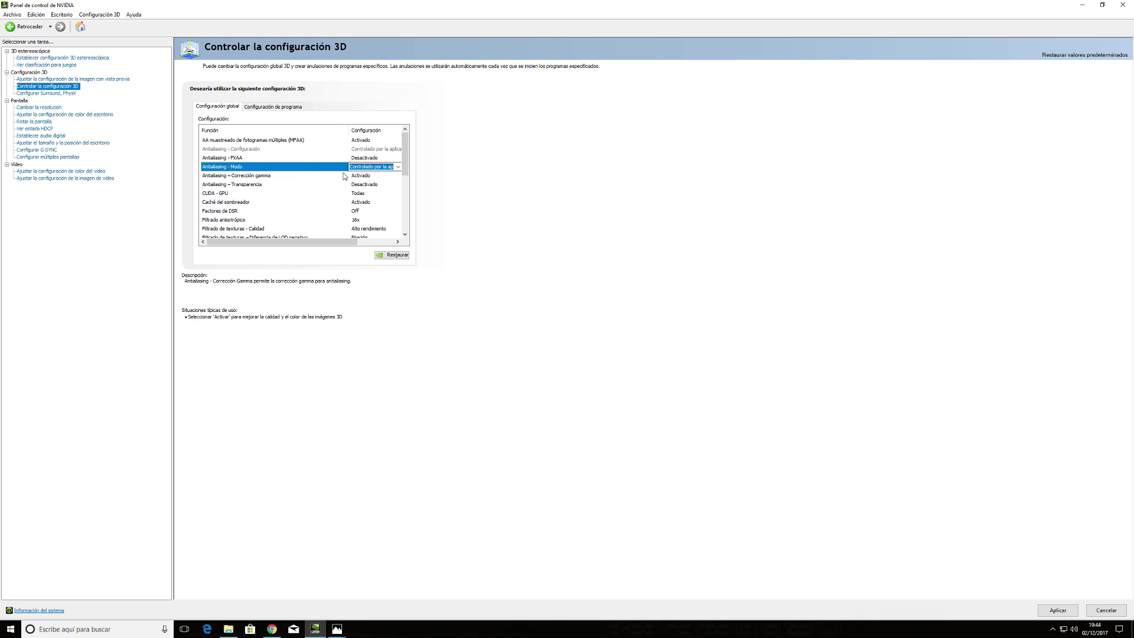
Examine the Antialiasing - Corrección gamma setting and the multisample and supersample choices of Antialiasing - Transparencia
left_click(253, 177)
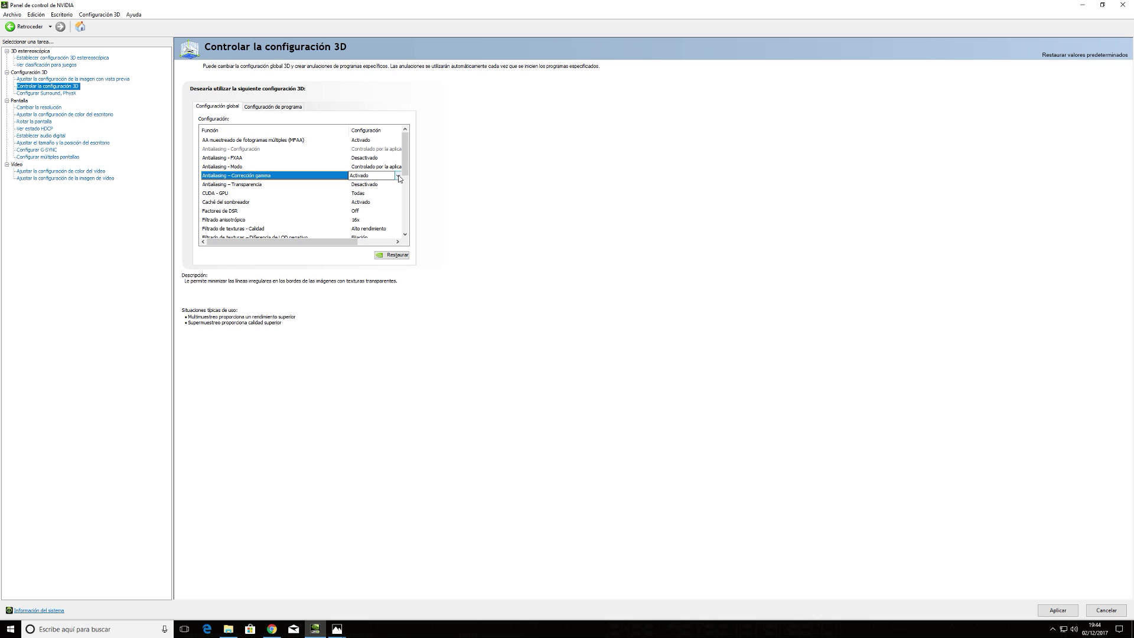
left_click(278, 185)
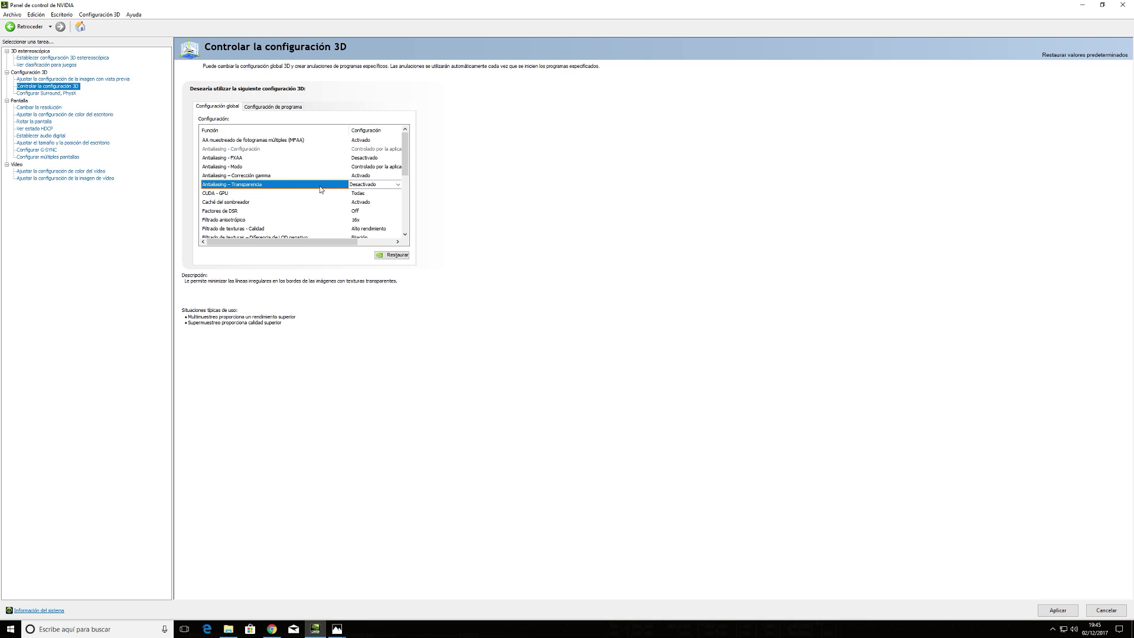
left_click(398, 186)
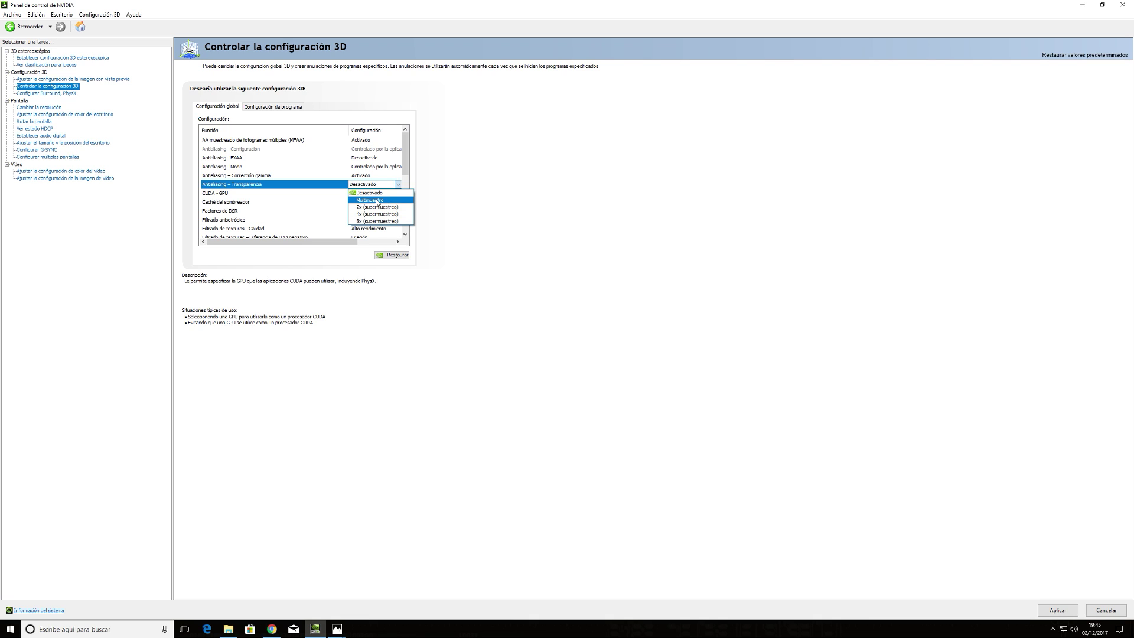
left_click(398, 185)
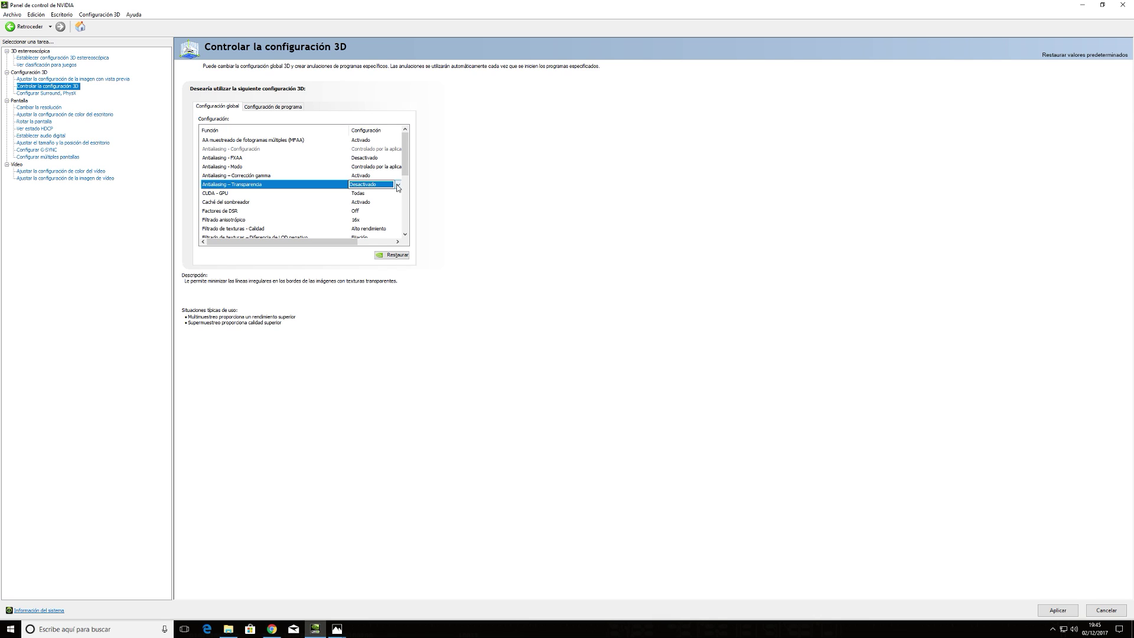
Examine which graphics cards can be assigned in the CUDA - GPU setting
left_click(246, 195)
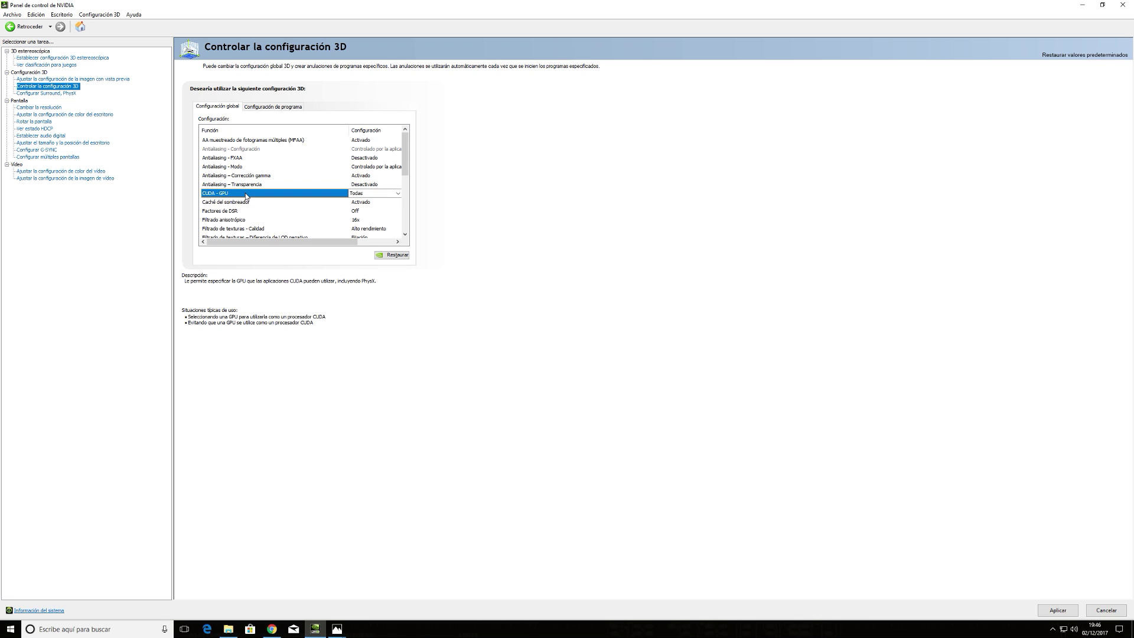
left_click(398, 193)
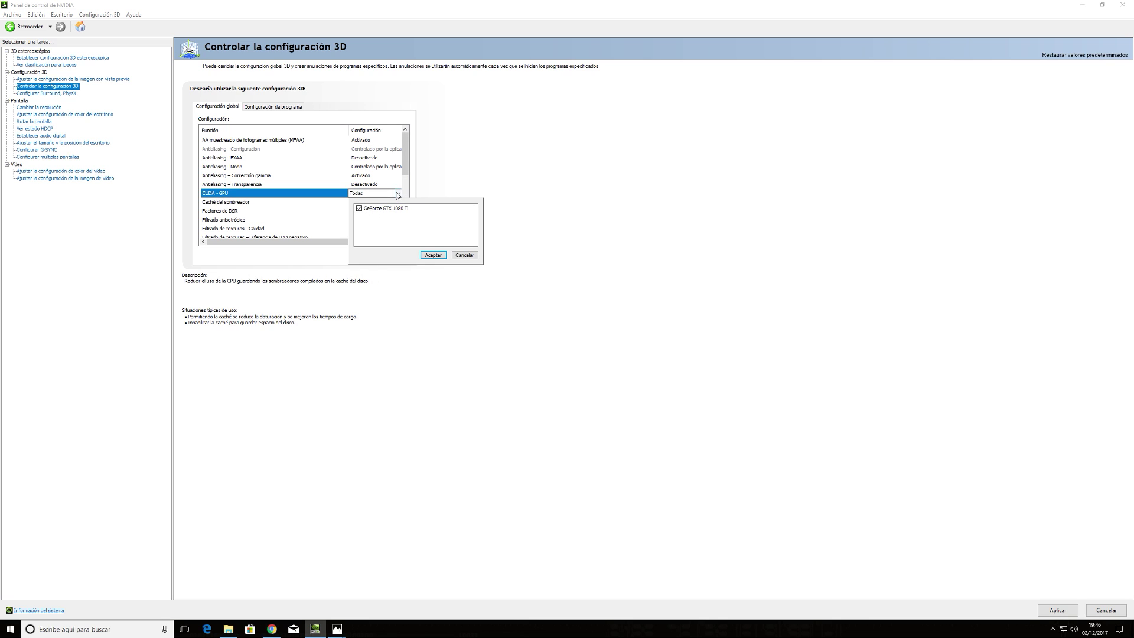
left_click(399, 195)
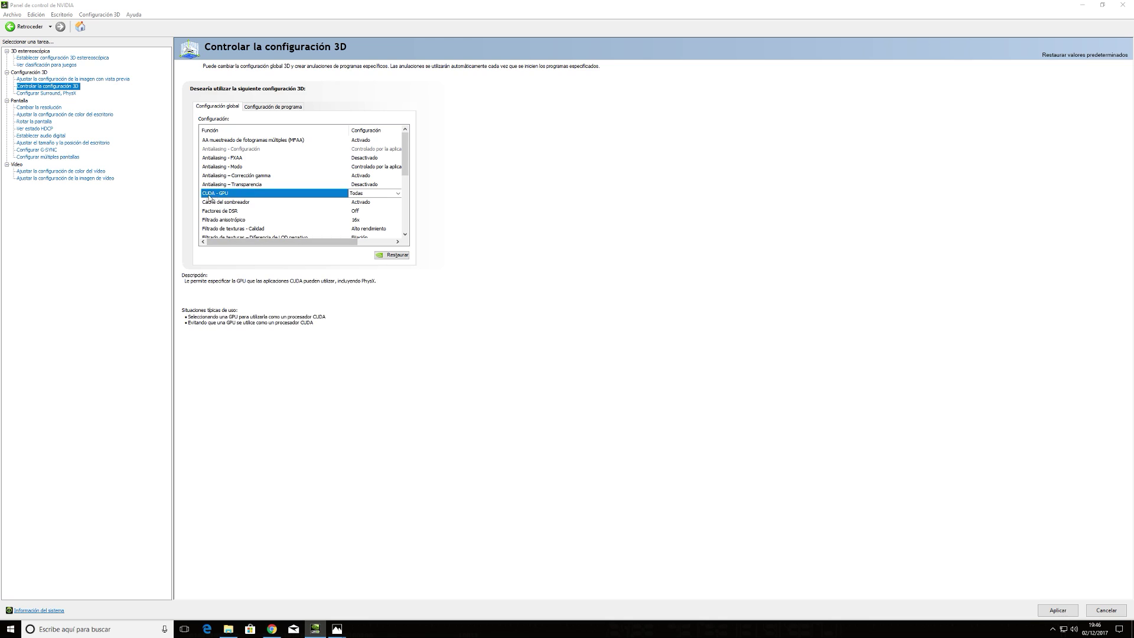
left_click(398, 193)
left_click(398, 193)
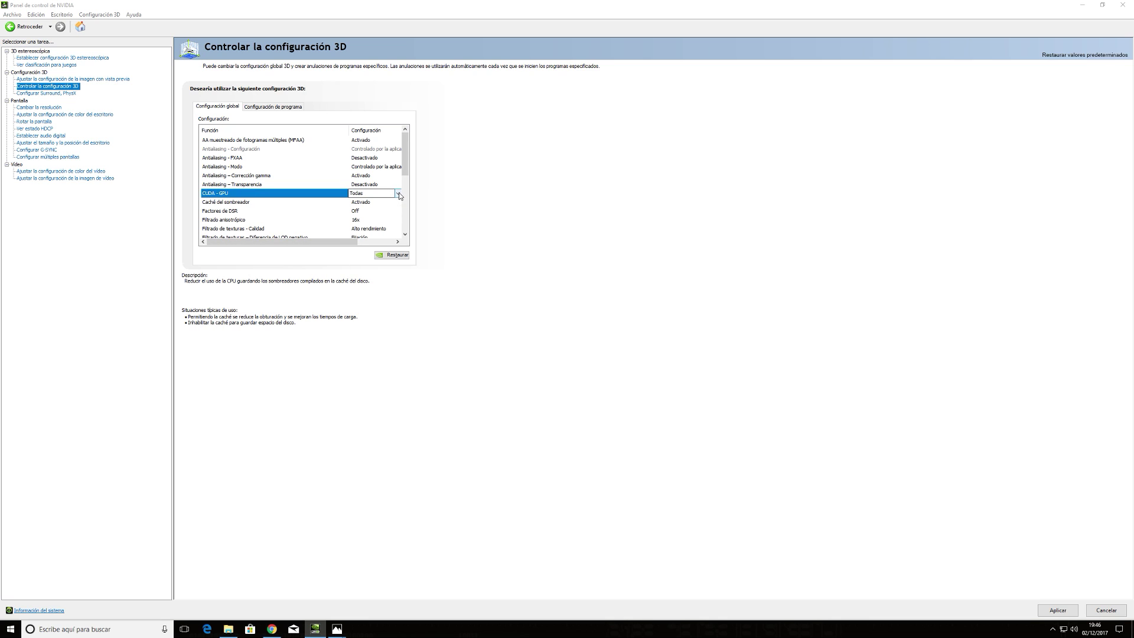
Select the Caché del sombreador setting and open the Windows environment variables from the system properties
left_click(263, 203)
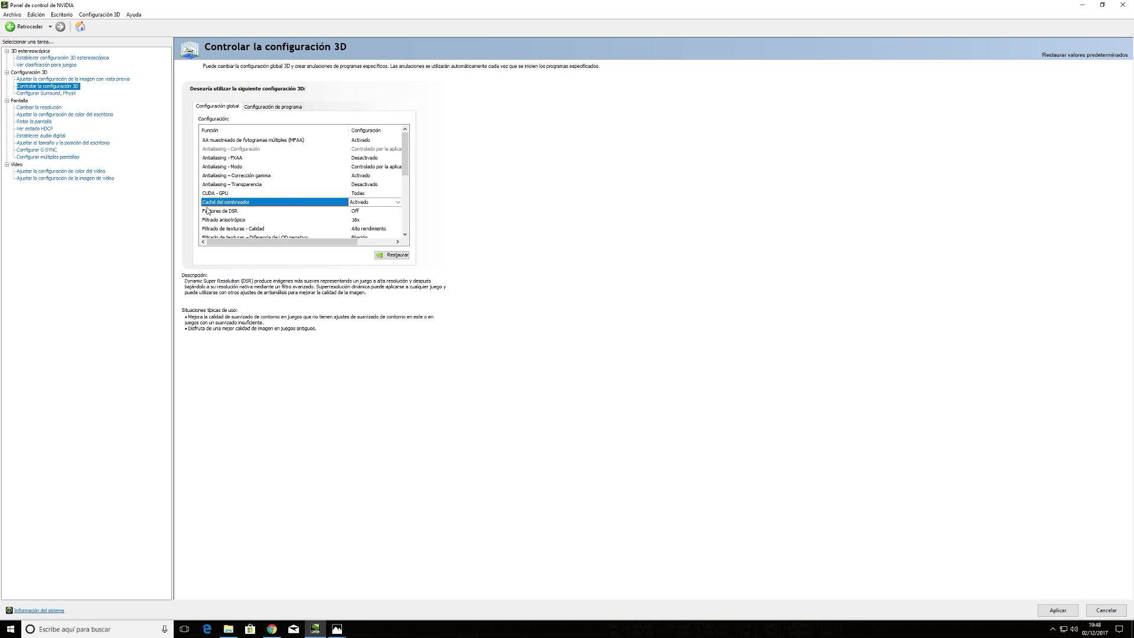
left_click(92, 626)
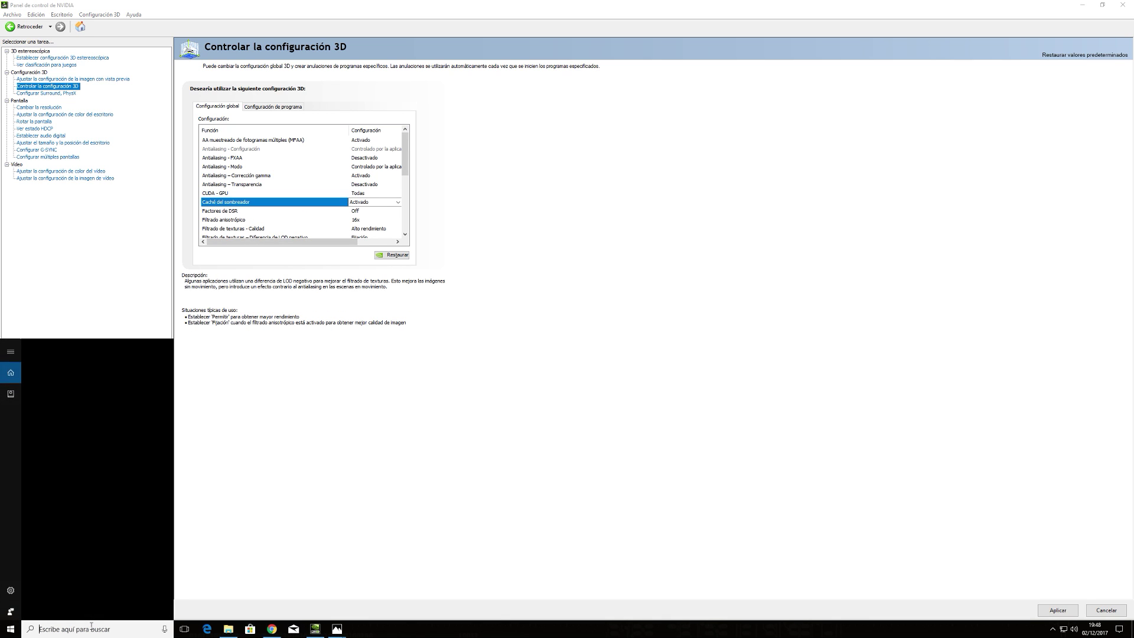
type("va")
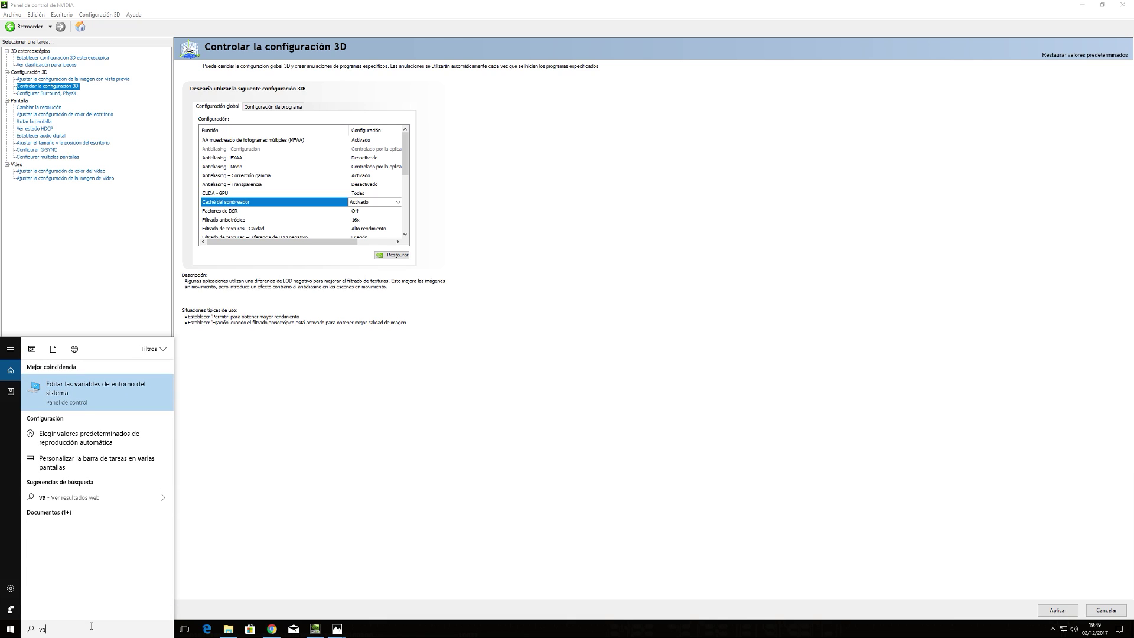
left_click(66, 385)
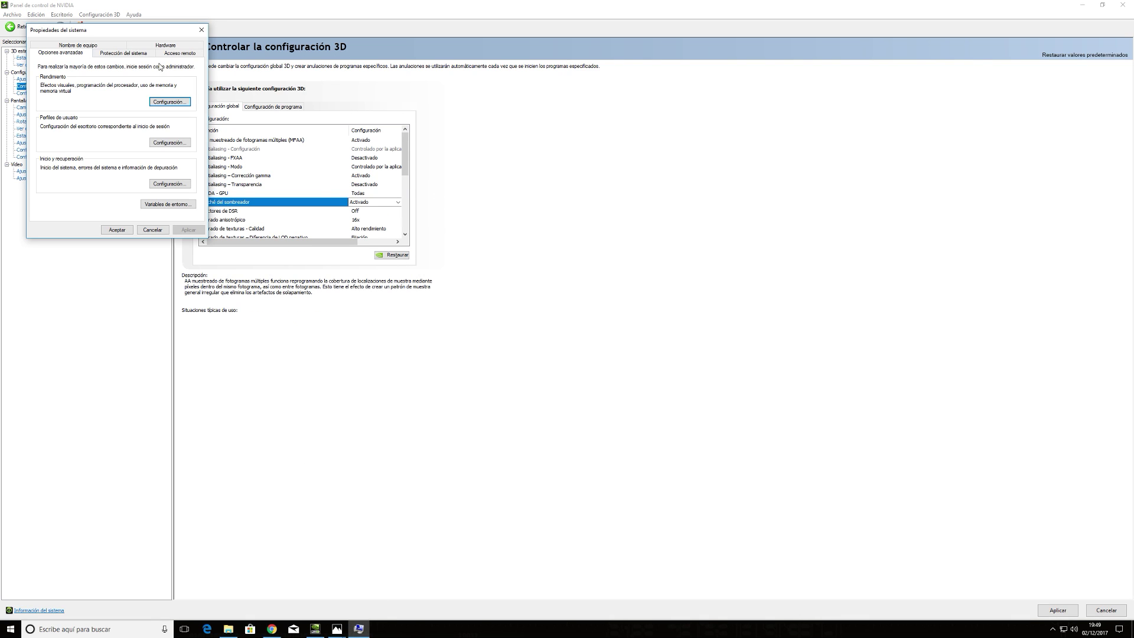
left_click_drag(146, 33, 580, 95)
left_click(597, 267)
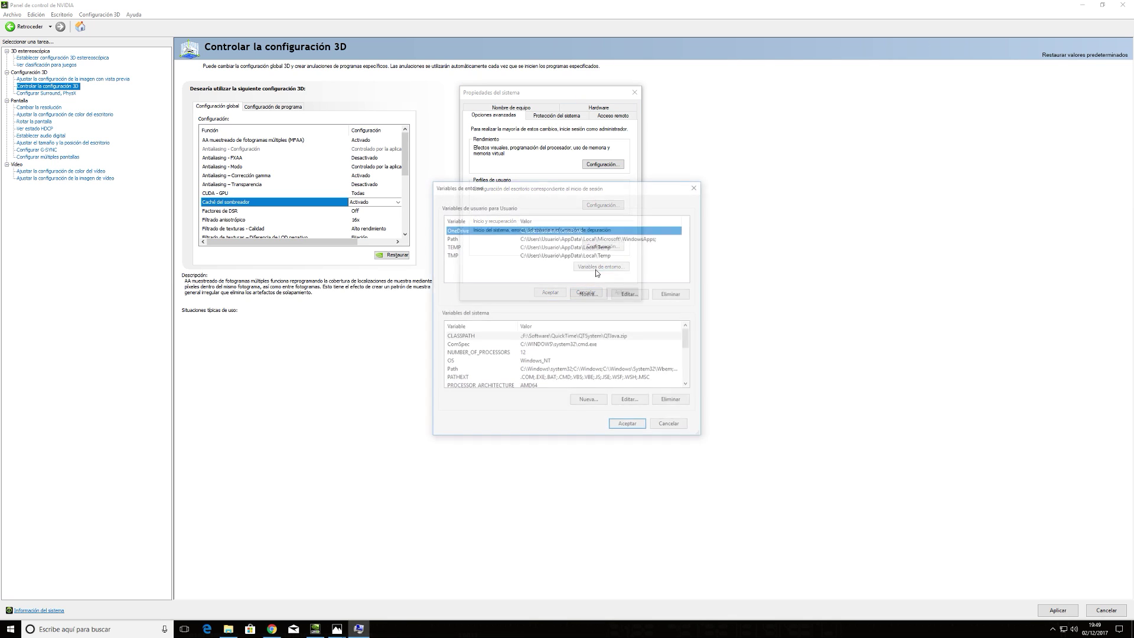
Examine the paths of the TEMP and TMP user variables, and close the environment variables and system properties dialogs
left_click(551, 232)
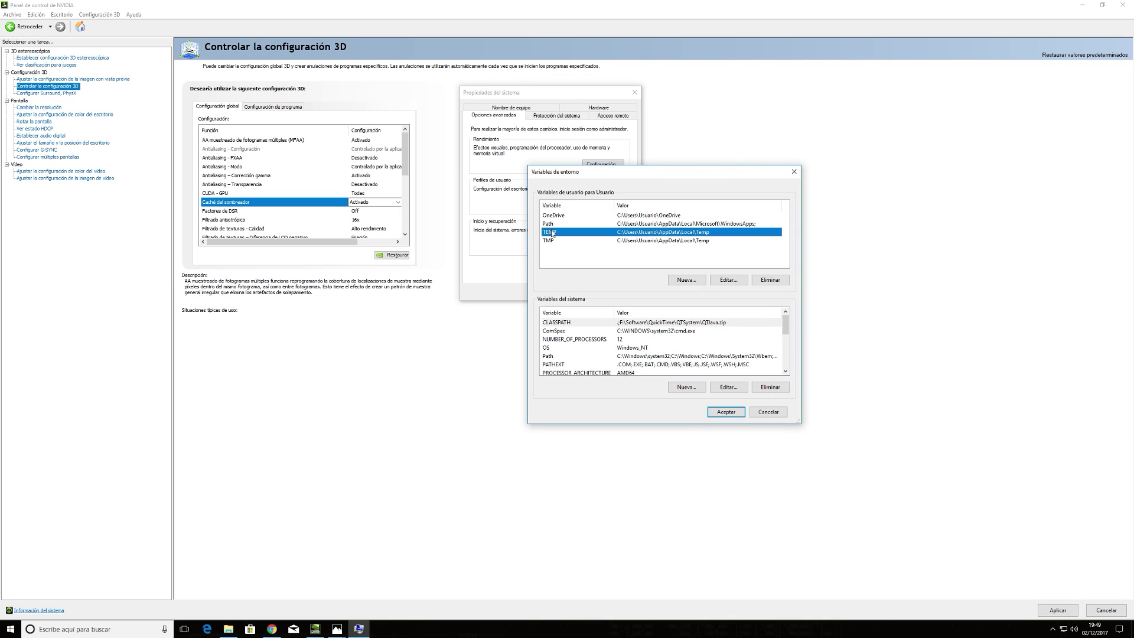
left_click(550, 242)
left_click_drag(695, 177, 858, 102)
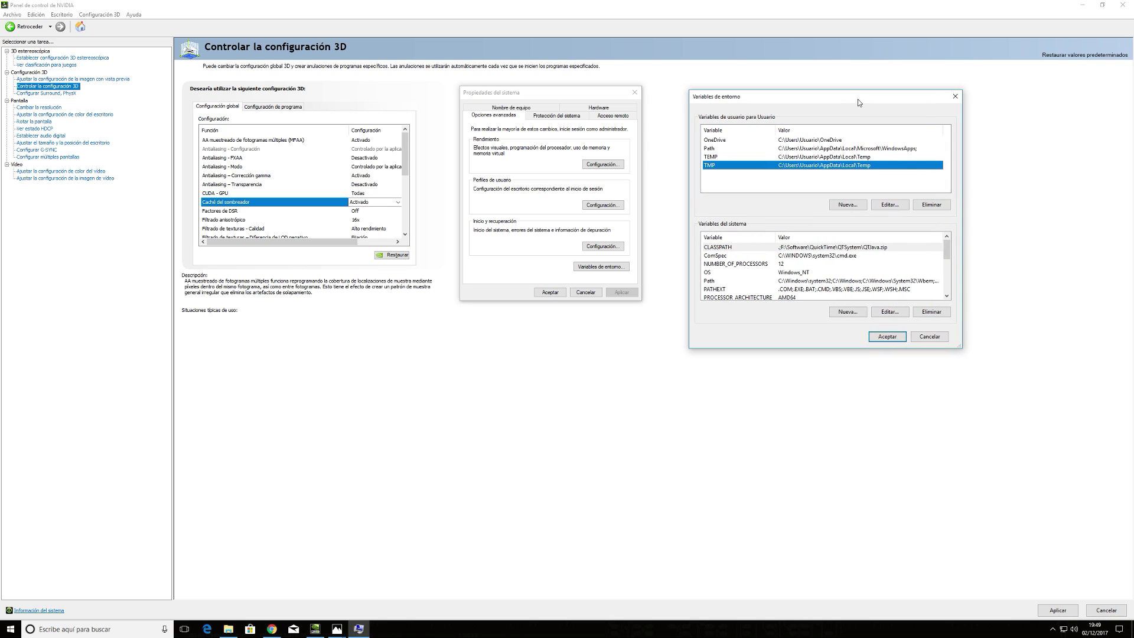
left_click(564, 91)
mouse_move(900, 99)
left_mouse_down()
mouse_move(874, 94)
mouse_move(902, 97)
left_mouse_up()
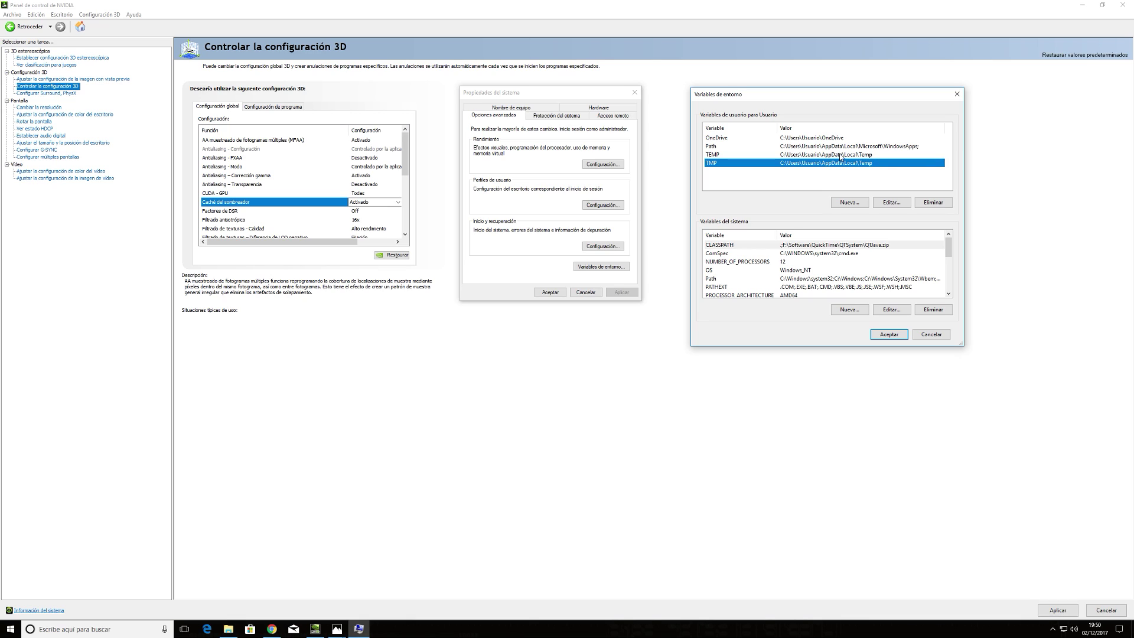
left_click(889, 334)
left_click(550, 292)
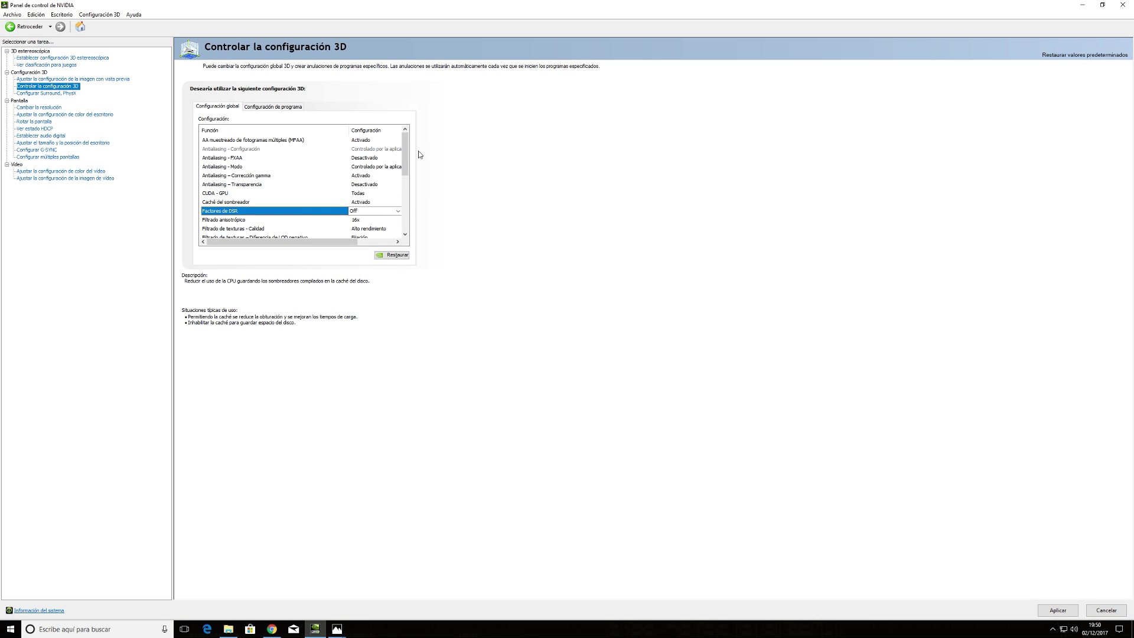
Look through the native resolution multipliers offered for Factores de DSR and leave the list without choosing any
left_click_drag(405, 152, 411, 175)
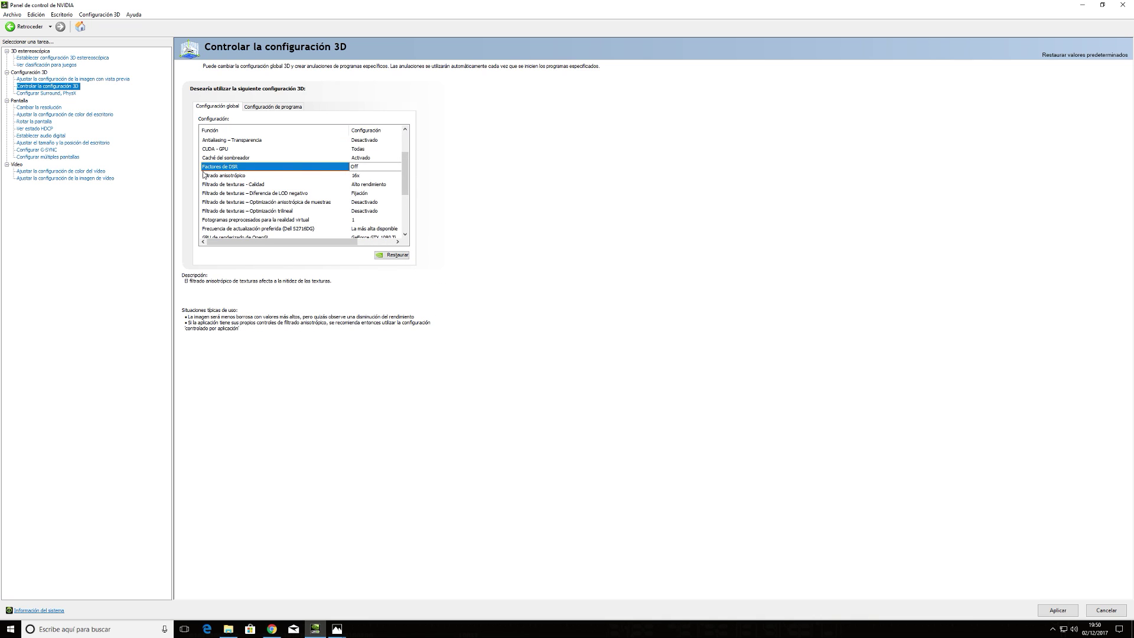
left_click_drag(406, 173, 405, 173)
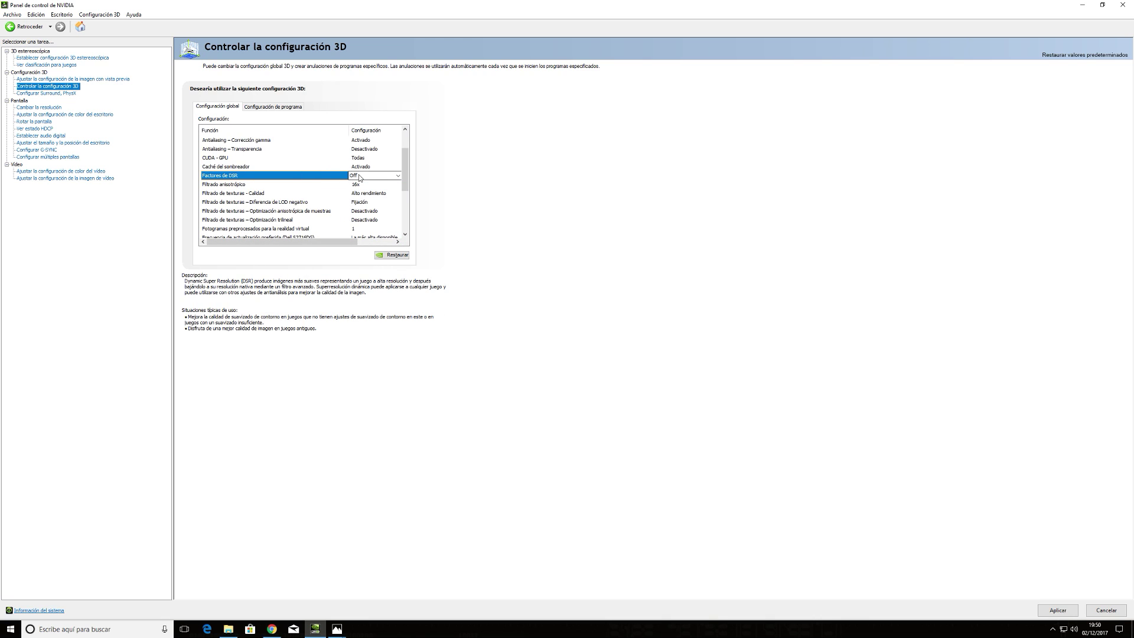
left_click(398, 175)
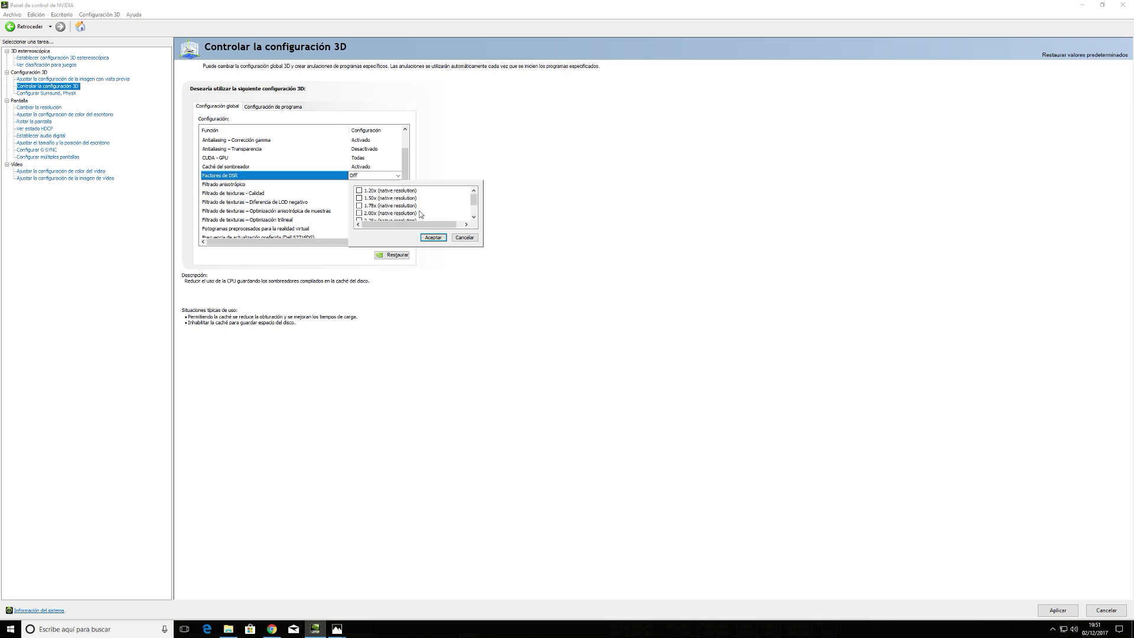
left_click_drag(474, 199, 477, 210)
scroll(474, 206, "down", 1)
scroll(470, 207, "up", 1)
scroll(474, 218, "down", 1)
left_click_drag(474, 206, 475, 200)
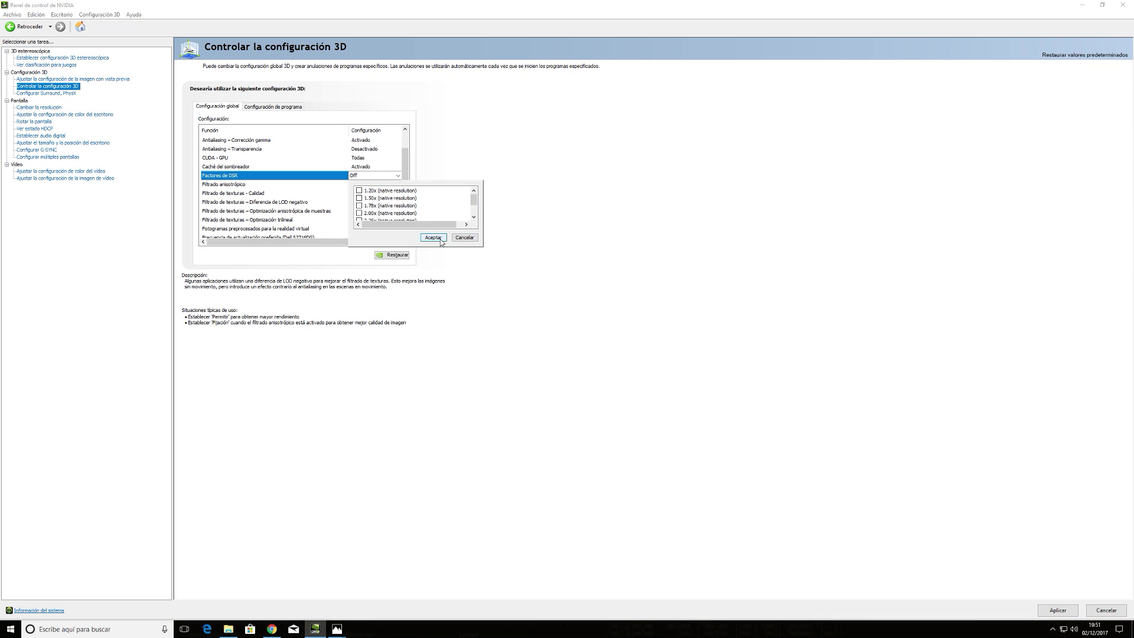
left_click(464, 237)
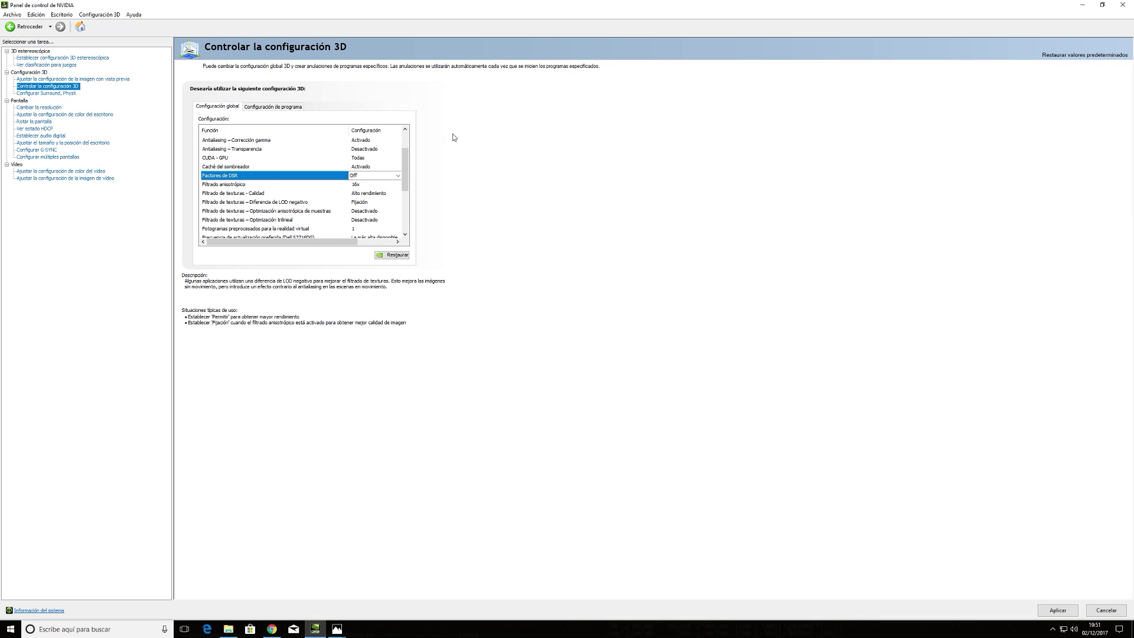
Examine the levels offered for Filtrado anisotrópico, from Controlado por la aplicación up to 16x
left_click(254, 185)
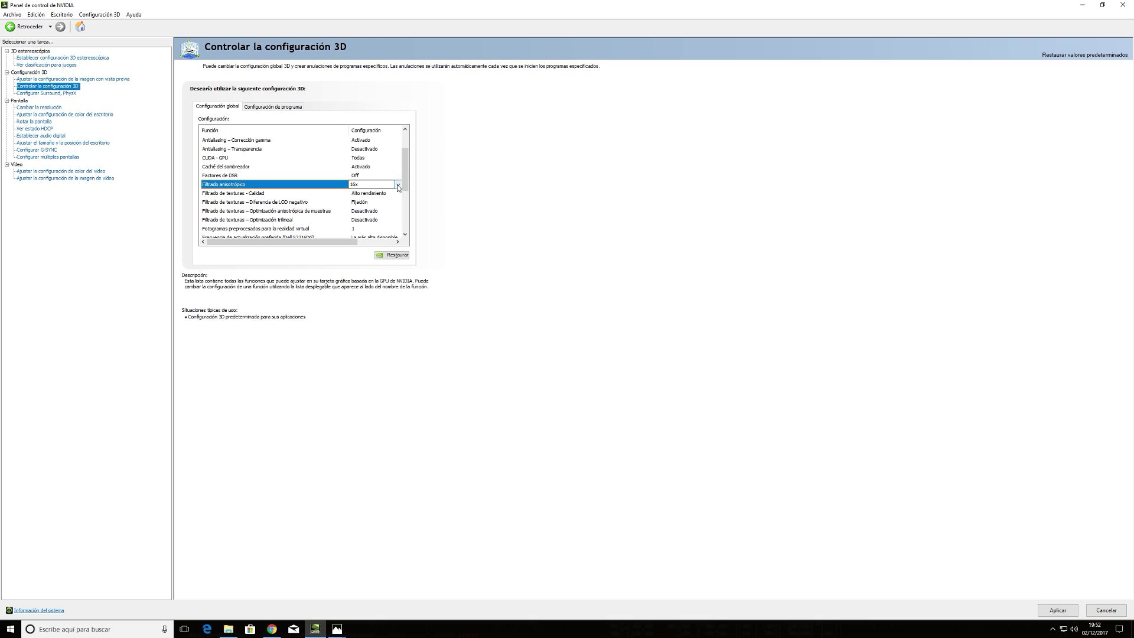
left_click(398, 185)
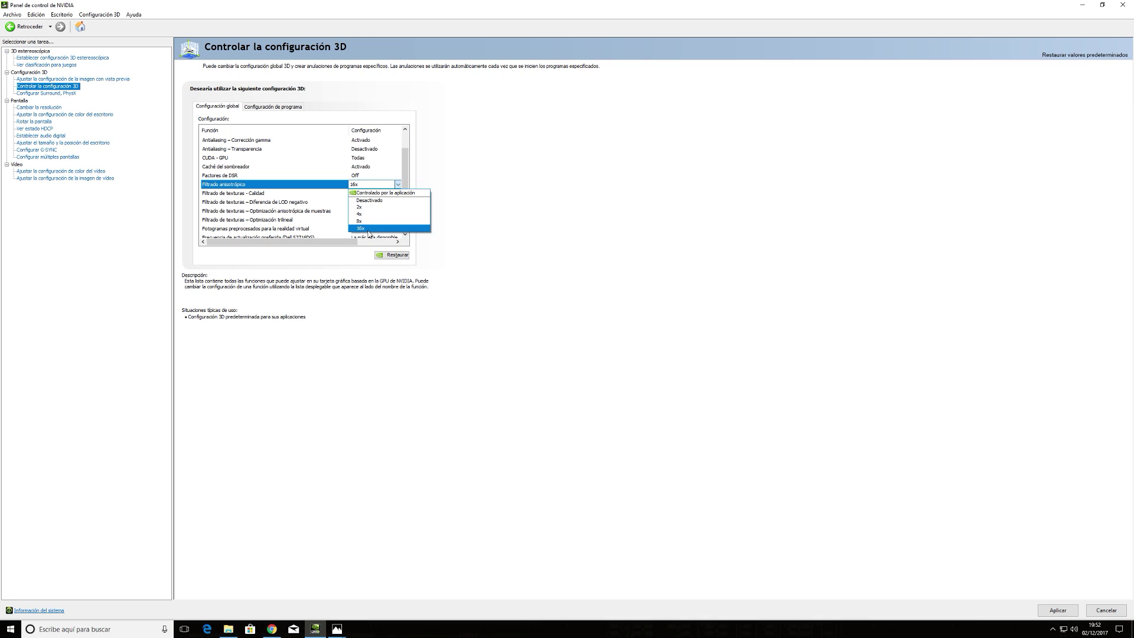
left_click(399, 184)
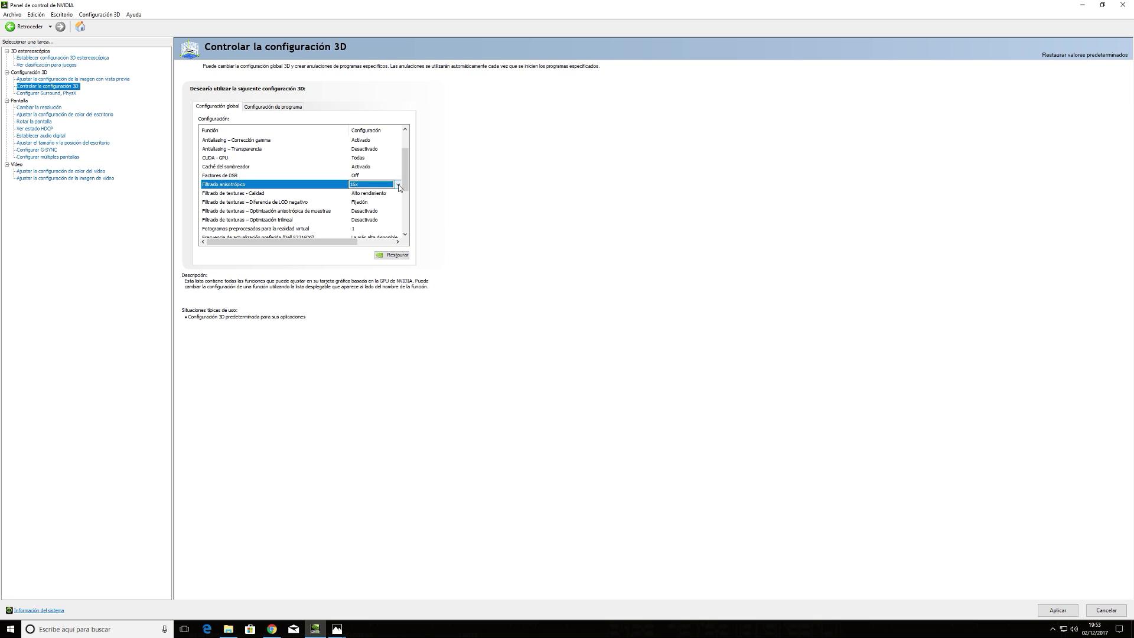
left_click(399, 185)
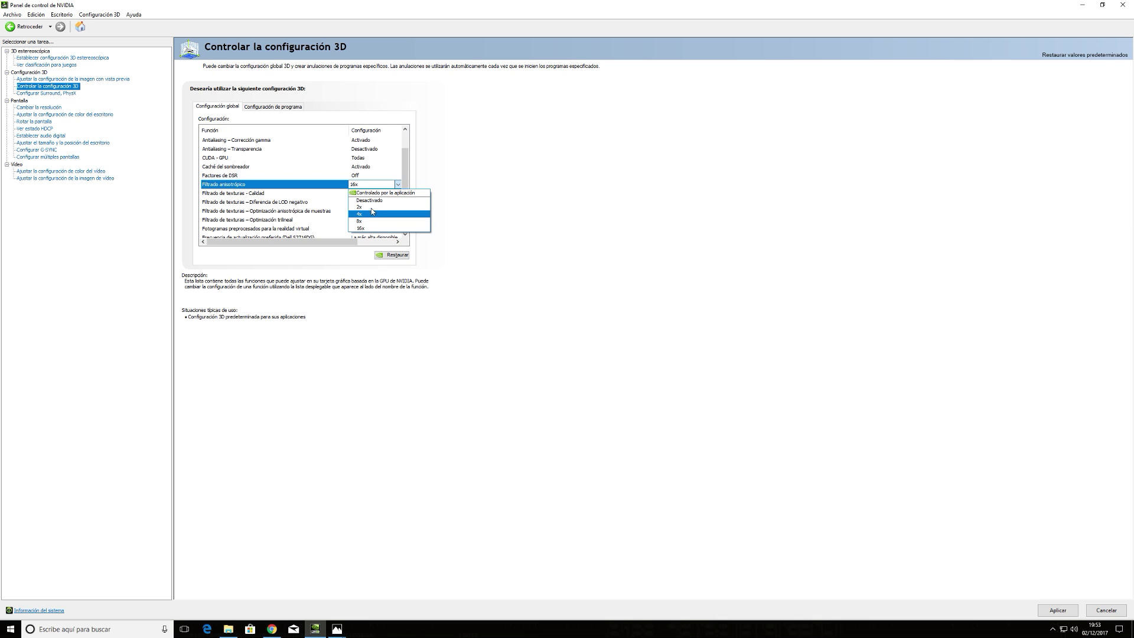
left_click(398, 185)
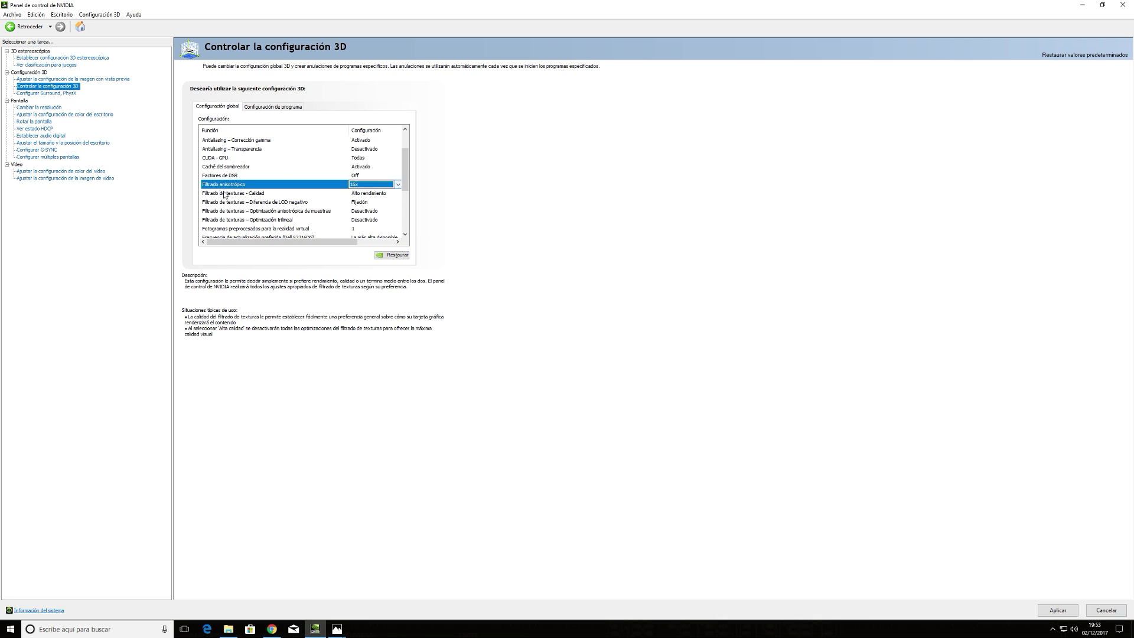
left_click(399, 185)
left_click(399, 184)
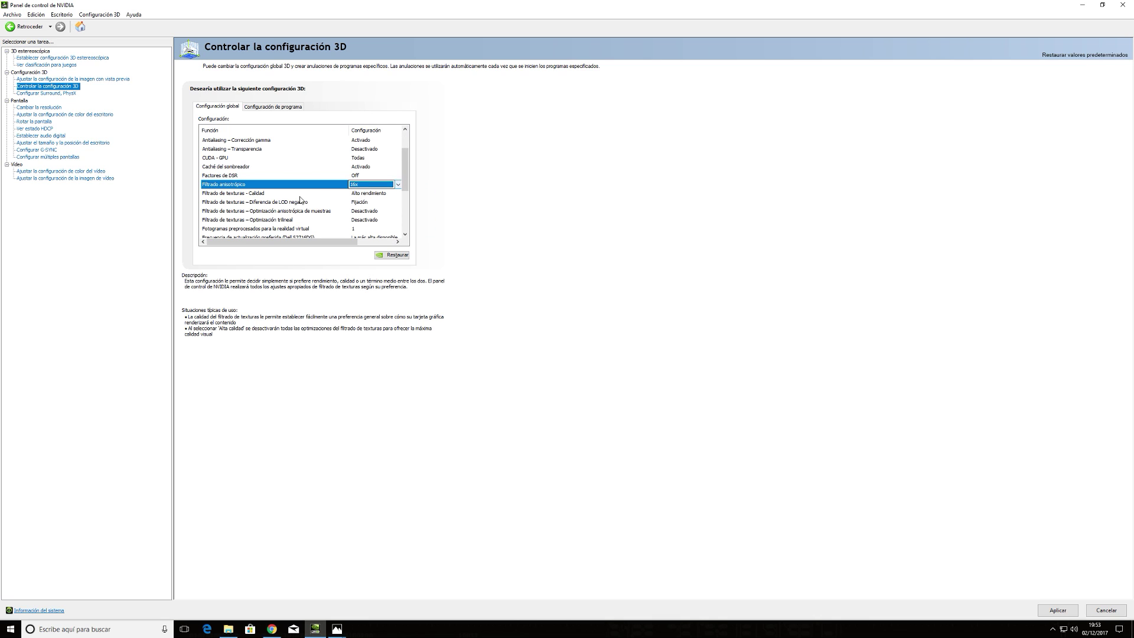
Examine the options offered for Filtrado de texturas - Calidad, from Calidad to Alto rendimiento, and leave the list without choosing another
left_click(244, 194)
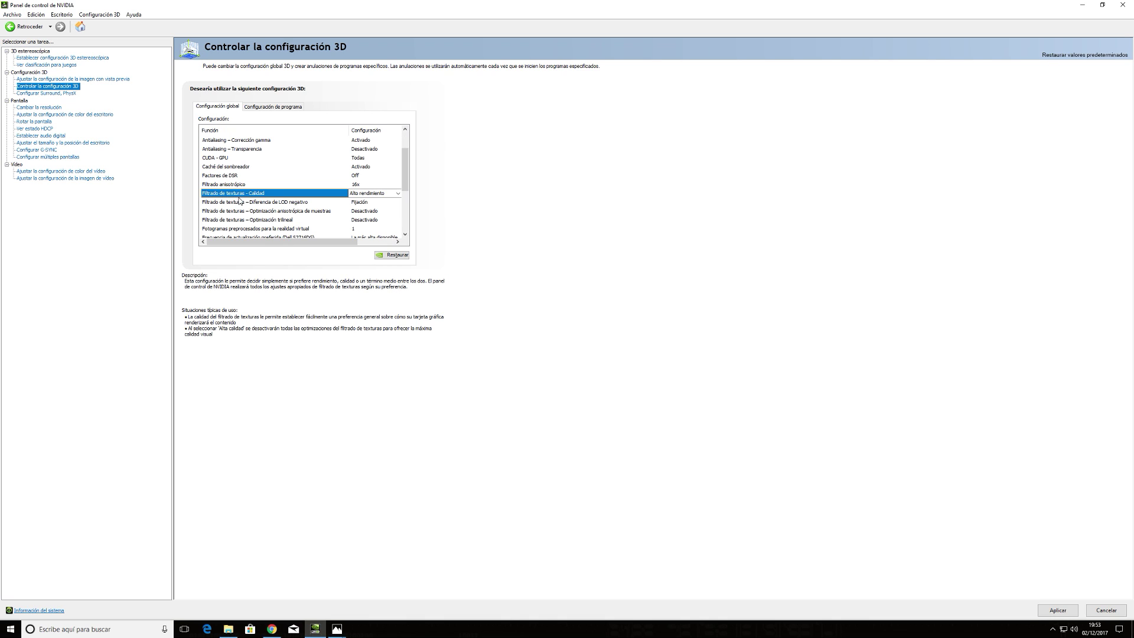
left_click(399, 194)
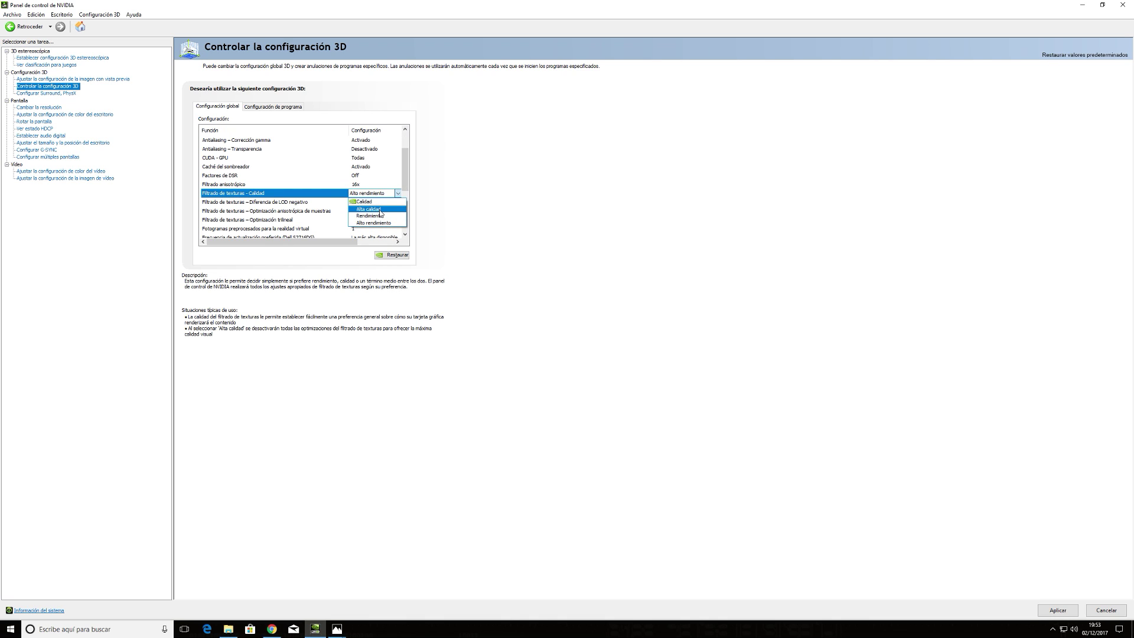
left_click(399, 195)
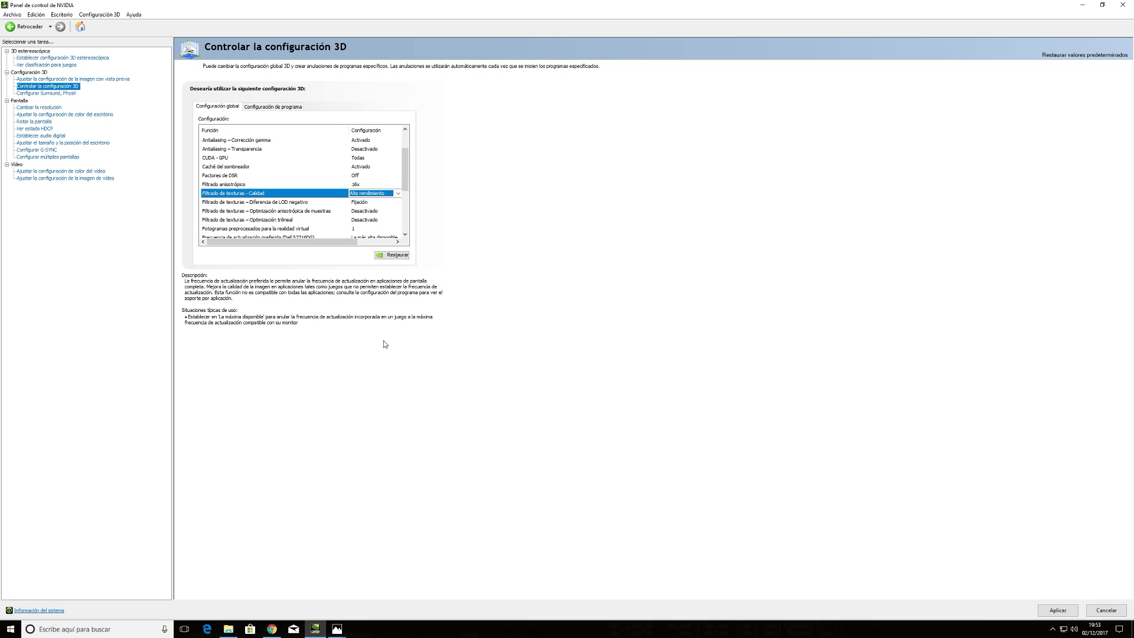
left_click(398, 193)
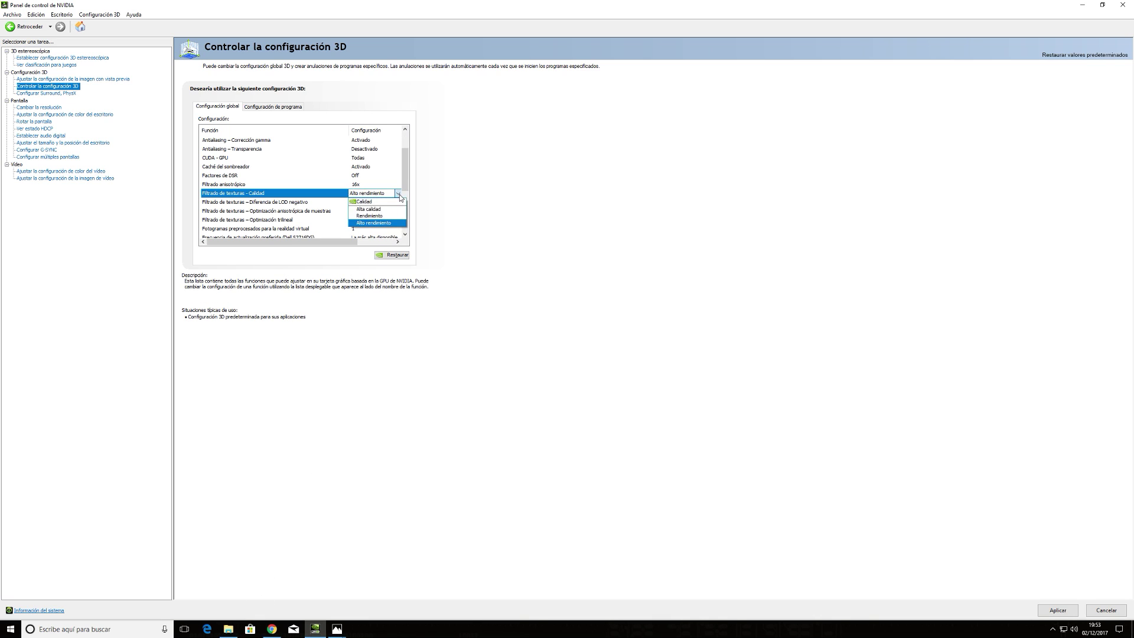
left_click(399, 195)
Compare the images 23_Text_High_Performance2 and 24_Text_High_Quality2 from the PCNV folder side by side, and close both
left_click(228, 628)
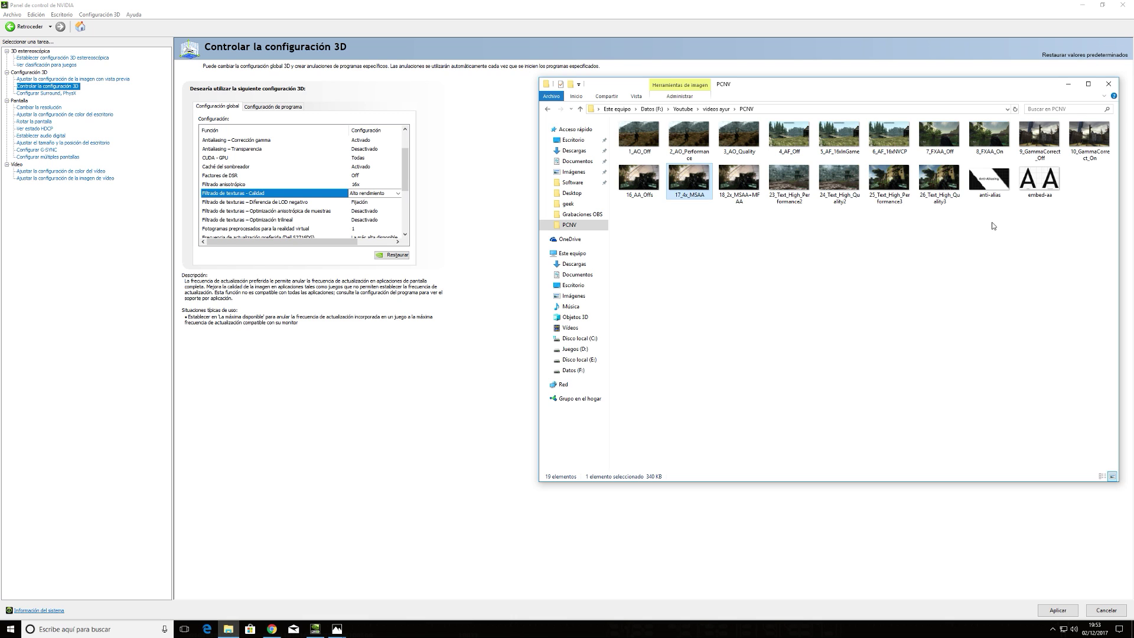
double_click(795, 184)
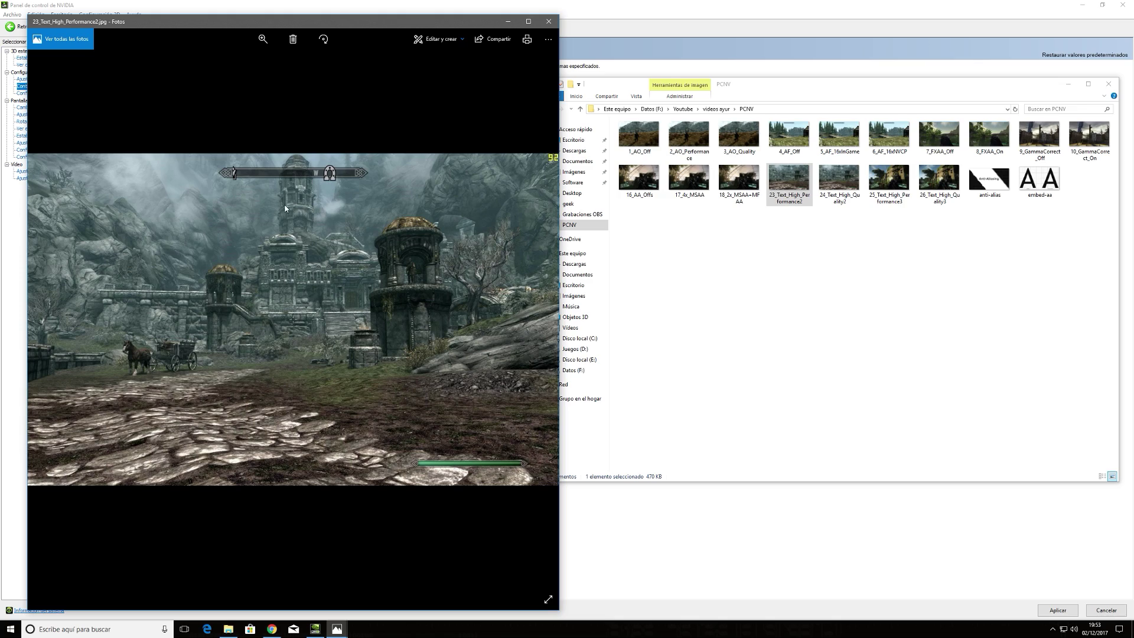
double_click(840, 183)
left_click_drag(449, 26, 960, 22)
left_click(471, 21)
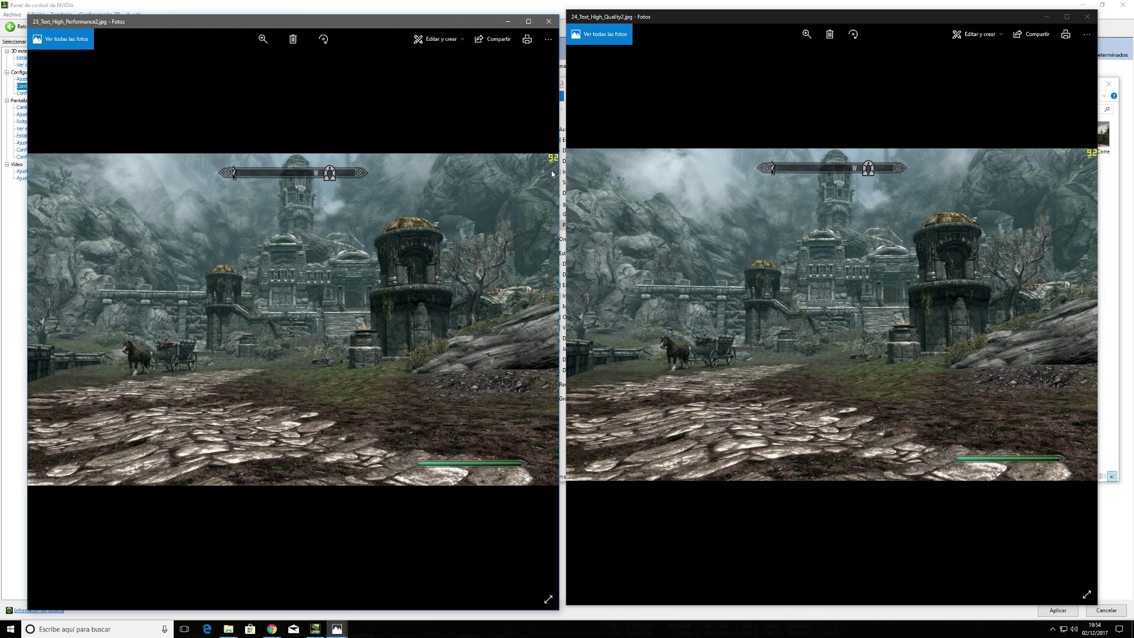
left_click(1087, 17)
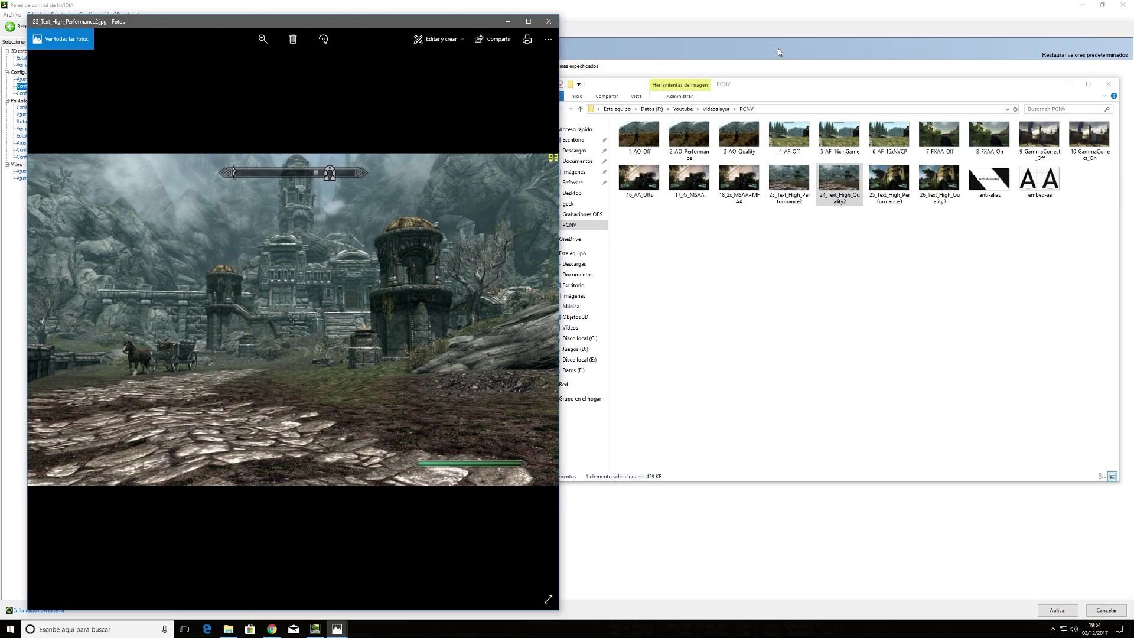
left_click(550, 22)
Open the images 25_Text_High_Performance3 and 26_Text_High_Quality3 and arrange their windows side by side
left_click(893, 185)
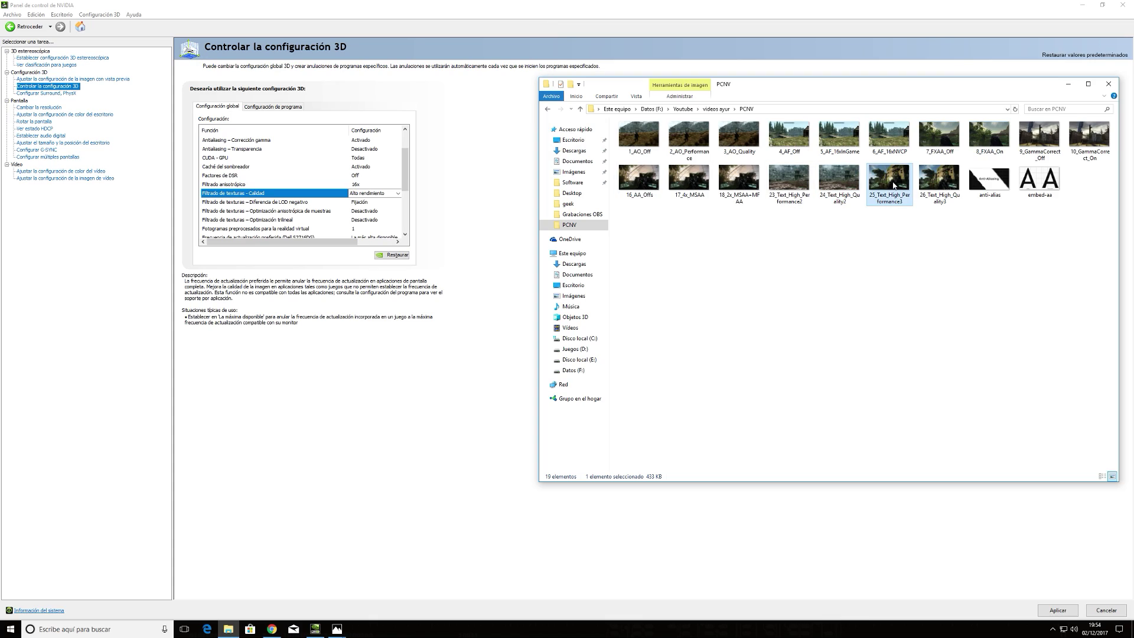
double_click(893, 184)
double_click(939, 183)
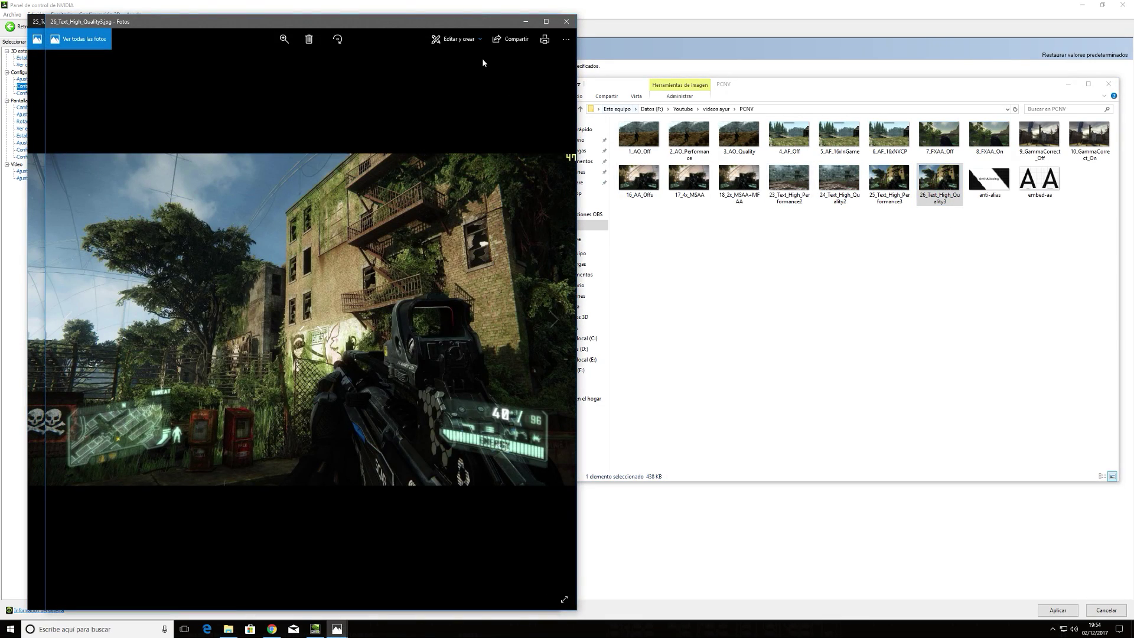
left_click_drag(471, 22, 990, 22)
left_click_drag(428, 20, 437, 20)
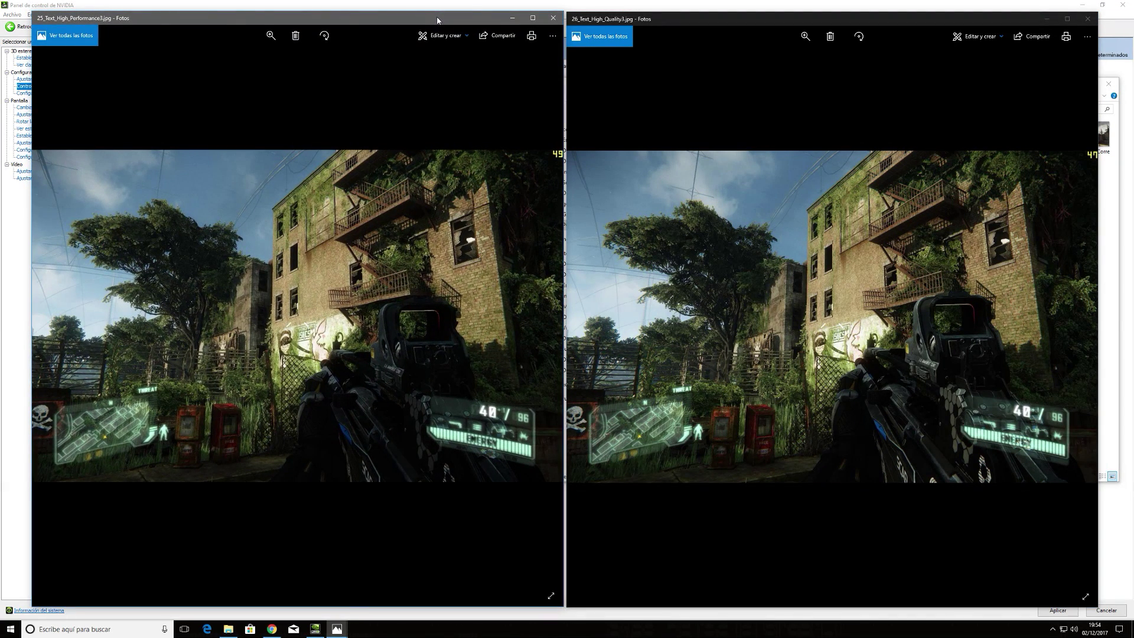
Compare the building's wall texture close up in both images, and close the two photo windows
double_click(316, 292)
double_click(882, 345)
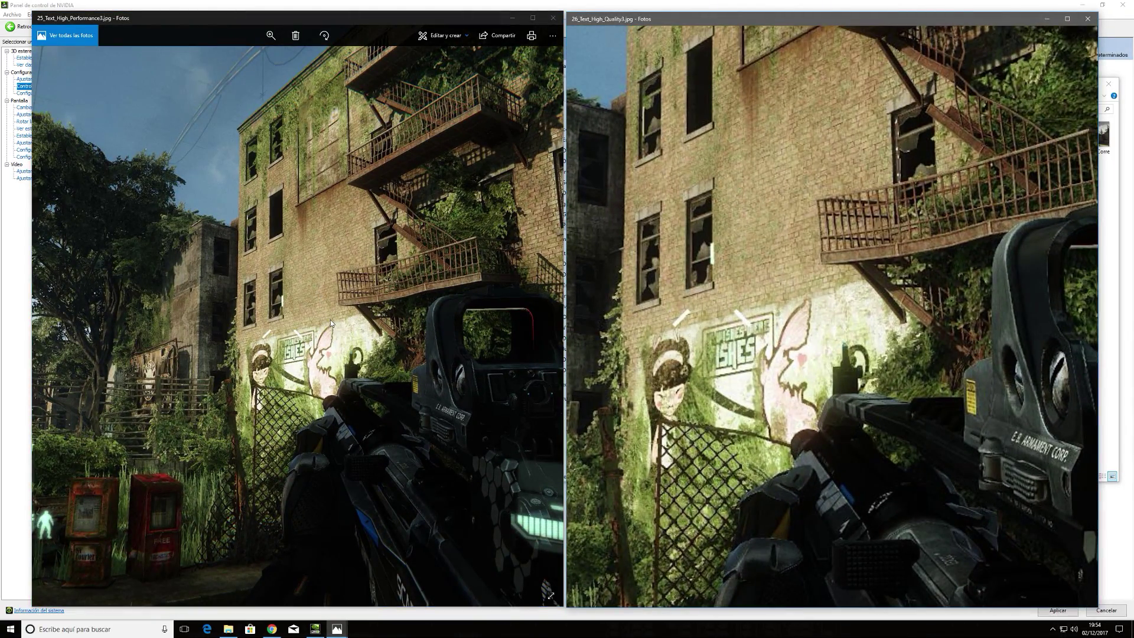
double_click(330, 320)
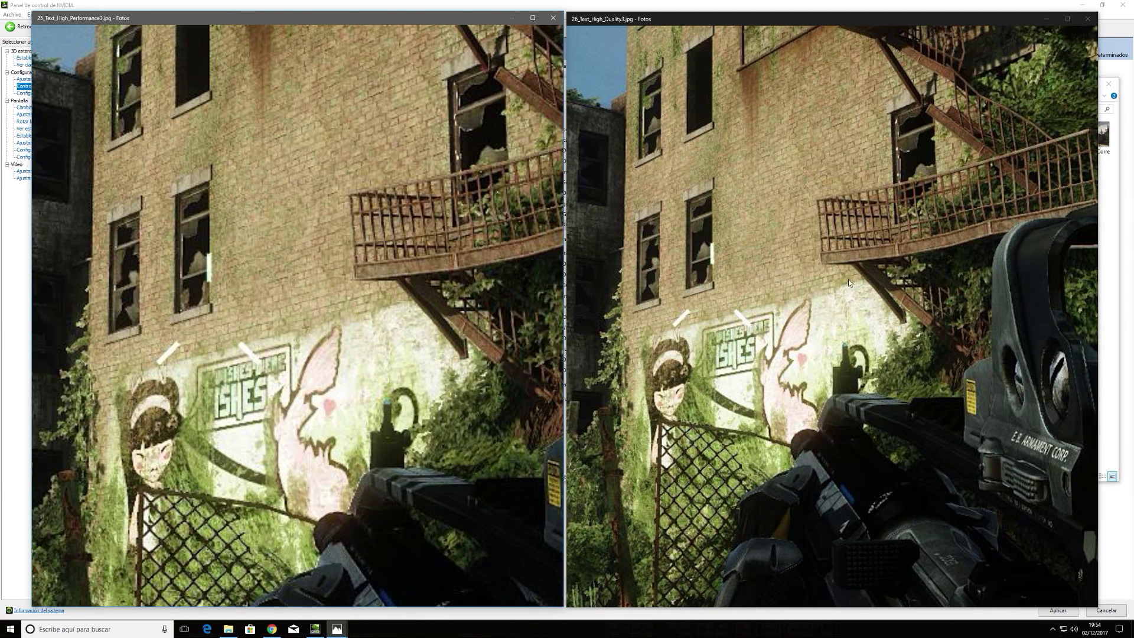
left_click(554, 19)
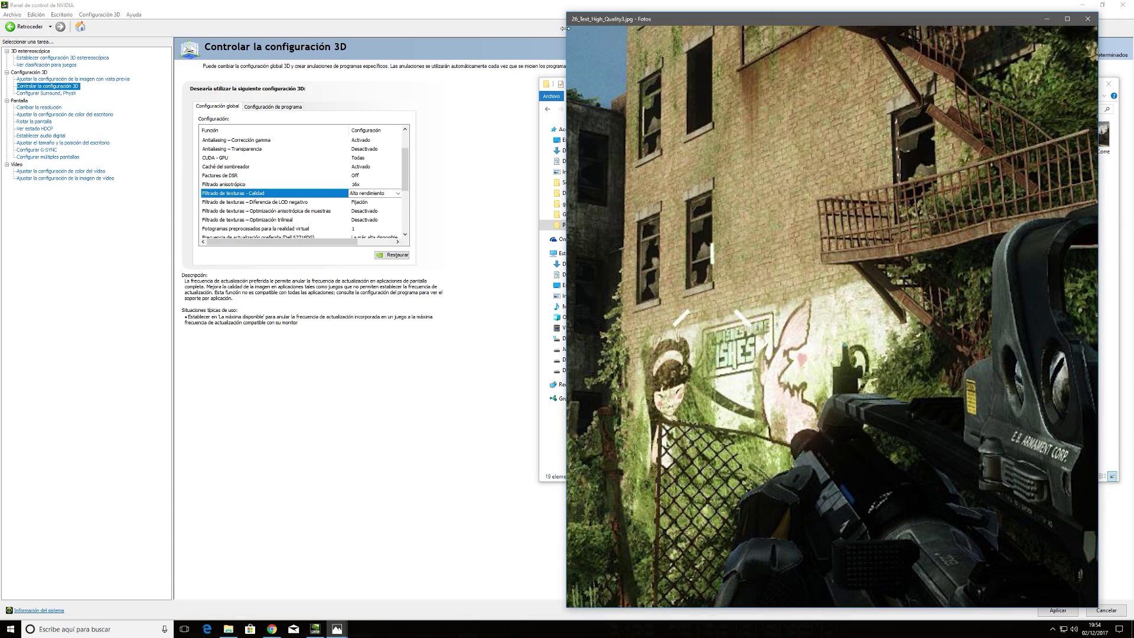
left_click(1087, 19)
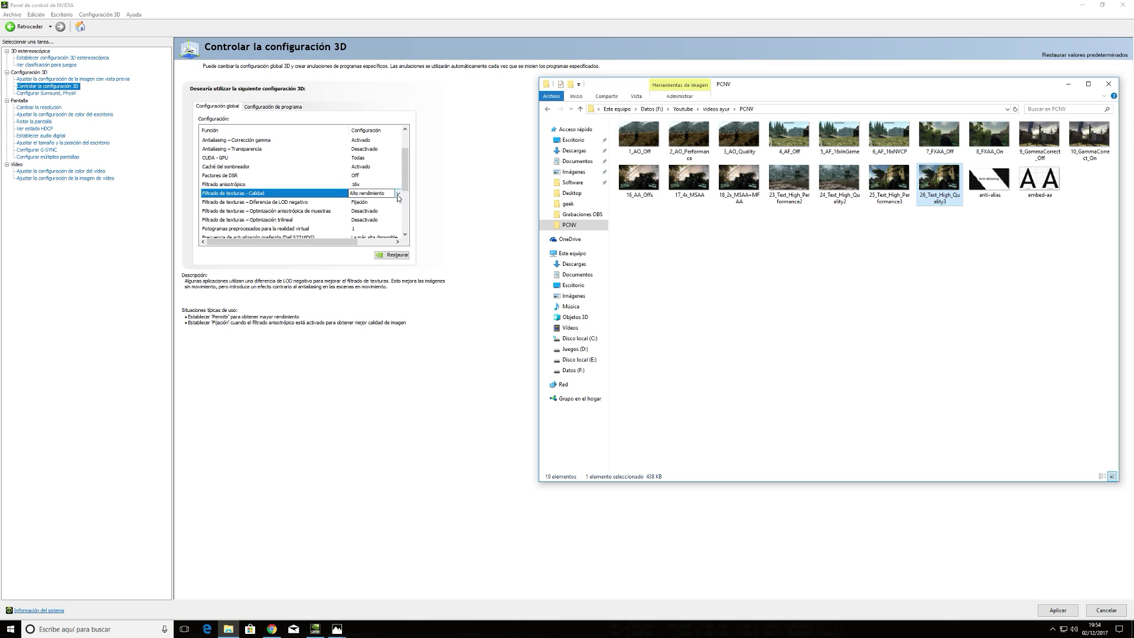
Set Filtrado de texturas - Calidad to Alta calidad and check the related texture filtering optimization settings
left_click(405, 159)
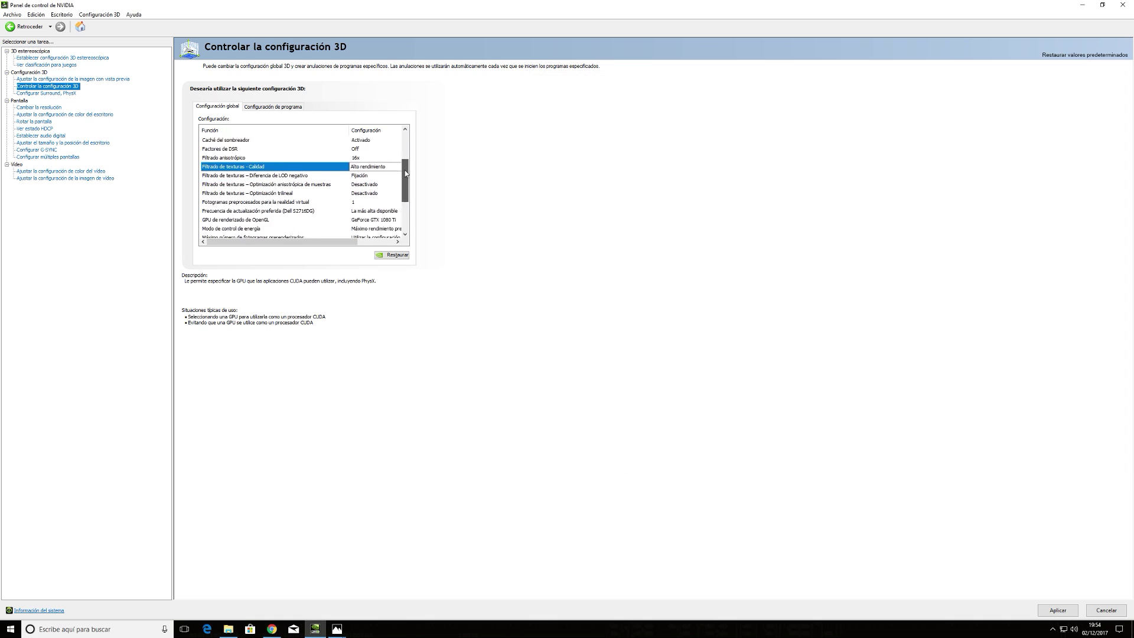
scroll(260, 202, "up", 1)
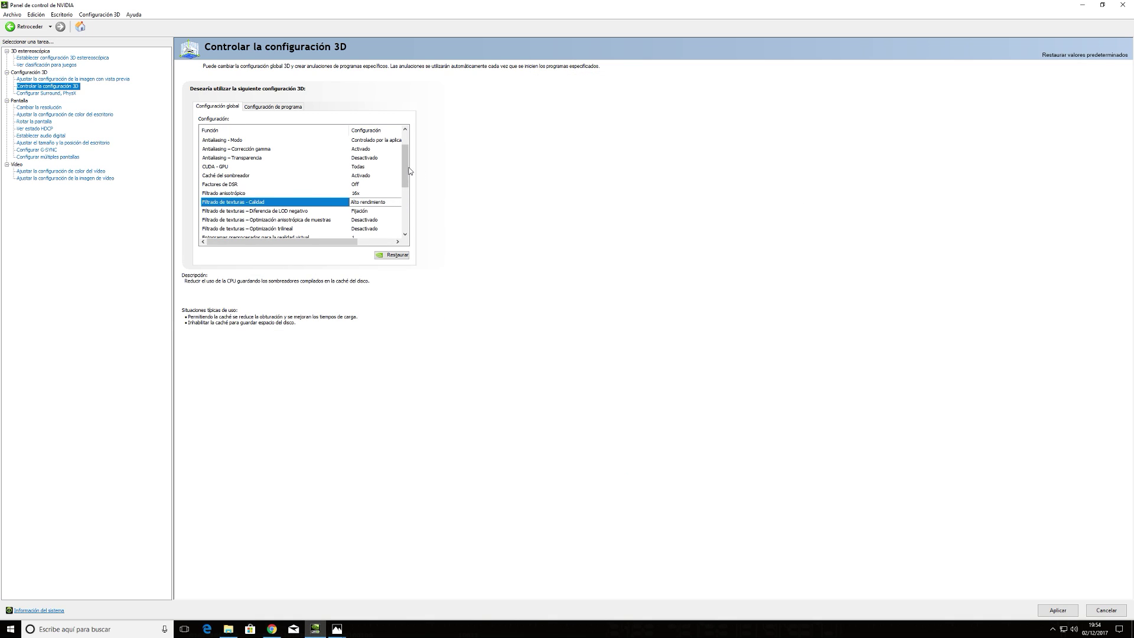
scroll(283, 198, "down", 4)
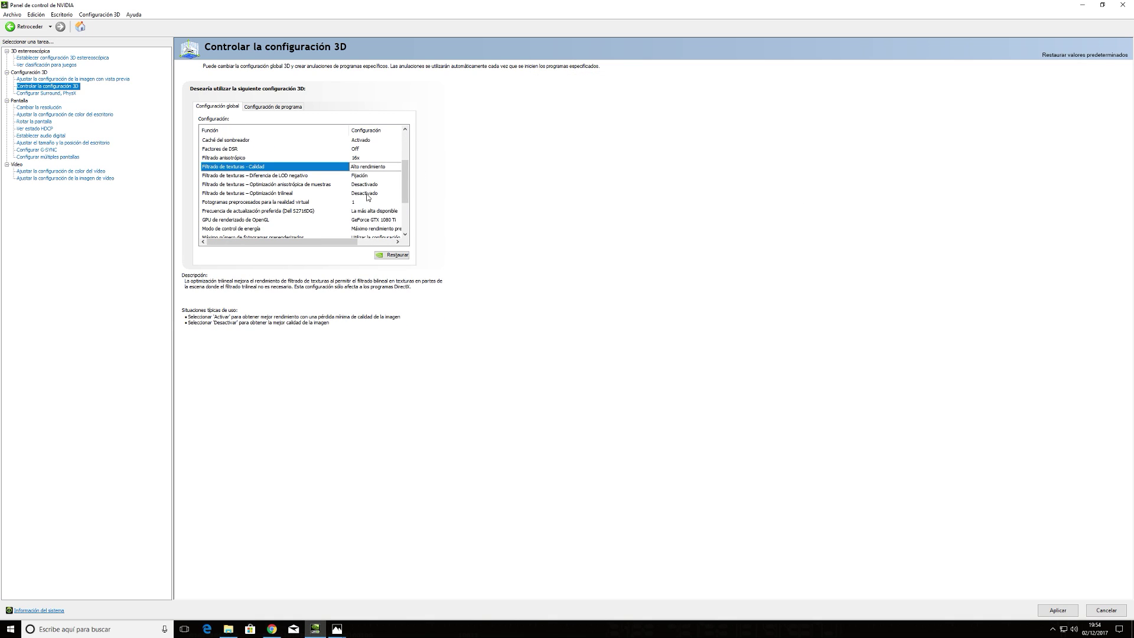
left_click(384, 167)
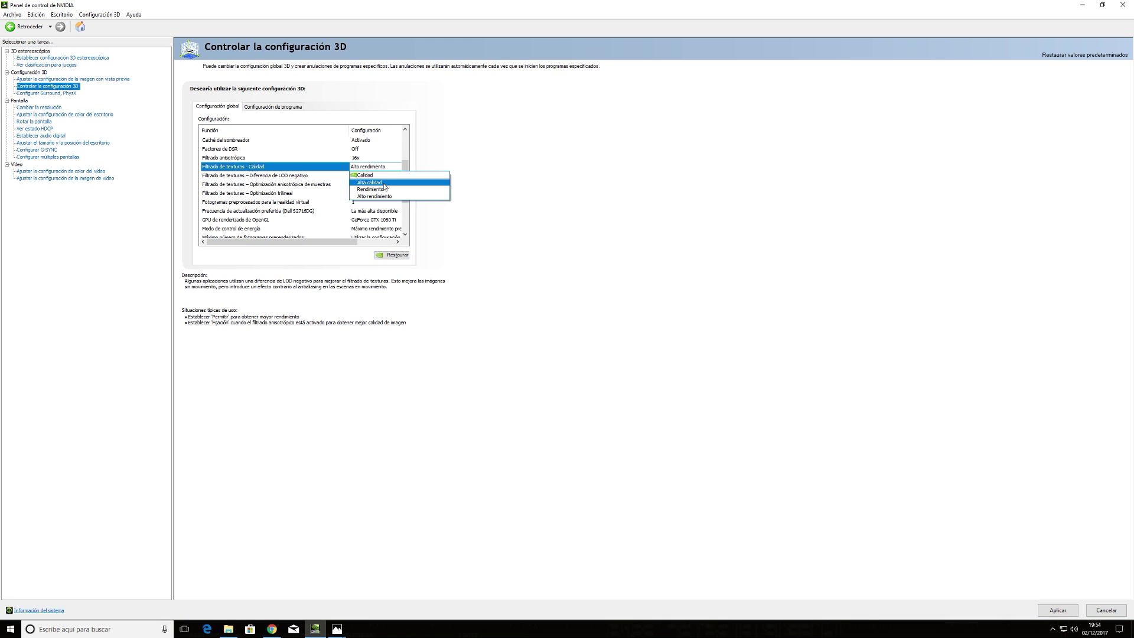
left_click(385, 182)
scroll(371, 189, "up", 3)
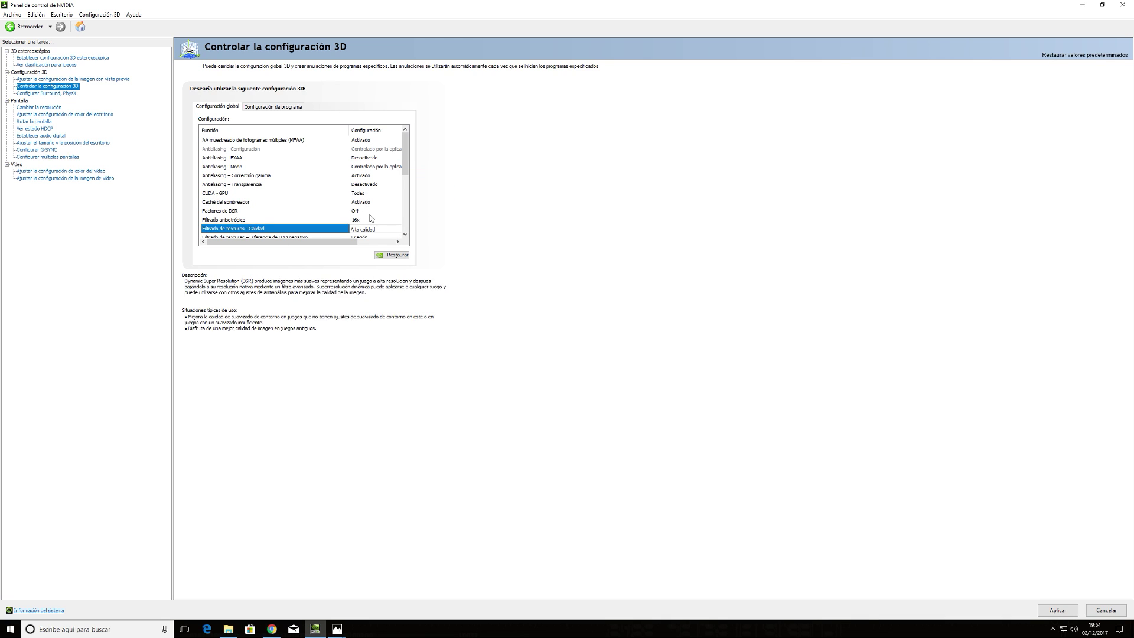
scroll(369, 183, "down", 3)
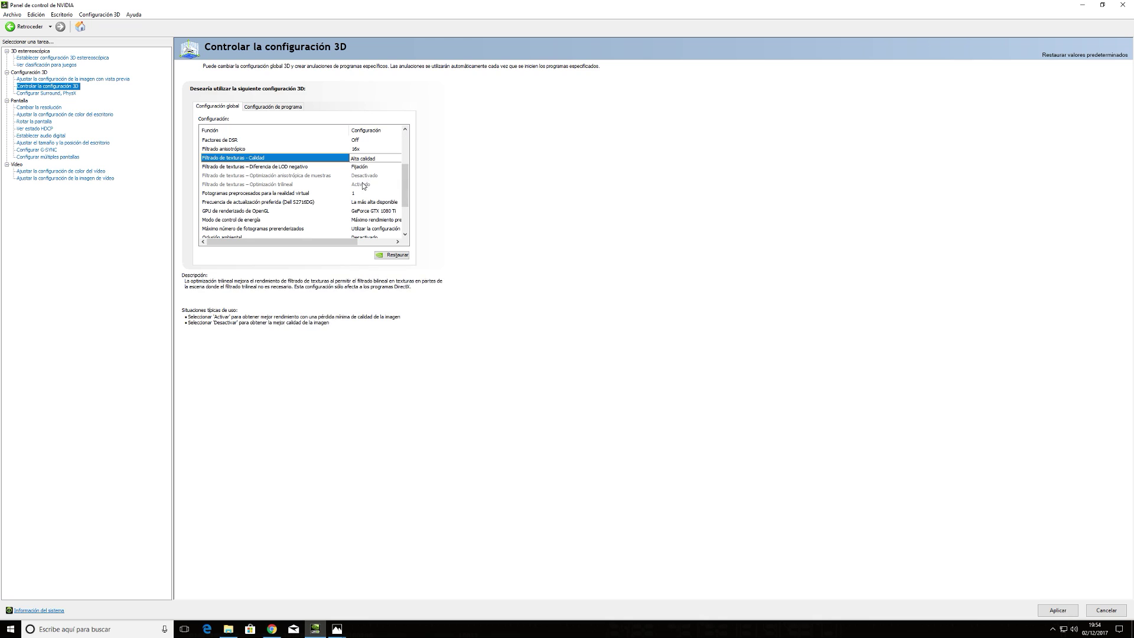
Set Filtrado de texturas - Calidad back to Alto rendimiento and review the neighbouring settings
left_click(387, 158)
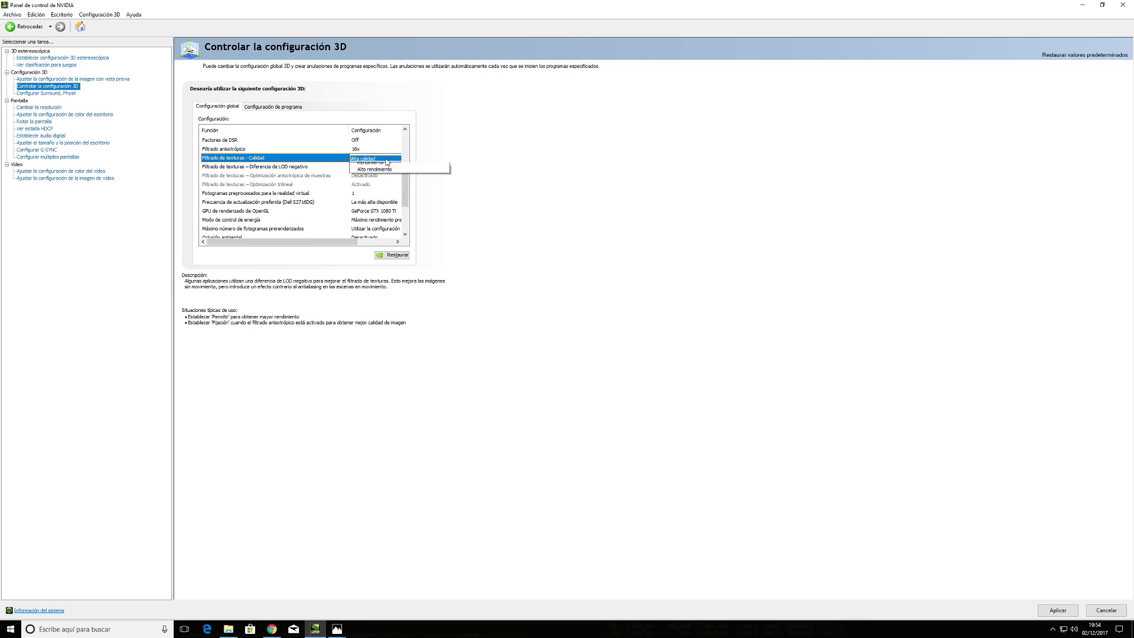
left_click(379, 188)
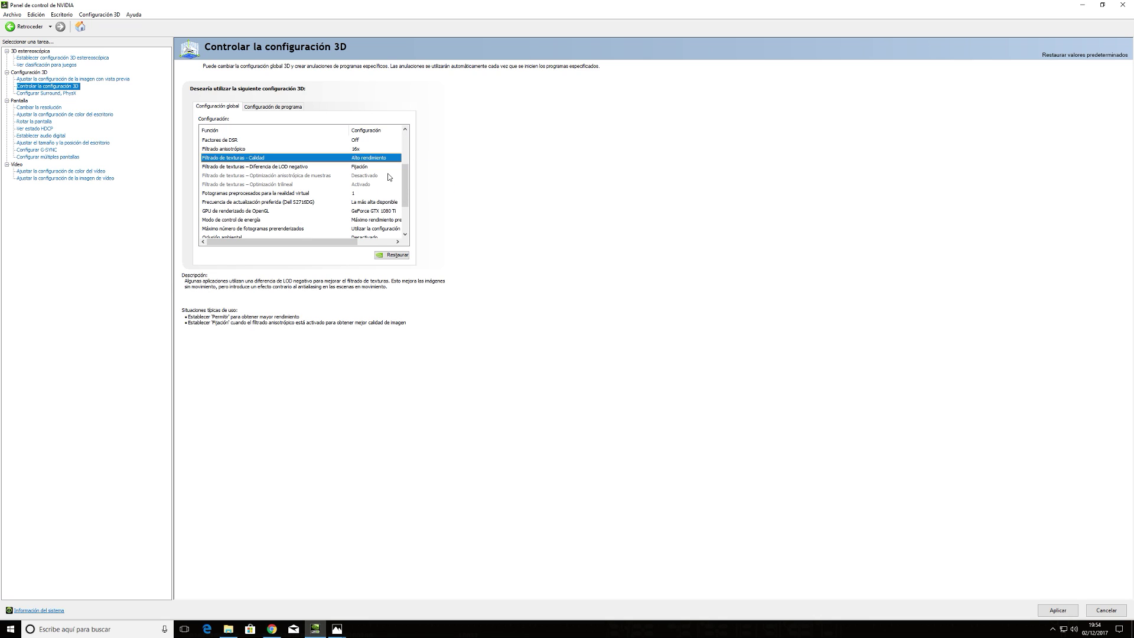
scroll(405, 154, "up", 3)
scroll(406, 155, "down", 3)
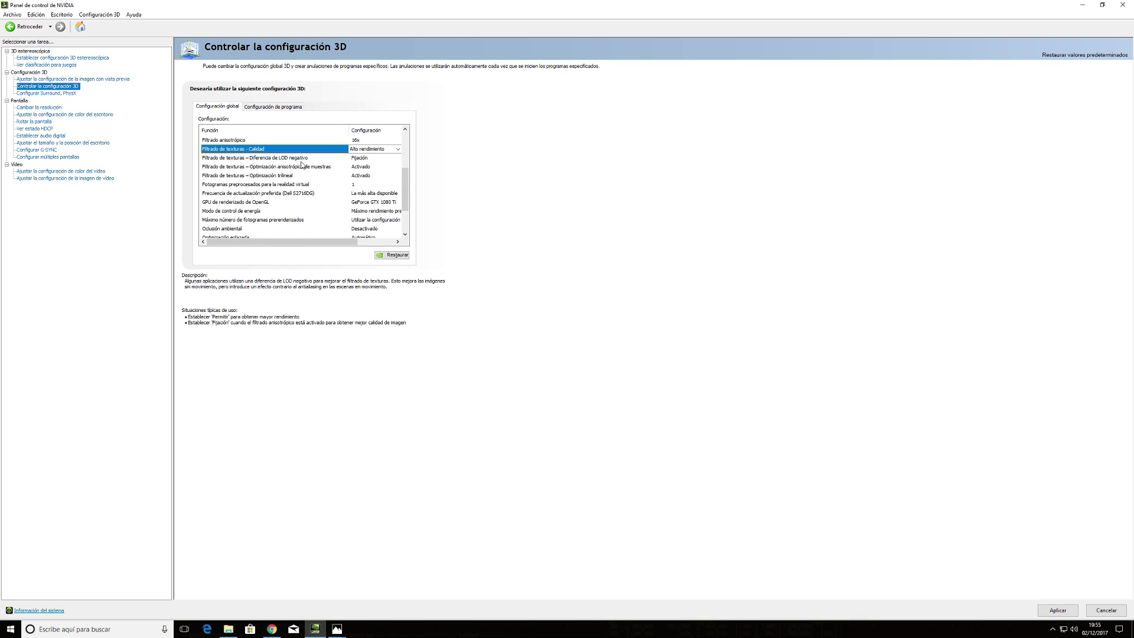
Review the options of Filtrado de texturas – Diferencia de LOD negativo and choose Fijación
left_click(288, 158)
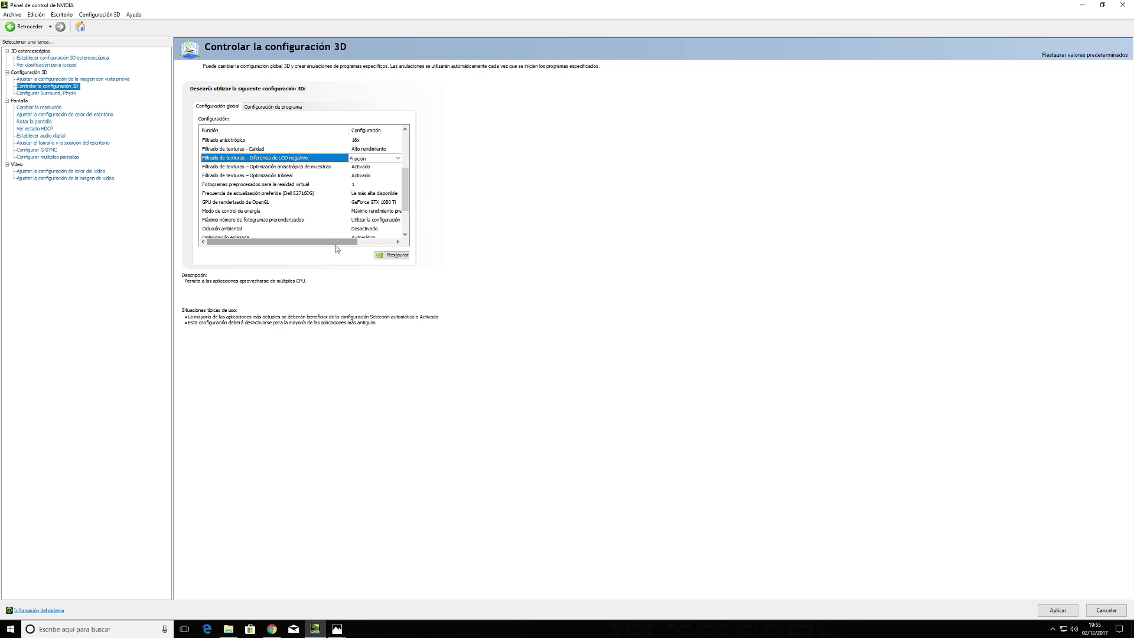
mouse_move(332, 244)
left_mouse_down()
mouse_move(342, 246)
mouse_move(331, 248)
left_mouse_up()
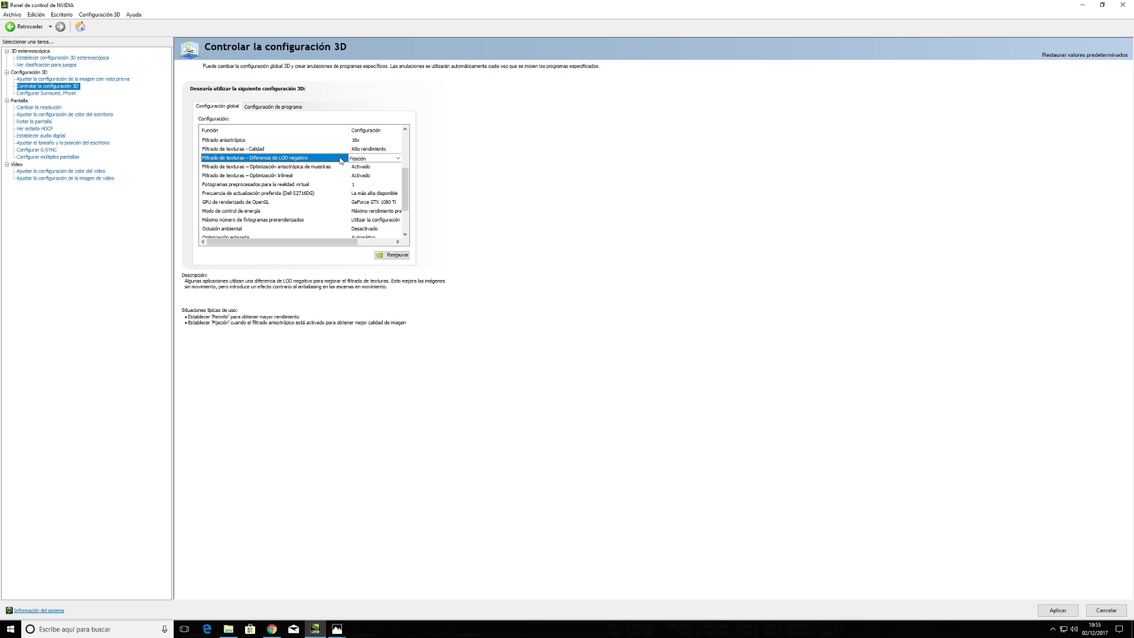
left_click_drag(324, 242, 314, 249)
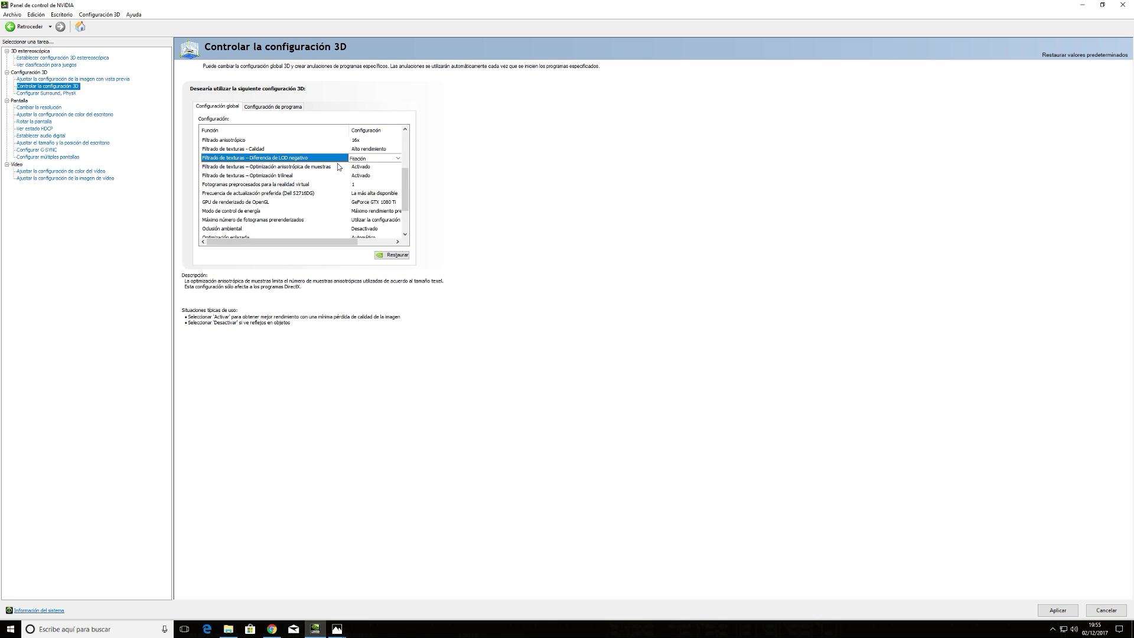
mouse_move(332, 244)
left_mouse_down()
mouse_move(348, 245)
mouse_move(314, 248)
left_mouse_up()
mouse_move(340, 172)
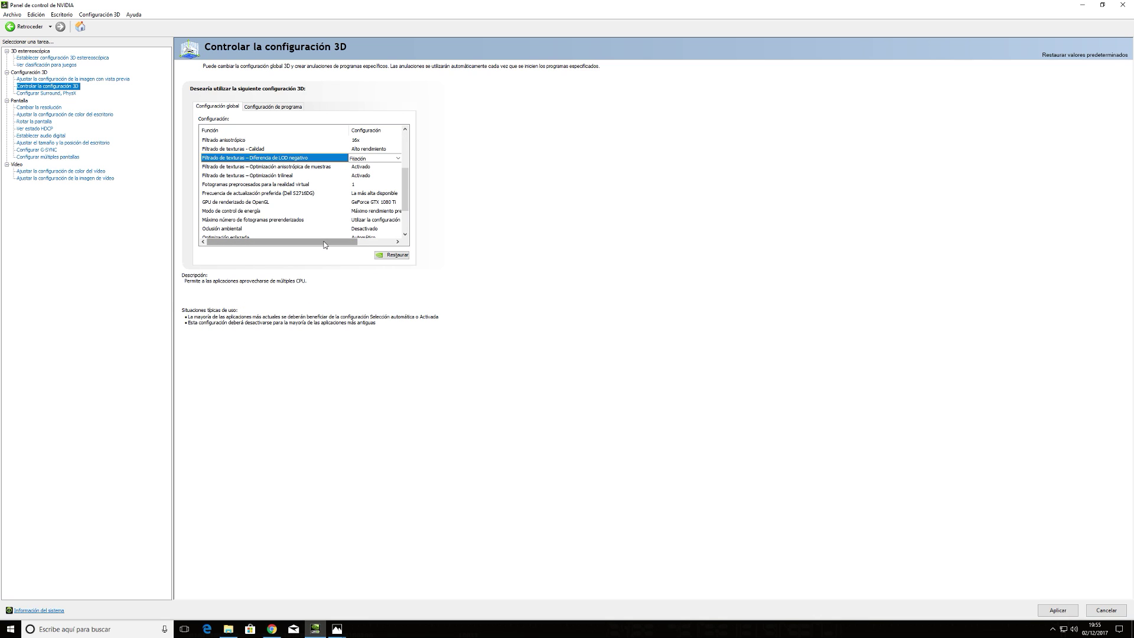
mouse_move(325, 245)
left_mouse_down()
mouse_move(347, 244)
mouse_move(325, 242)
left_mouse_up()
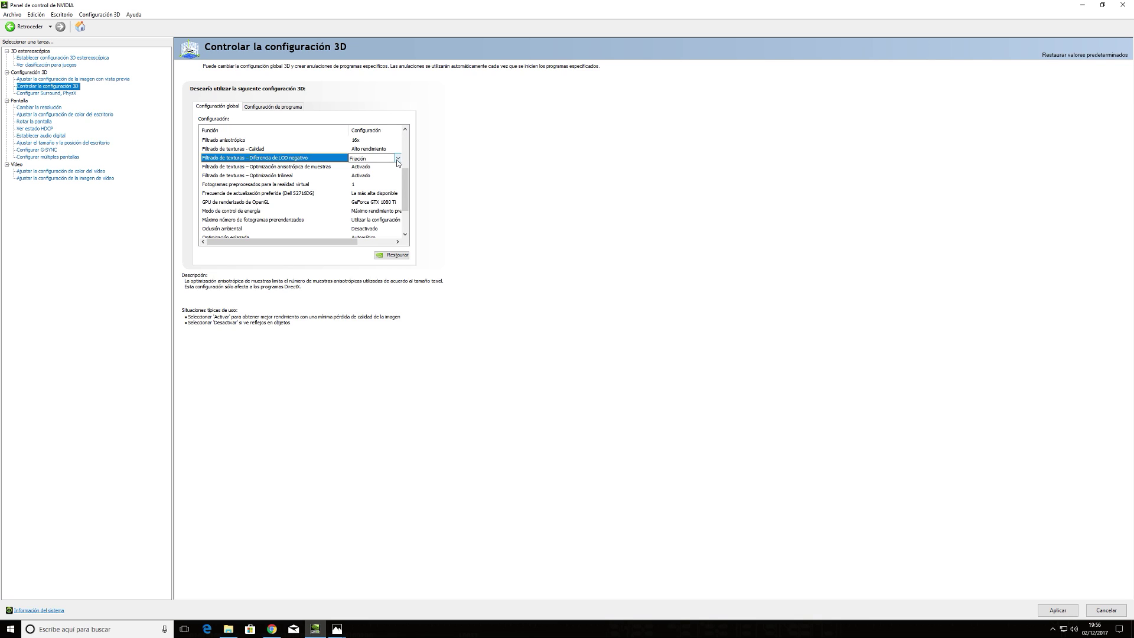
mouse_move(325, 162)
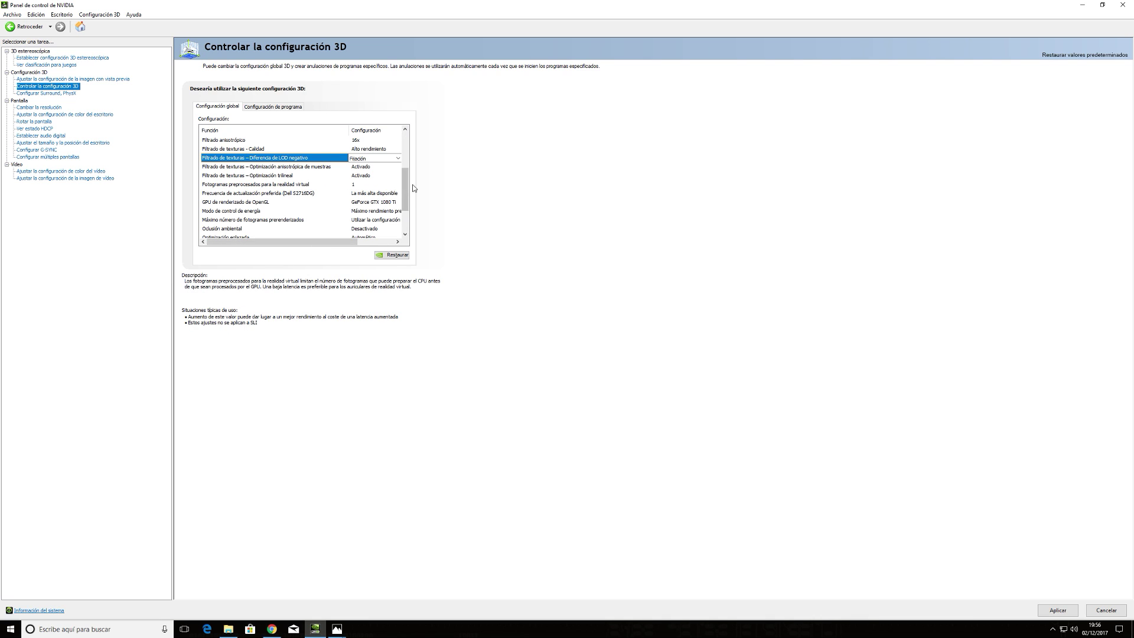
left_click_drag(405, 192, 405, 188)
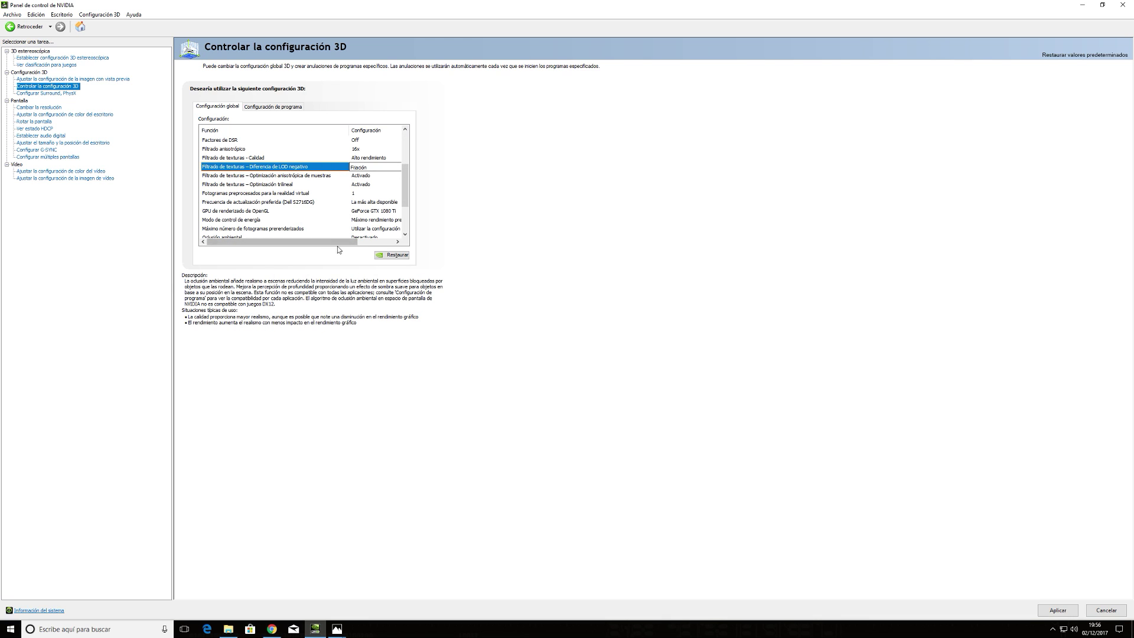
left_click_drag(337, 242, 357, 242)
left_click(399, 169)
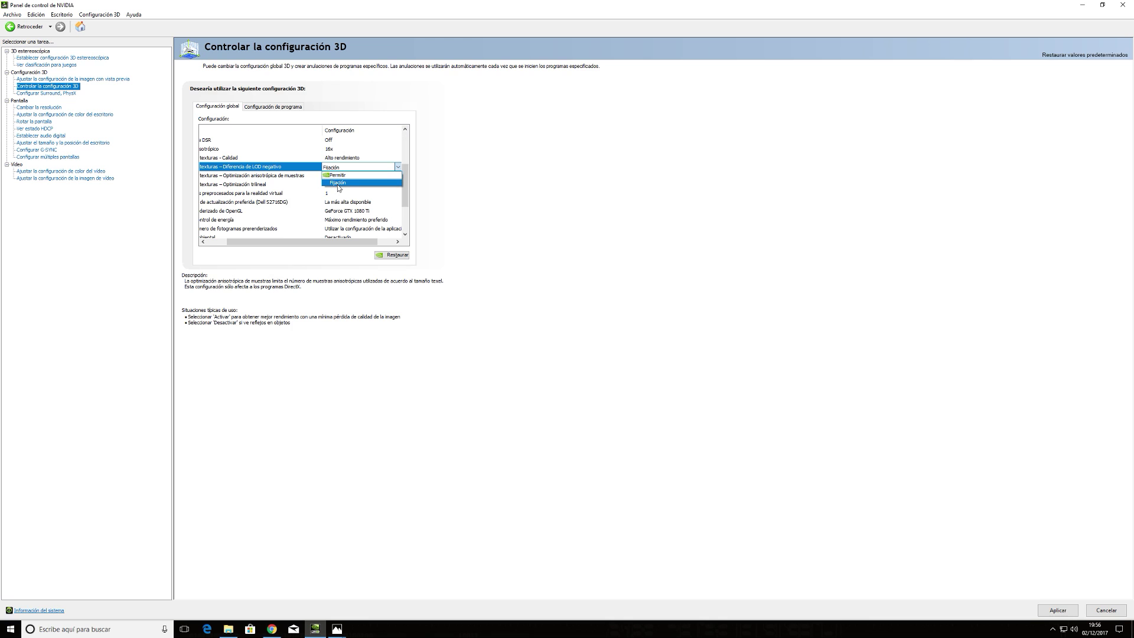
left_click(338, 183)
left_click_drag(310, 242, 274, 242)
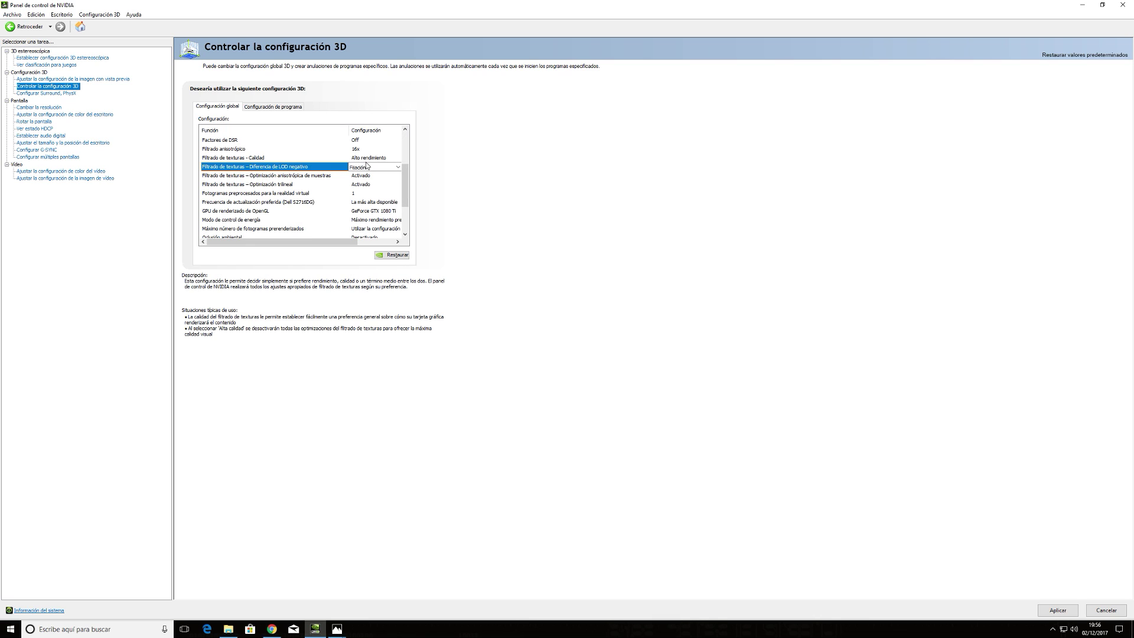
Look at the Filtrado de texturas settings Optimización anisotrópica de muestras and Optimización trilineal
left_click(305, 179)
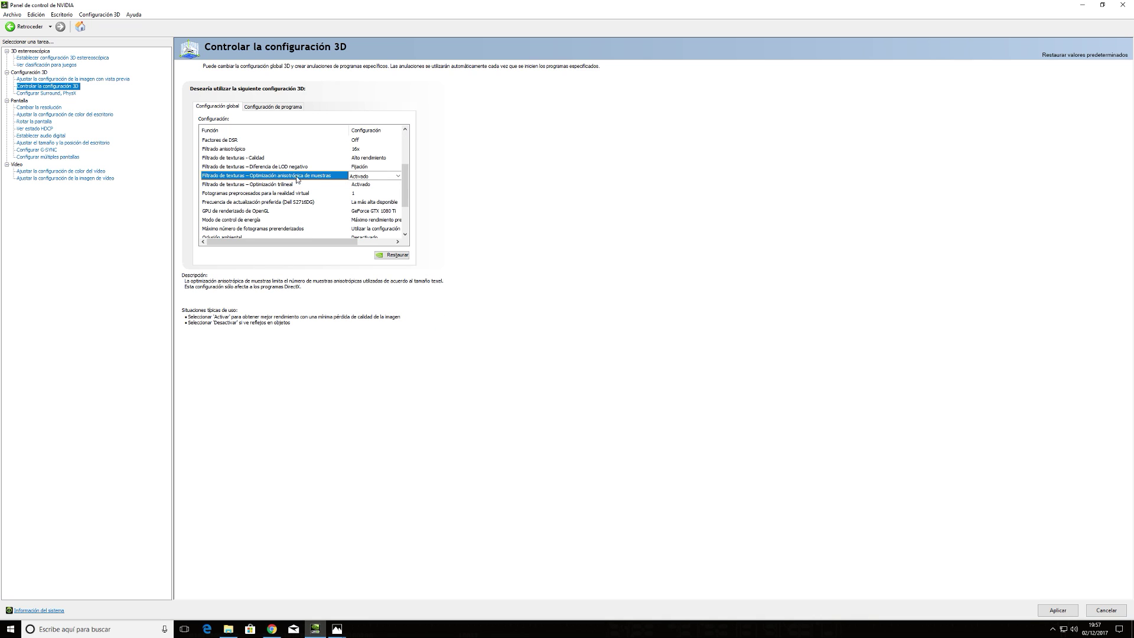
left_click(287, 187)
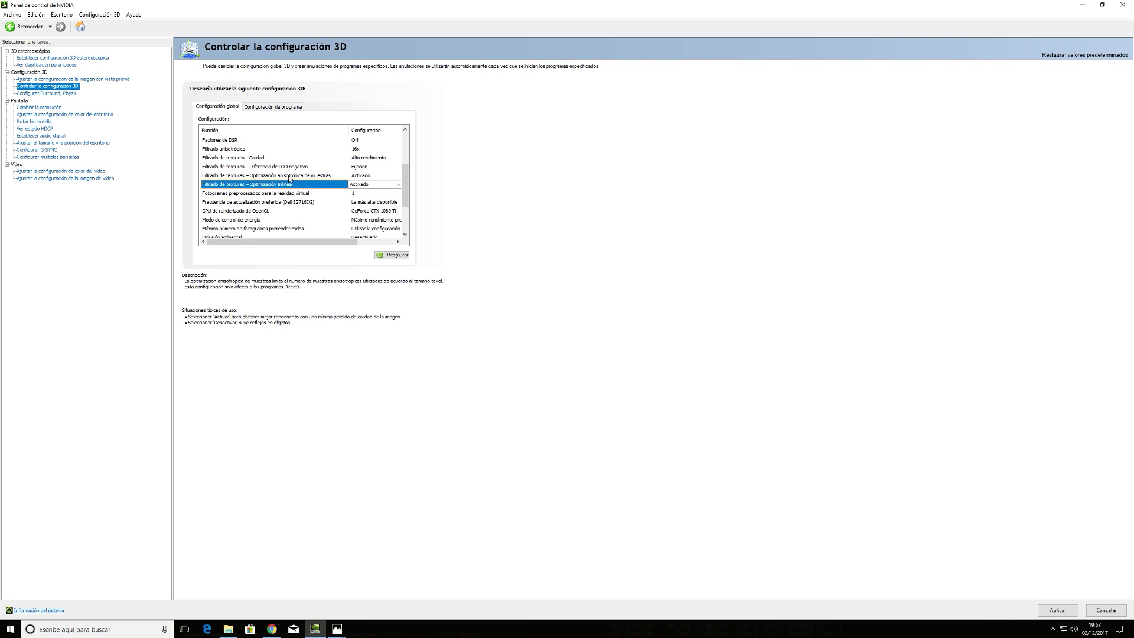
Set Filtrado de texturas – Optimización anisotrópica de muestras to Desactivado
key("Up")
left_click(290, 186)
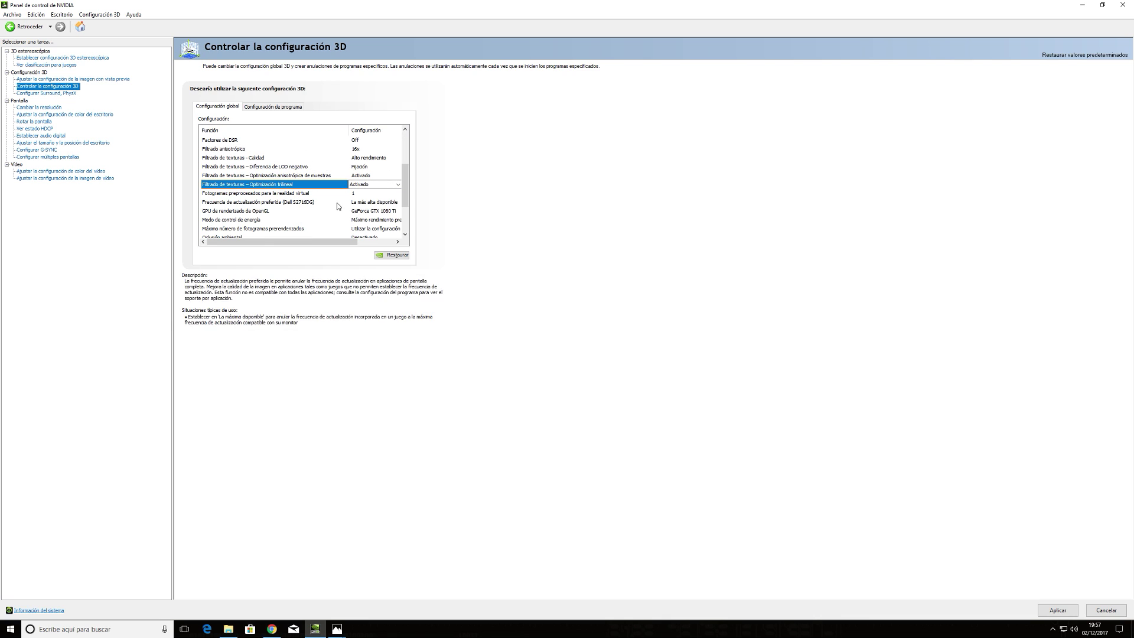
left_click(334, 175)
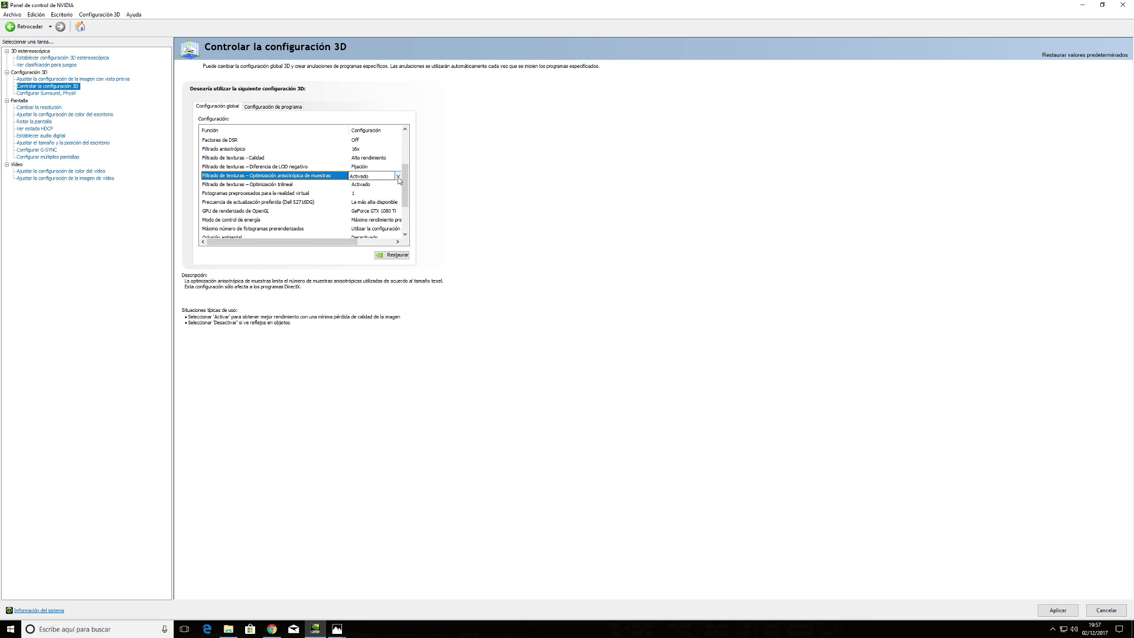
left_click(398, 176)
left_click(387, 187)
scroll(389, 189, "up", 3)
scroll(389, 189, "down", 1)
left_click(389, 186)
Set Filtrado de texturas – Optimización trilineal to Desactivado
left_click_drag(403, 168, 408, 193)
left_click(367, 194)
left_click(367, 193)
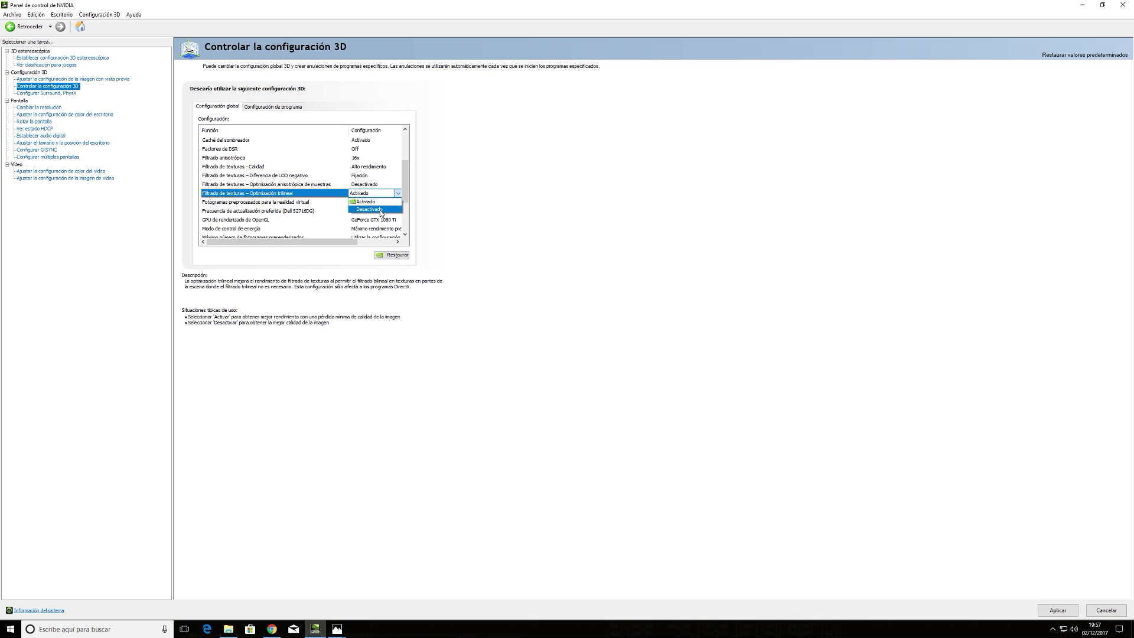
left_click(378, 210)
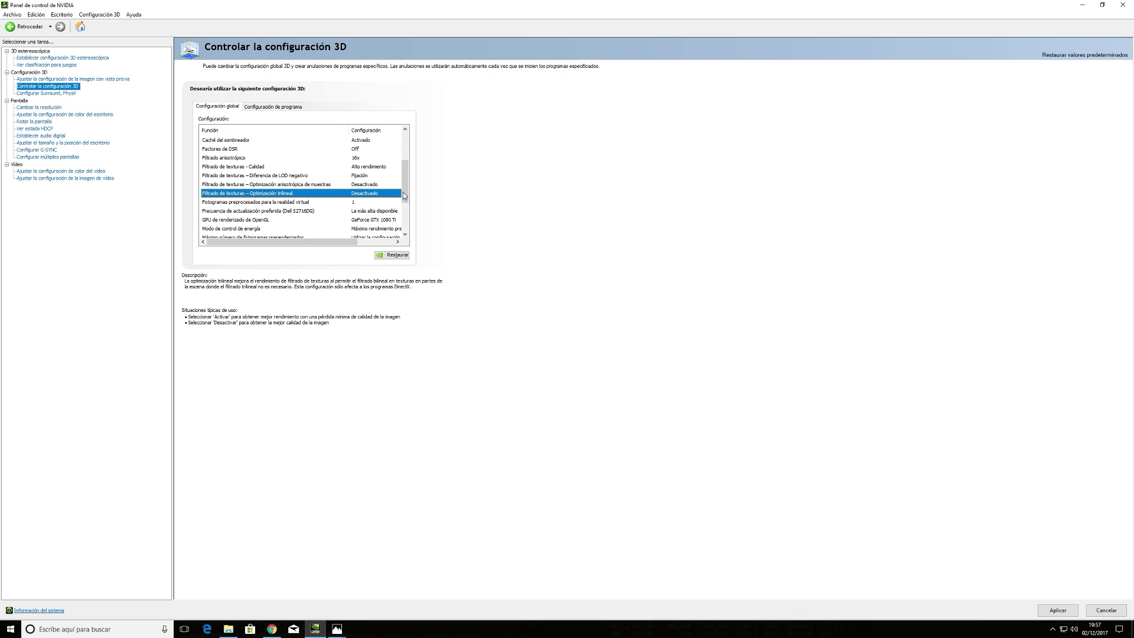
scroll(404, 194, "up", 2)
scroll(405, 193, "down", 3)
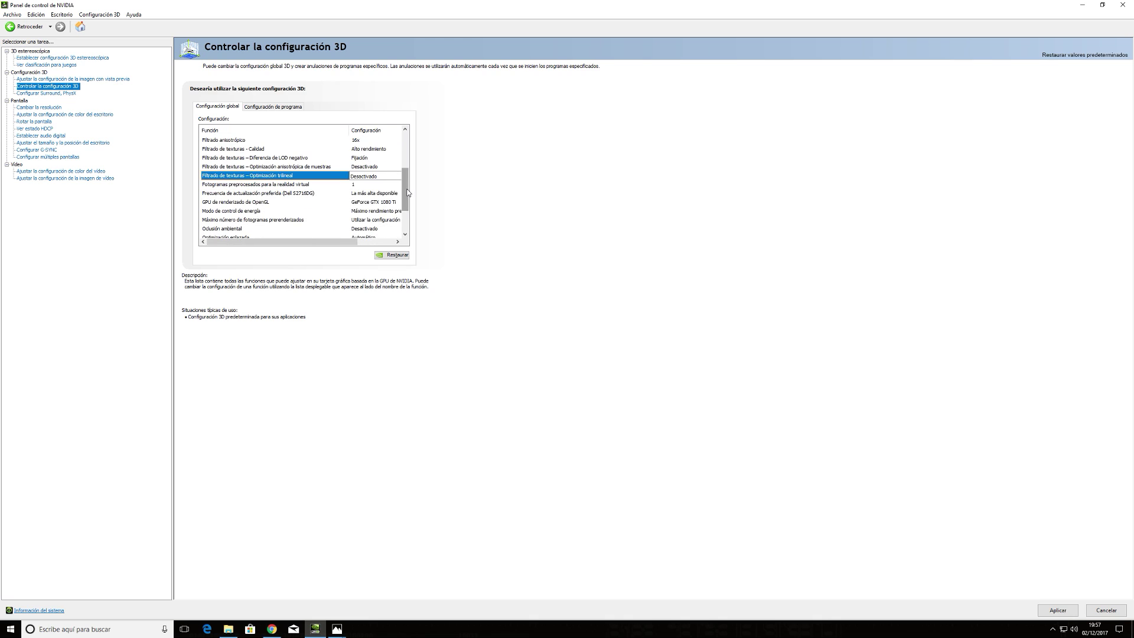
scroll(406, 190, "up", 1)
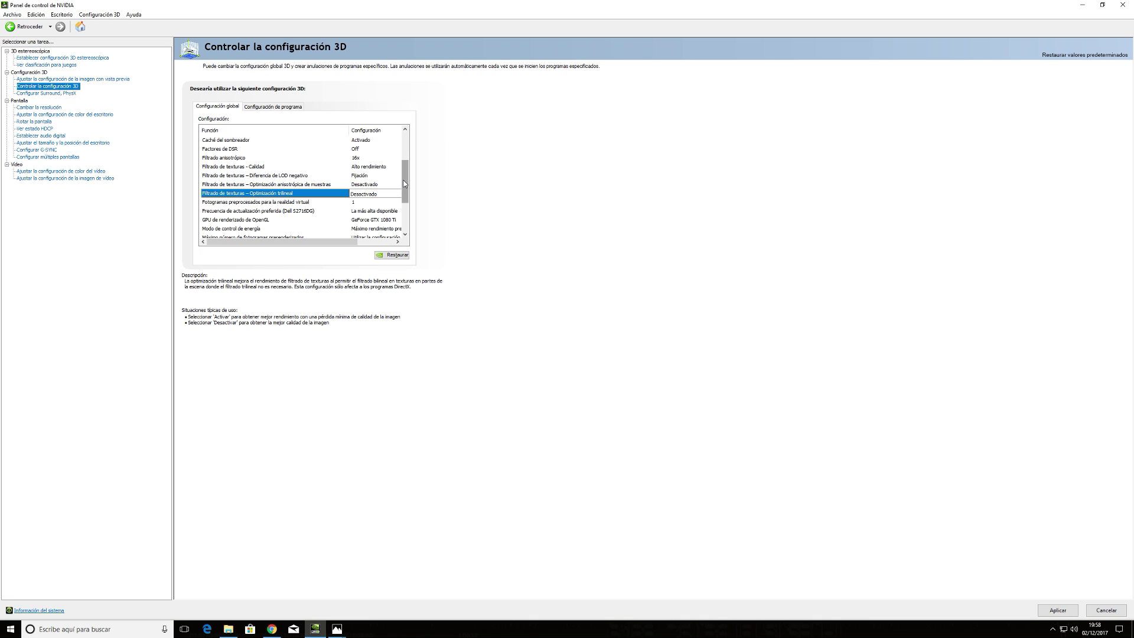
mouse_move(405, 184)
left_mouse_down()
mouse_move(404, 163)
mouse_move(406, 187)
left_mouse_up()
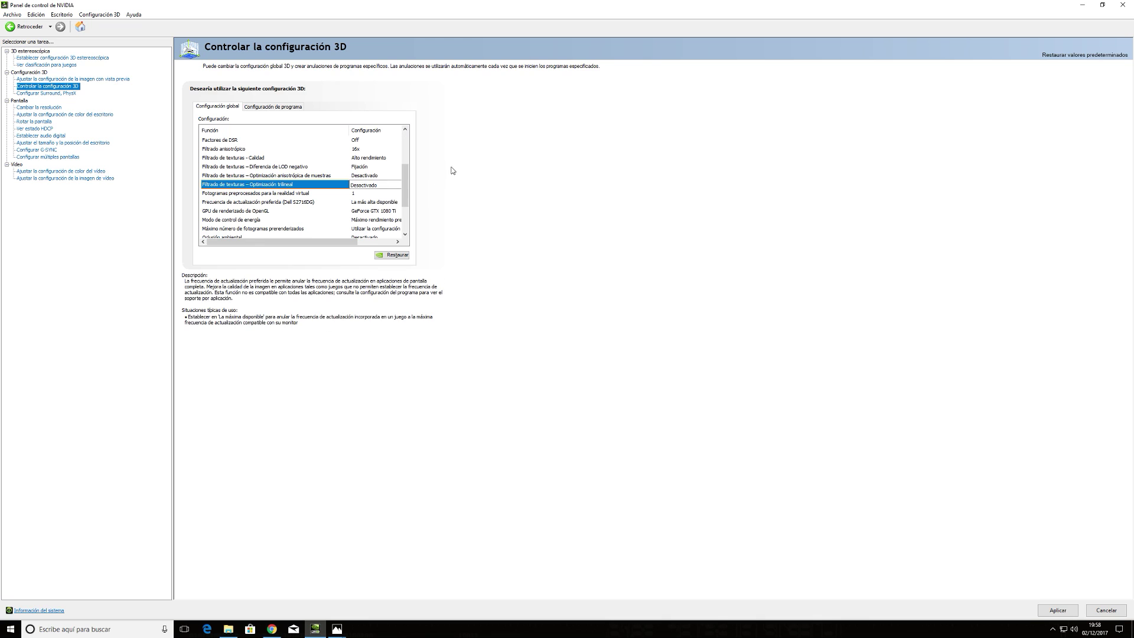
left_click_drag(408, 176, 405, 185)
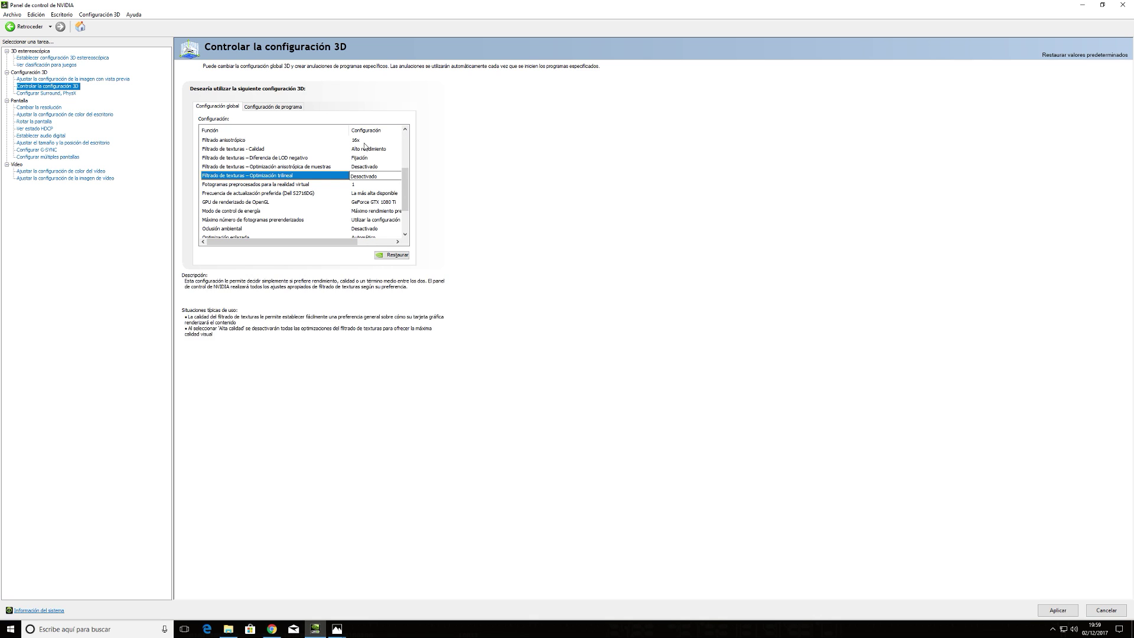
Review the available values of Fotogramas preprocesados para la realidad virtual without changing the setting
scroll(372, 161, "down", 1)
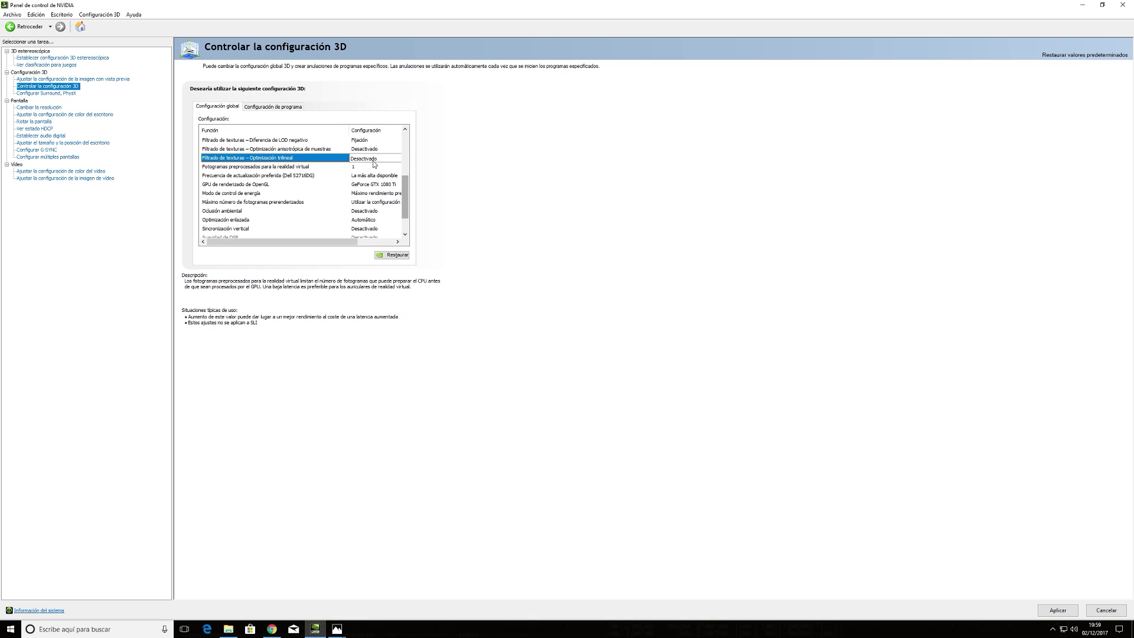
left_click(268, 167)
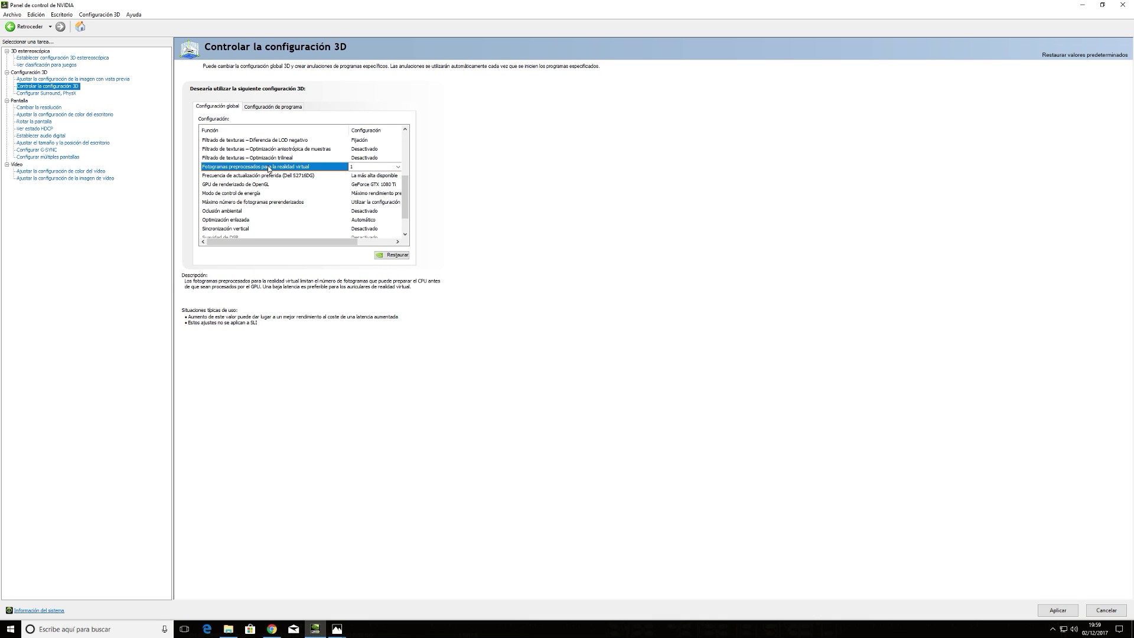
left_click(398, 168)
left_click(398, 167)
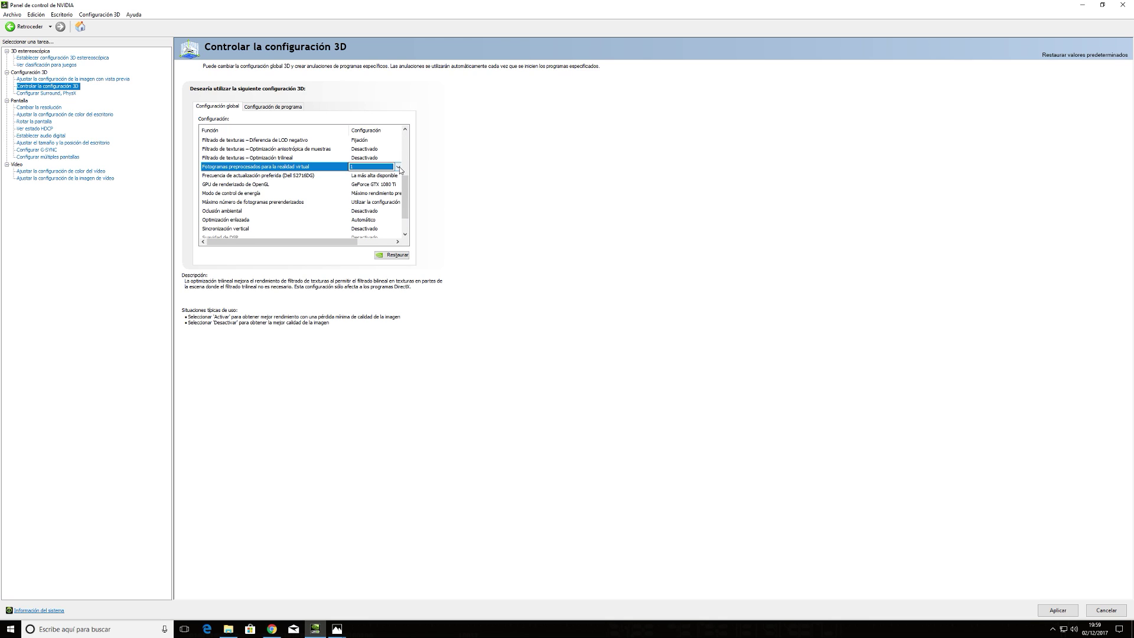
left_click(398, 168)
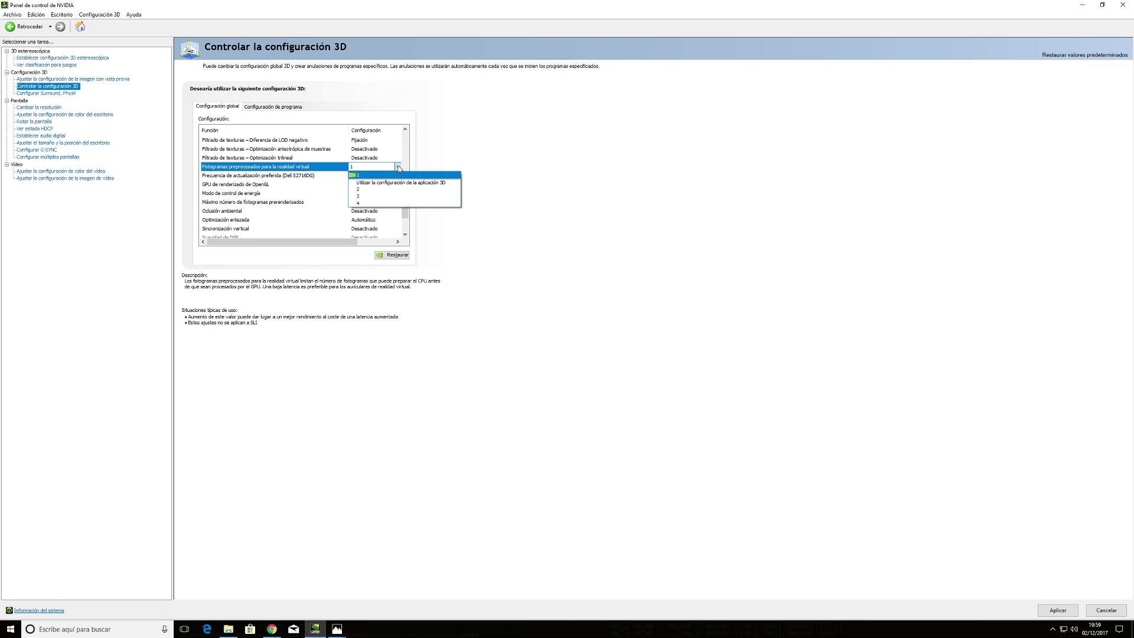
left_click(398, 168)
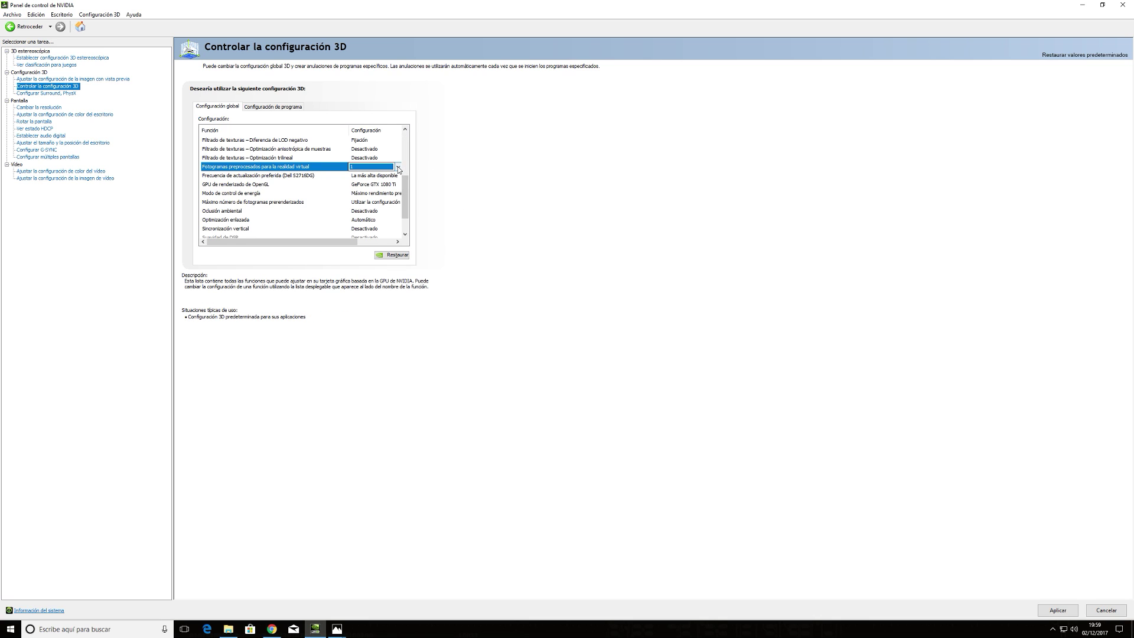
left_click(398, 168)
left_click(399, 168)
Check the full value chosen for Frecuencia de actualización preferida of the Dell monitor
left_click(298, 176)
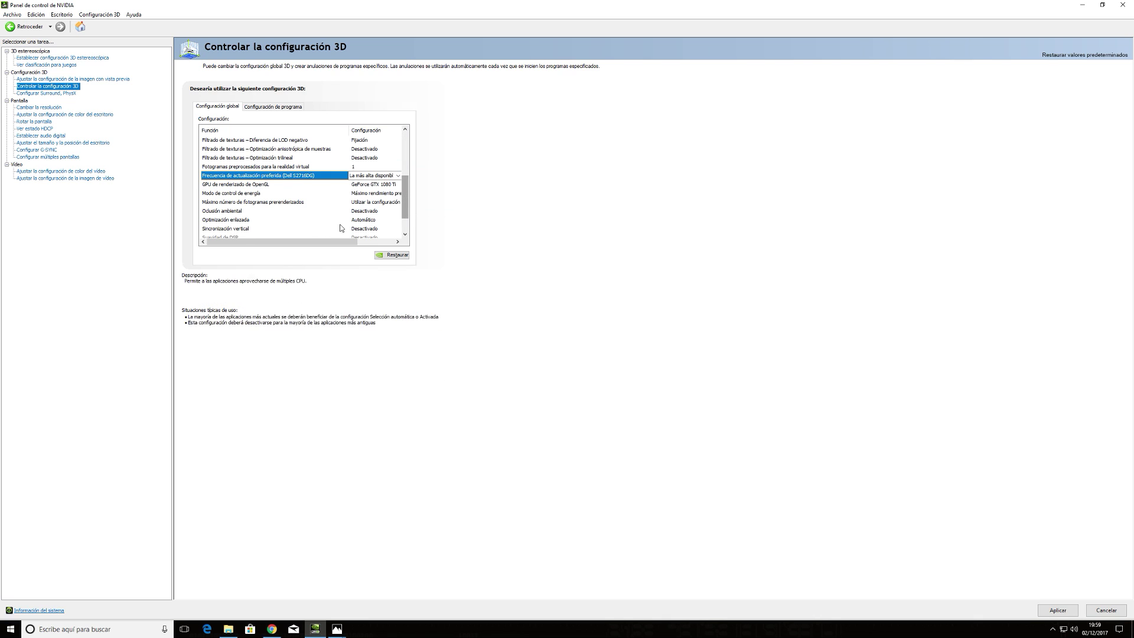
left_click(399, 175)
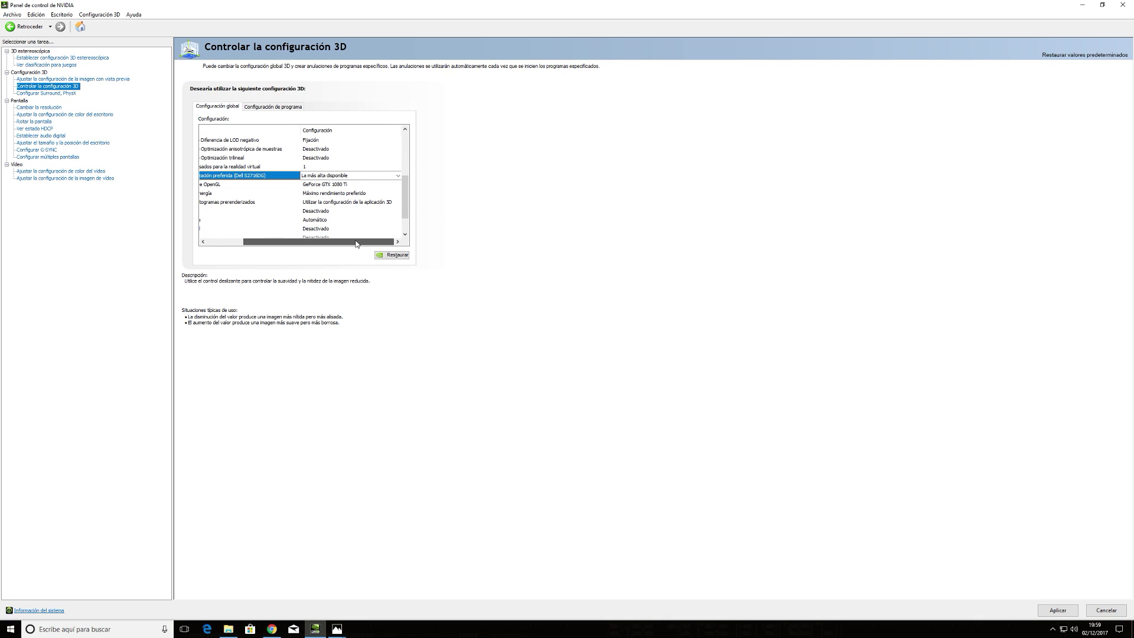
left_click(399, 176)
left_click(400, 176)
left_click_drag(352, 248, 303, 248)
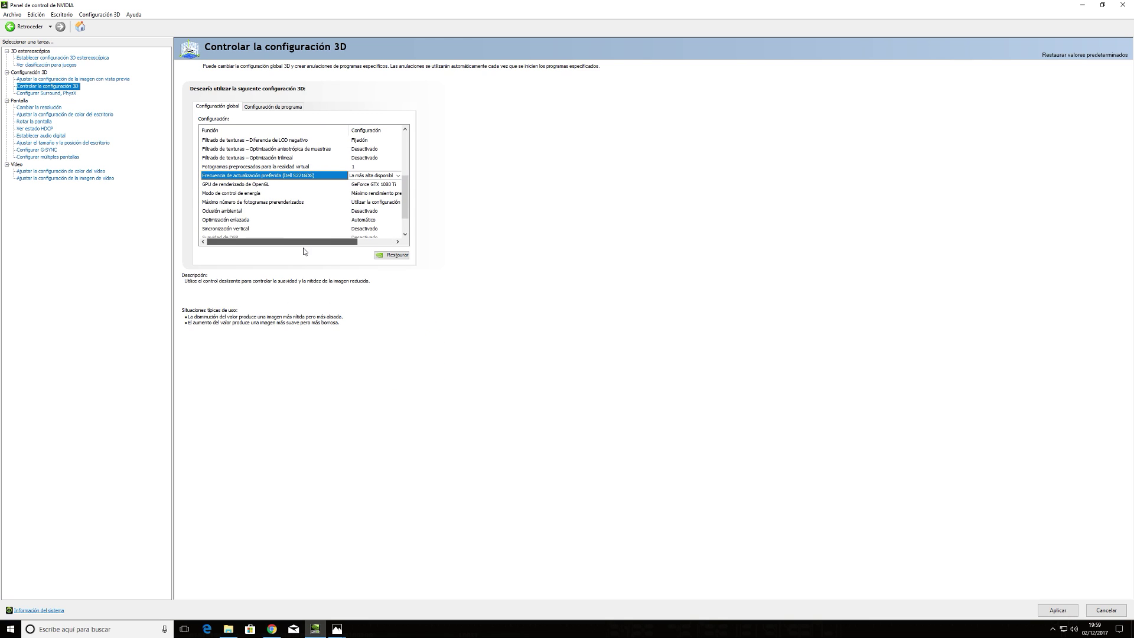
Choose GeForce GTX 1080 Ti as the GPU de renderizado de OpenGL
left_click(244, 185)
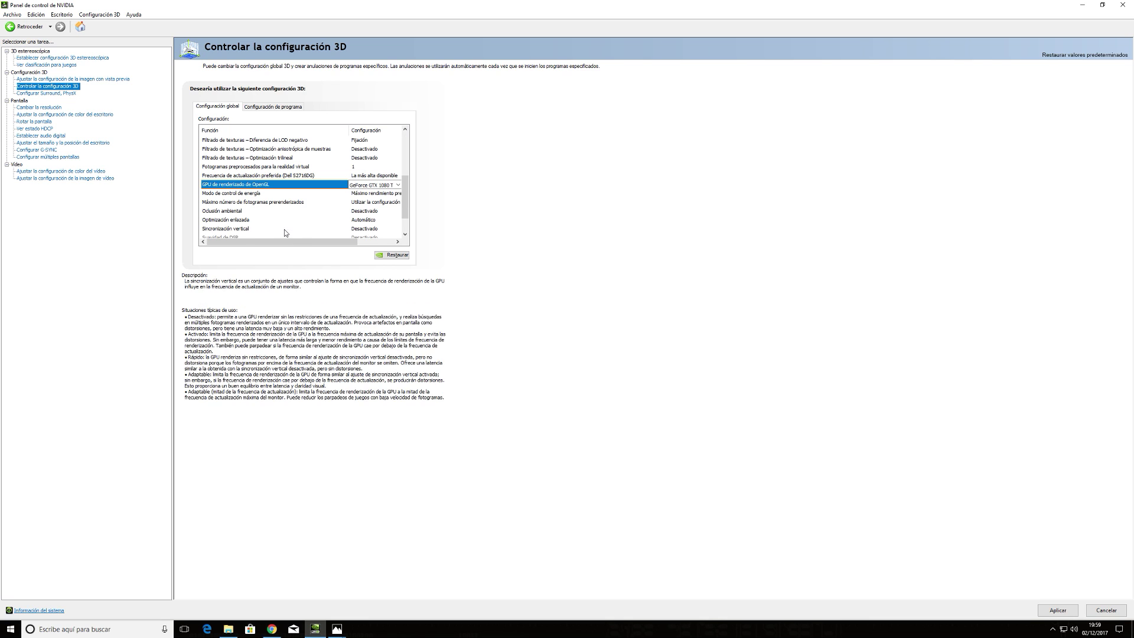
left_click_drag(296, 242, 332, 242)
left_click(378, 185)
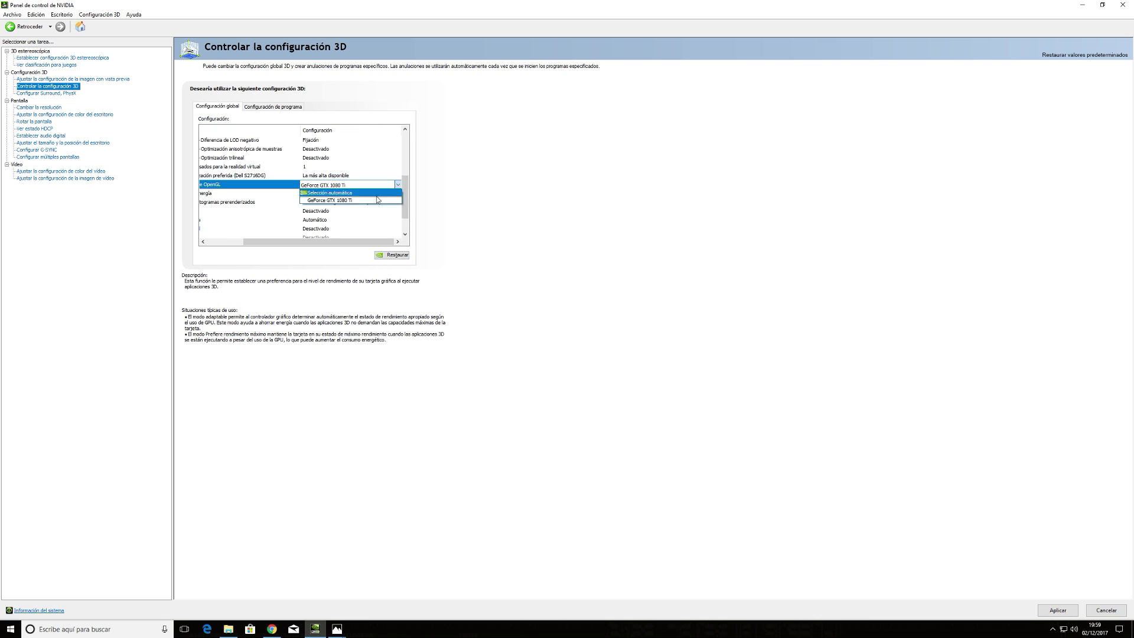
left_click(345, 201)
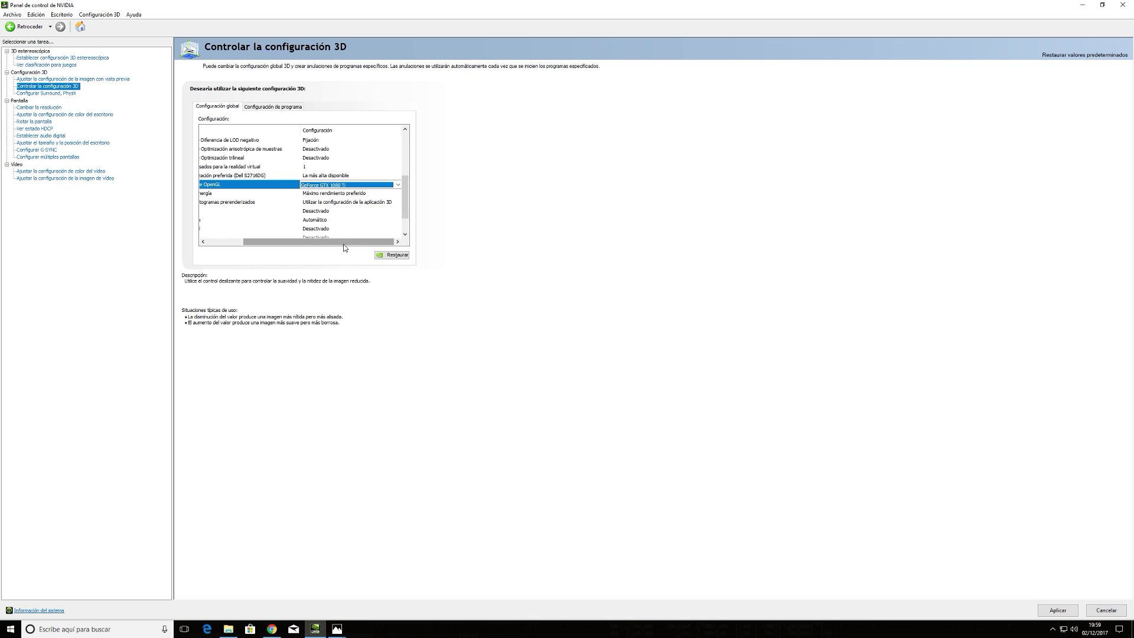
left_click_drag(340, 242, 304, 242)
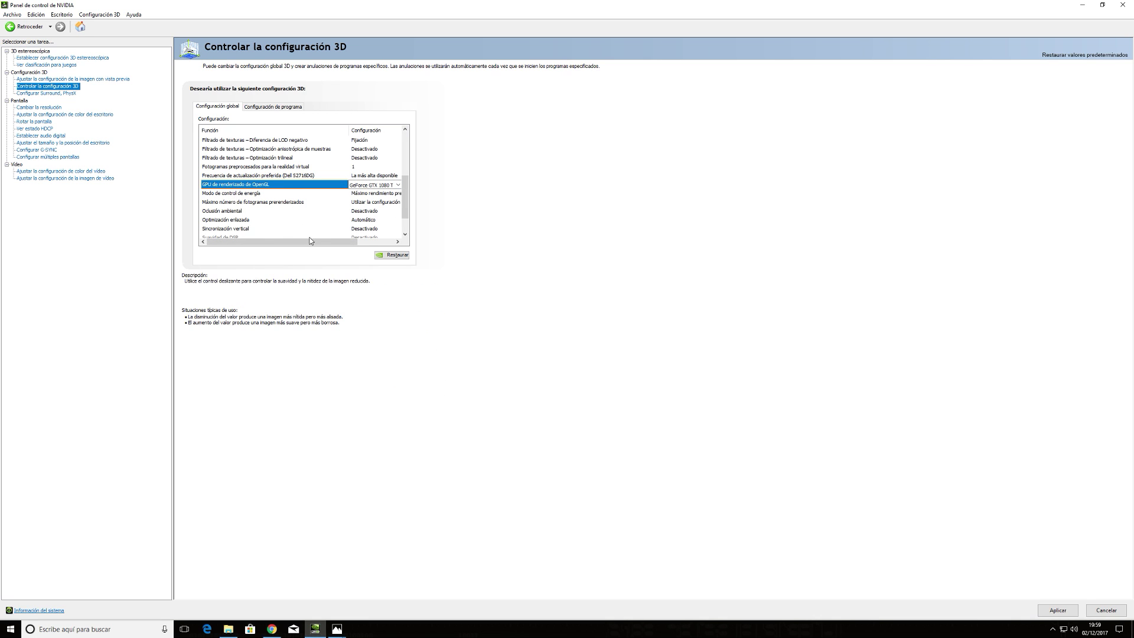
Review the options of Modo de control de energía and choose Máximo rendimiento preferido
left_click_drag(313, 241, 349, 242)
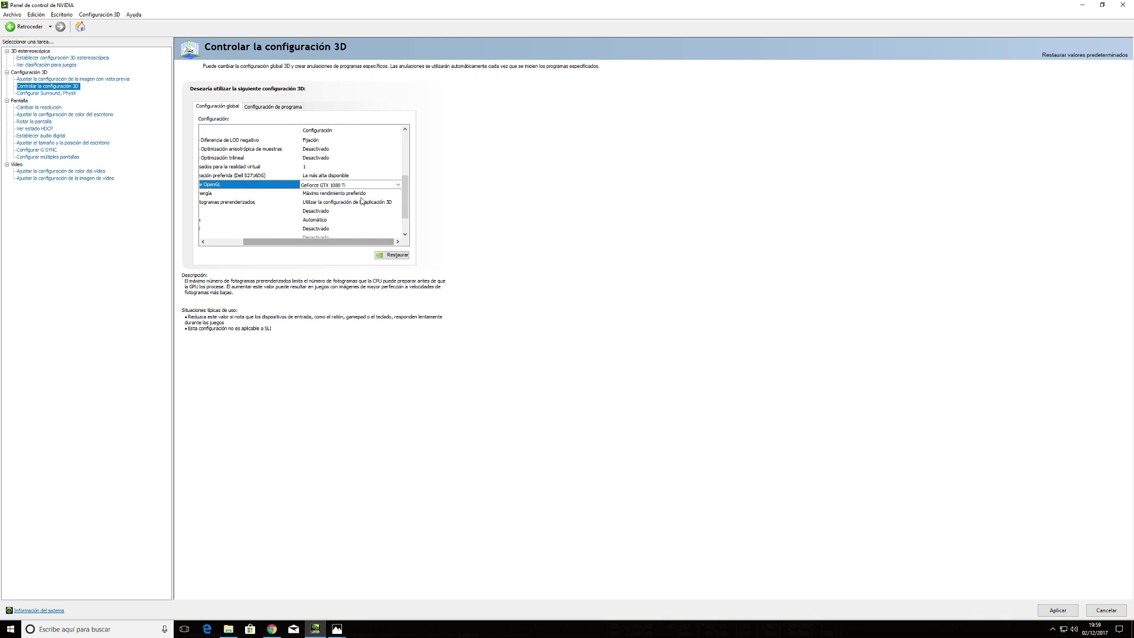
left_click(354, 193)
left_click(399, 193)
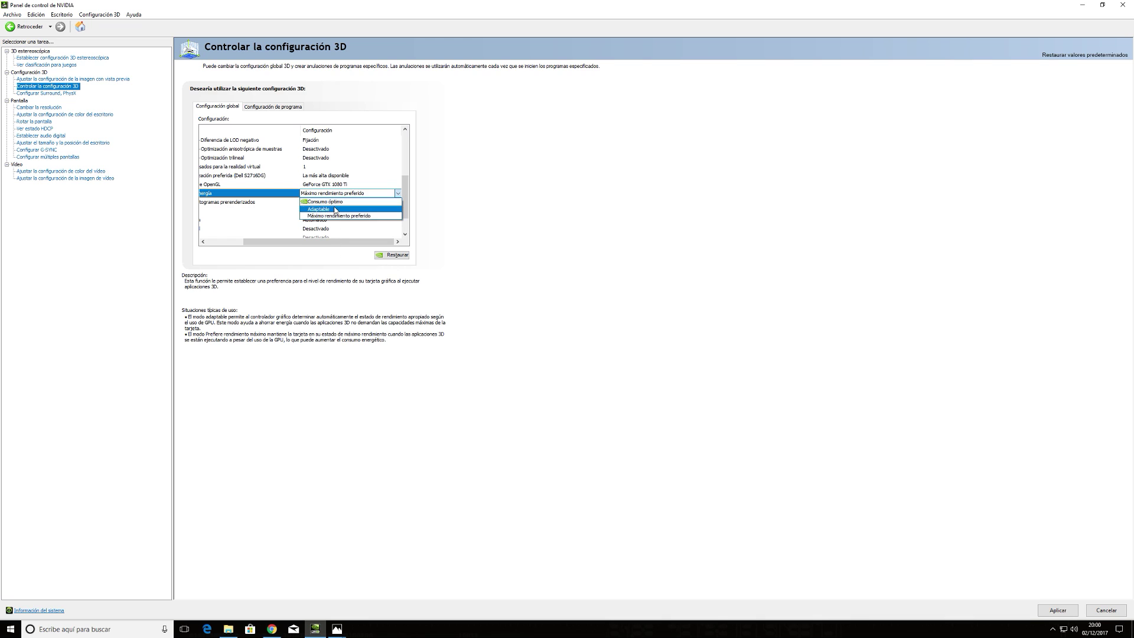
left_click(296, 245)
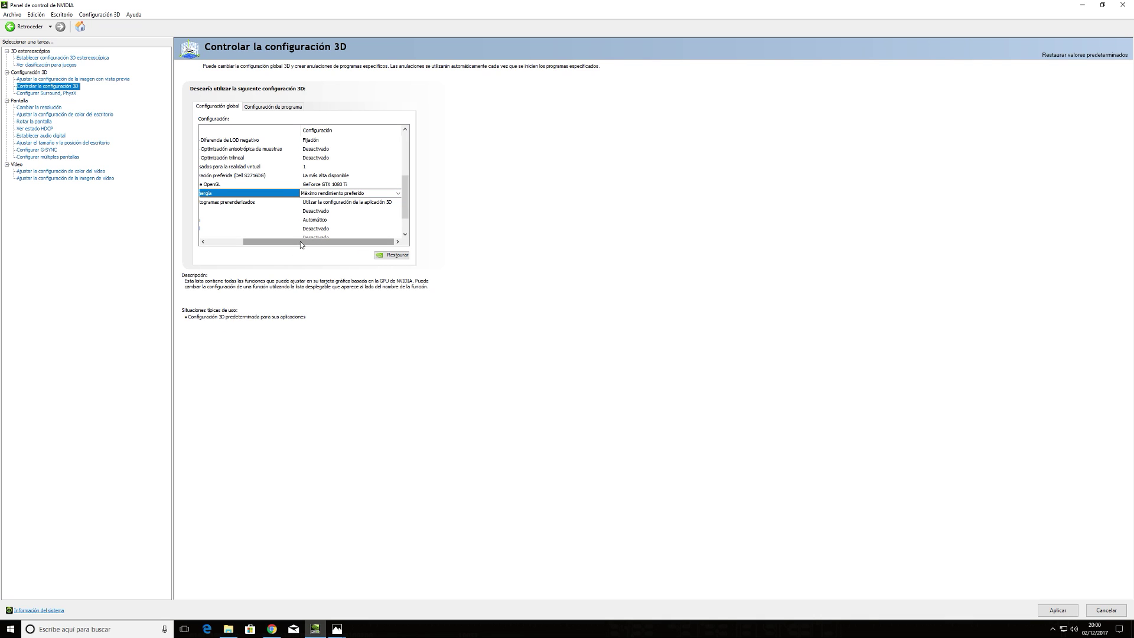
scroll(298, 244, "left", 3)
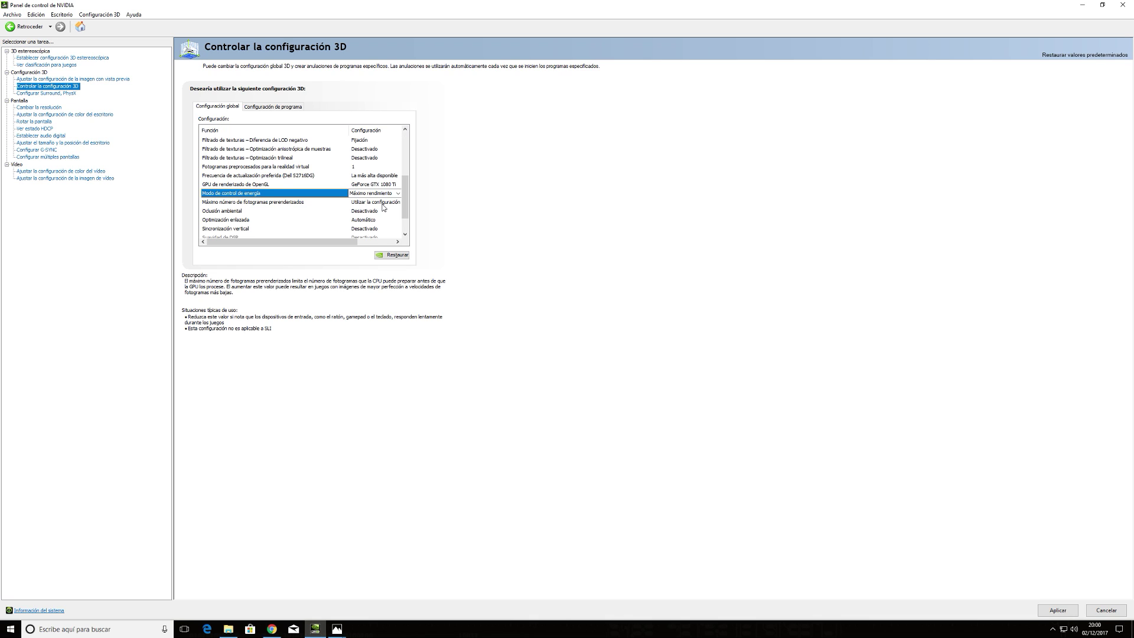
left_click(397, 194)
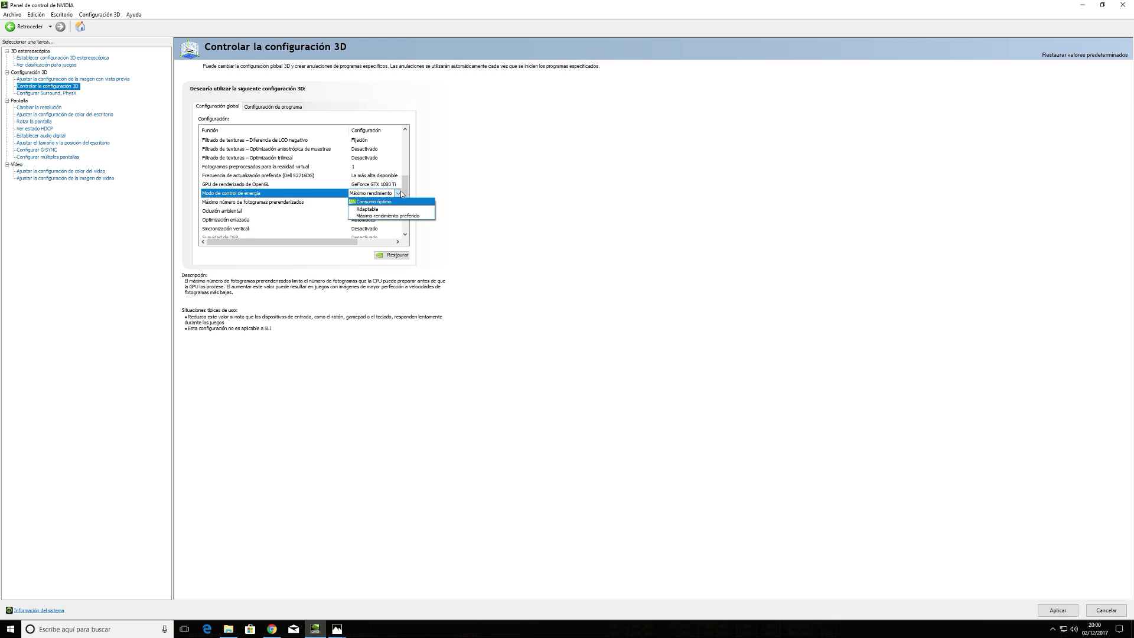
left_click(393, 217)
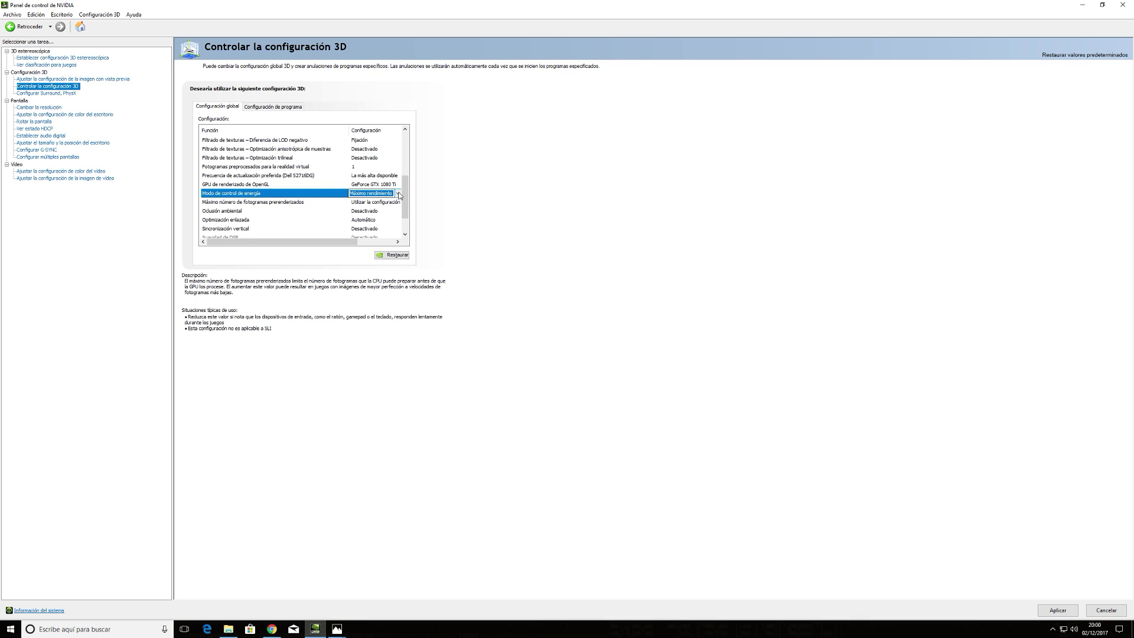
left_click(399, 194)
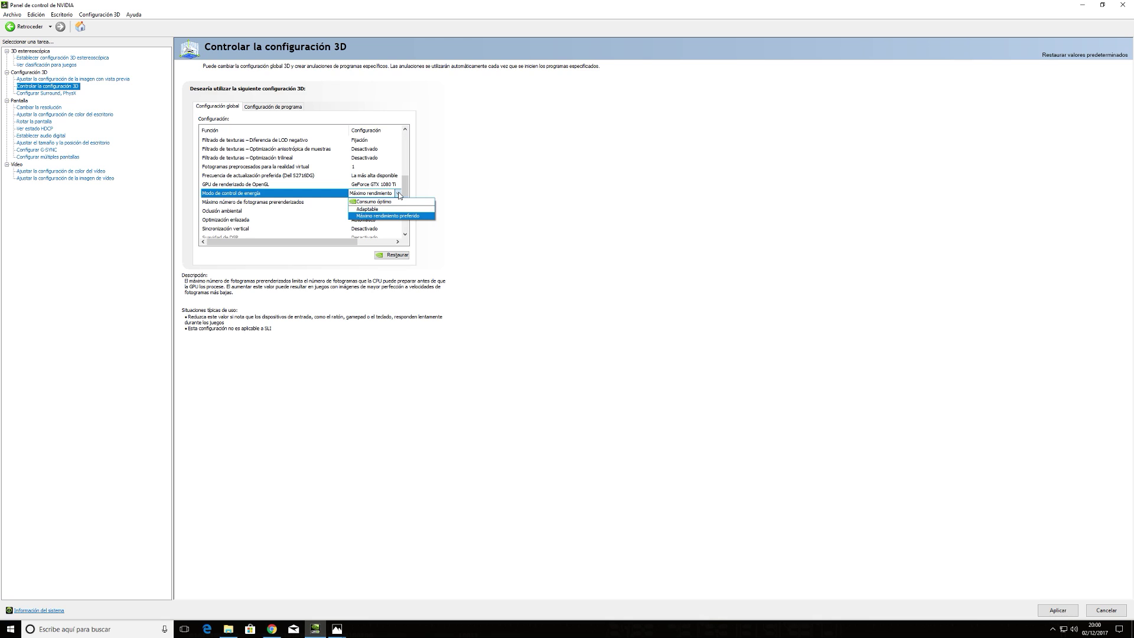
left_click(399, 194)
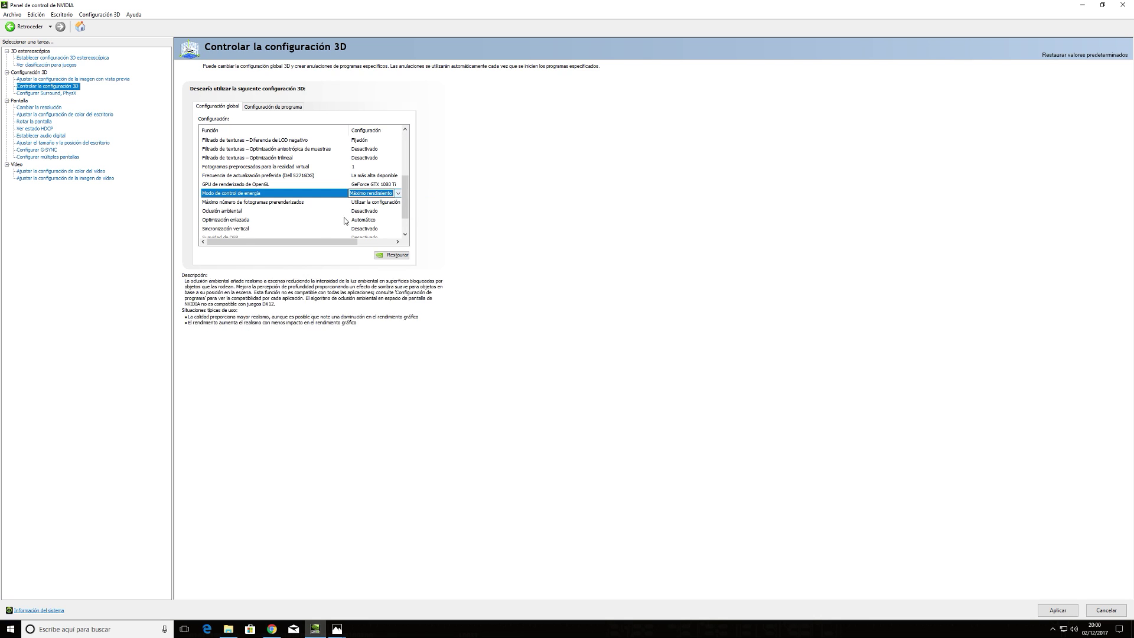
Set Máximo número de fotogramas prerenderizados to 1
left_click(276, 201)
left_click_drag(294, 242, 406, 208)
left_click(399, 203)
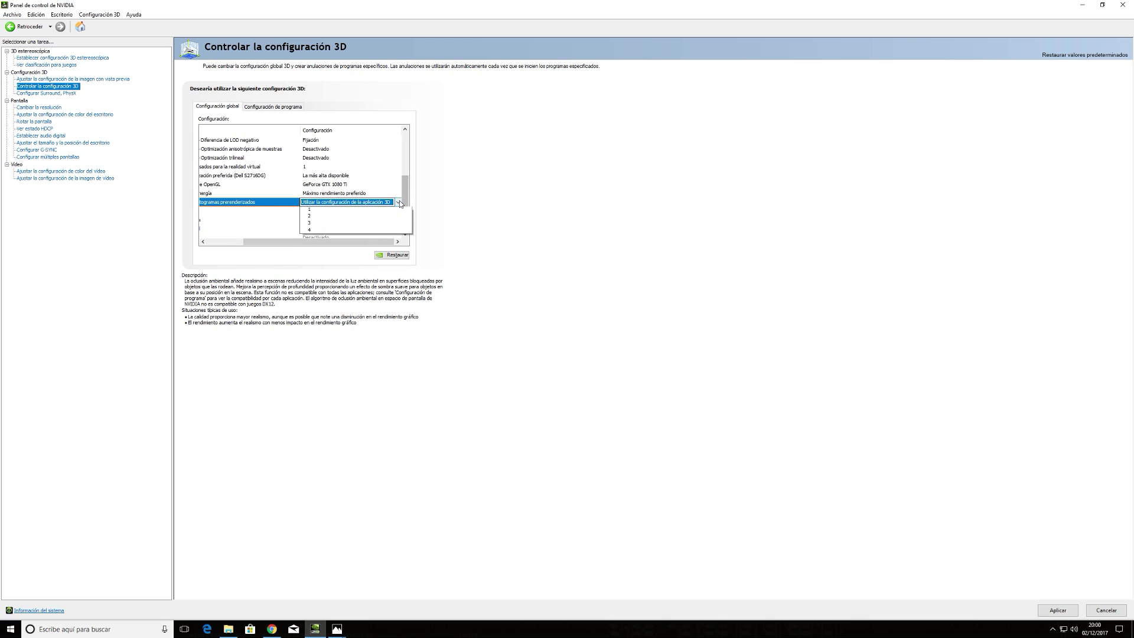
left_click(322, 219)
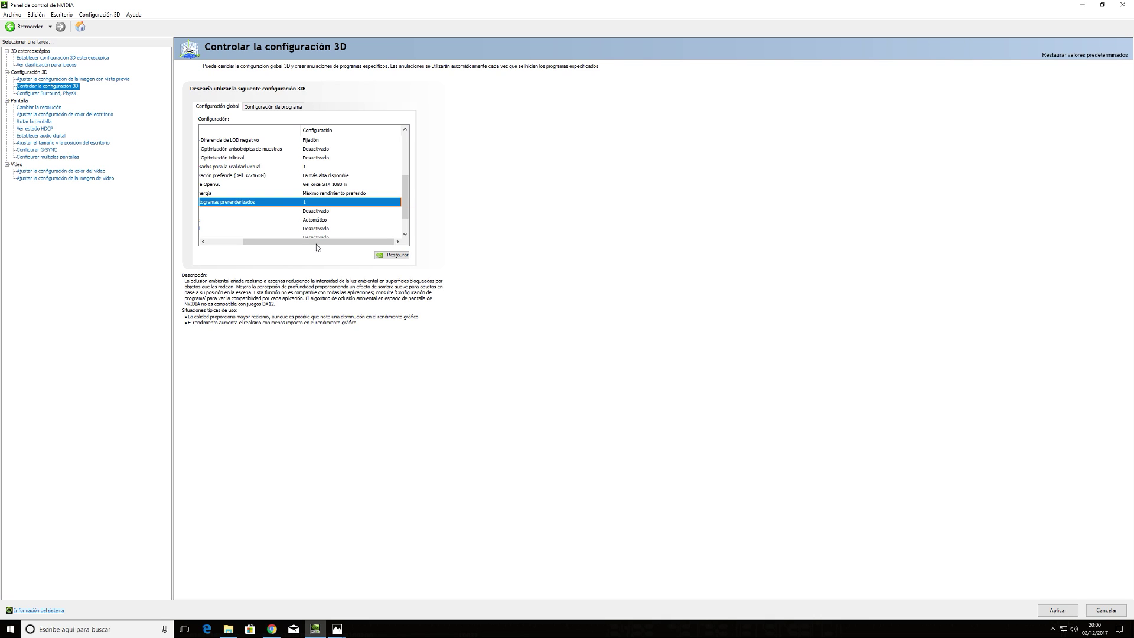
mouse_move(316, 243)
left_mouse_down()
mouse_move(264, 248)
mouse_move(326, 251)
left_mouse_up()
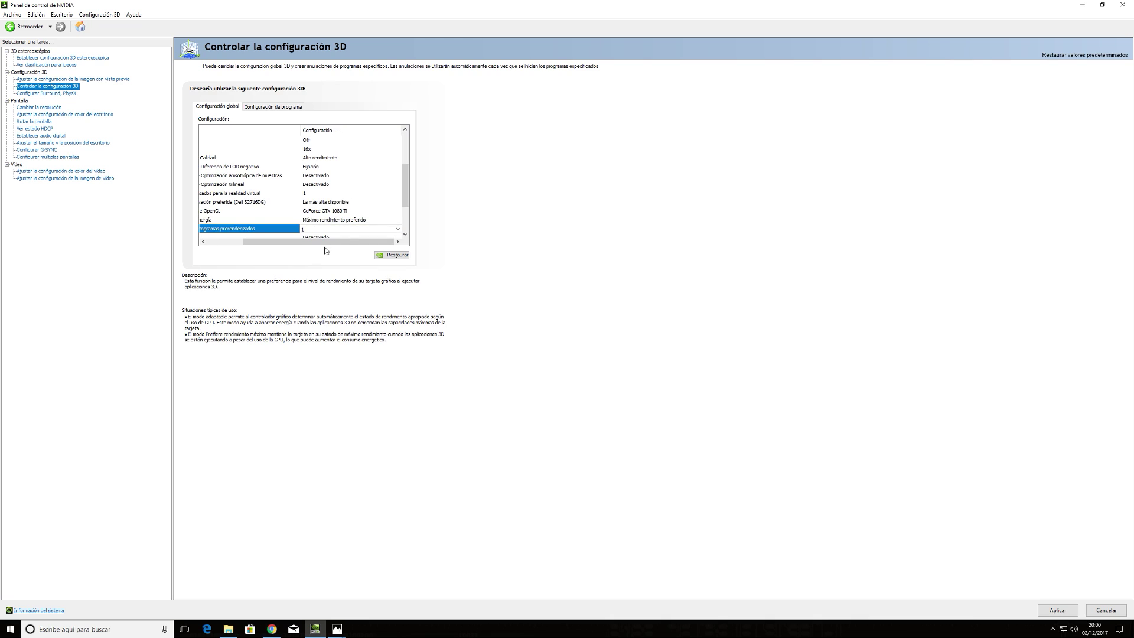
Look through the other options of Máximo número de fotogramas prerenderizados without changing the value
scroll(404, 176, "down", 2)
left_click(396, 176)
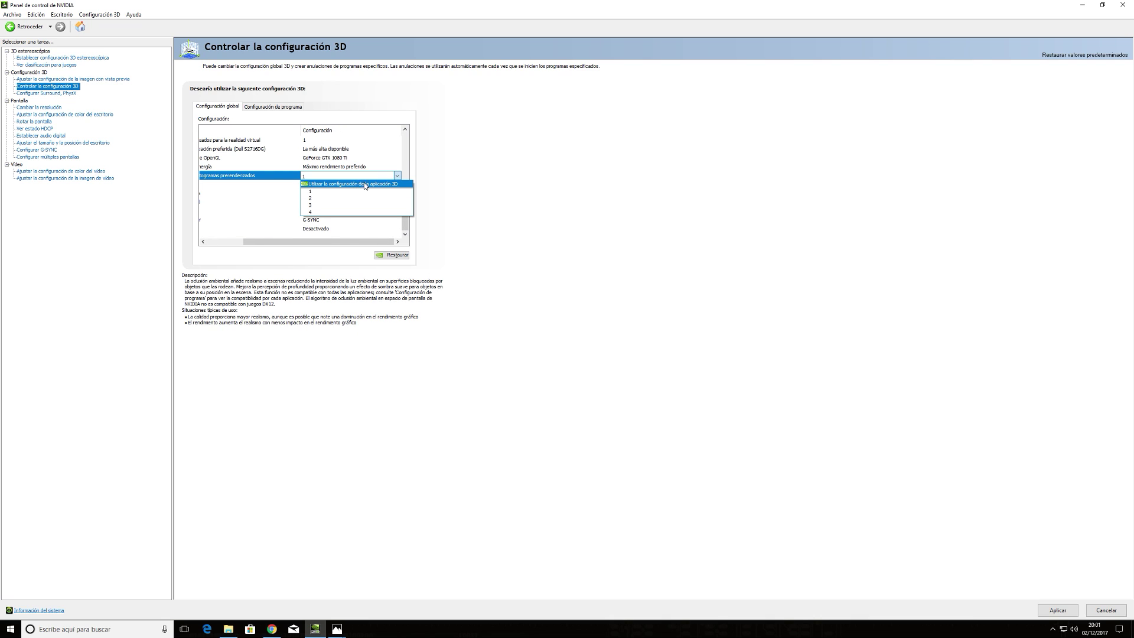
left_click(345, 239)
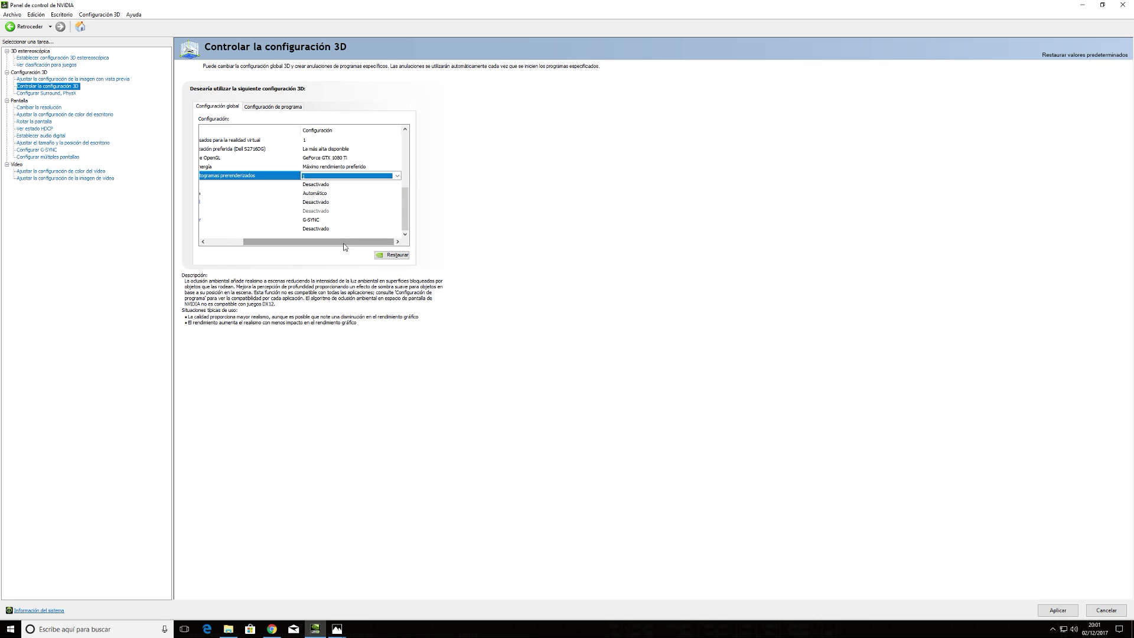
left_click_drag(345, 241, 295, 247)
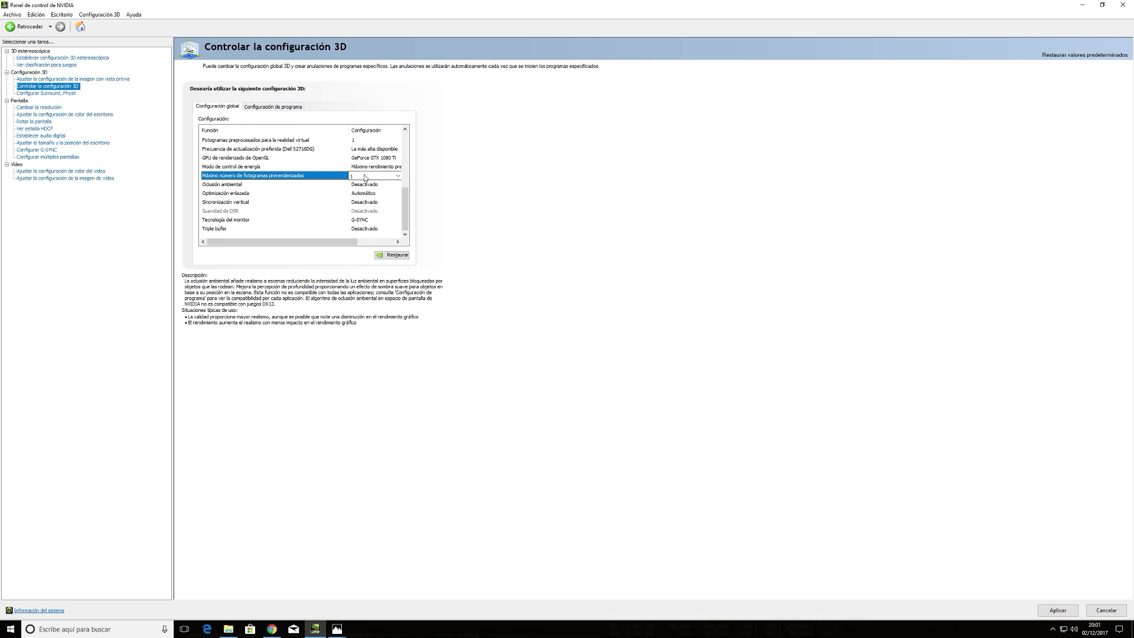
Examine the Battlefield 1 program settings against the global ones, from Antialiasing - FXAA down to the prerendered frames
left_click(275, 107)
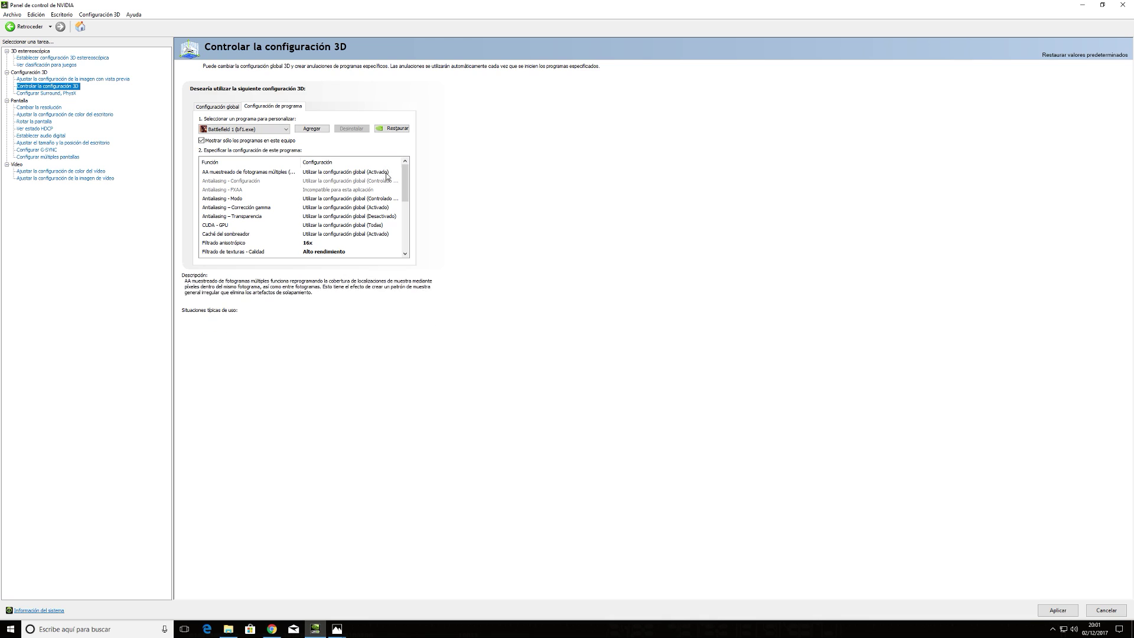
left_click(226, 192)
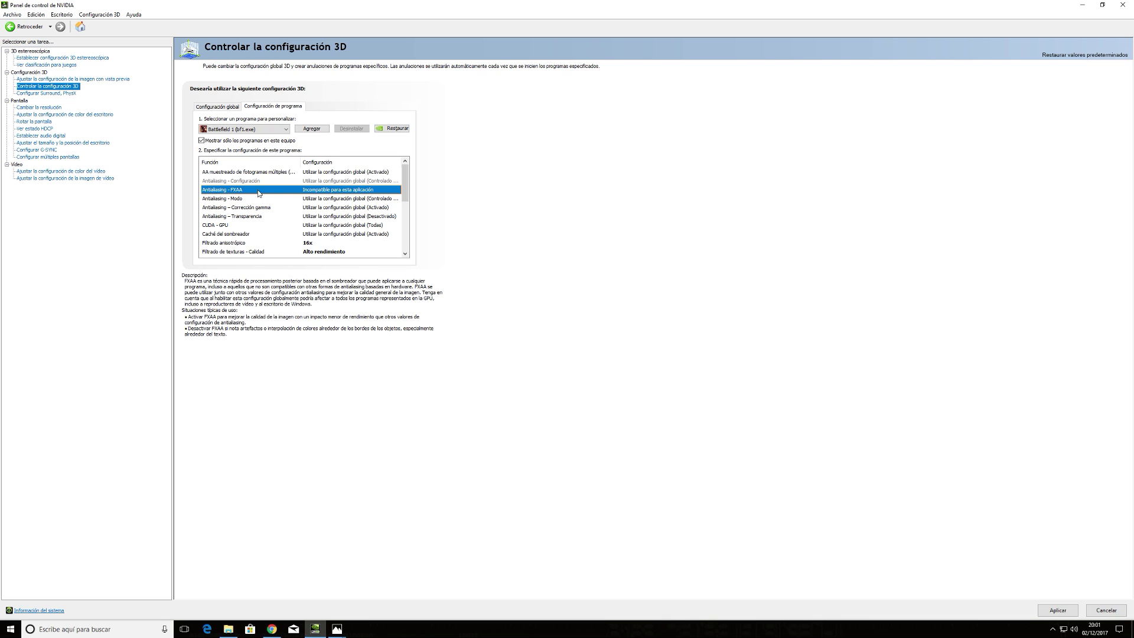
left_click(224, 107)
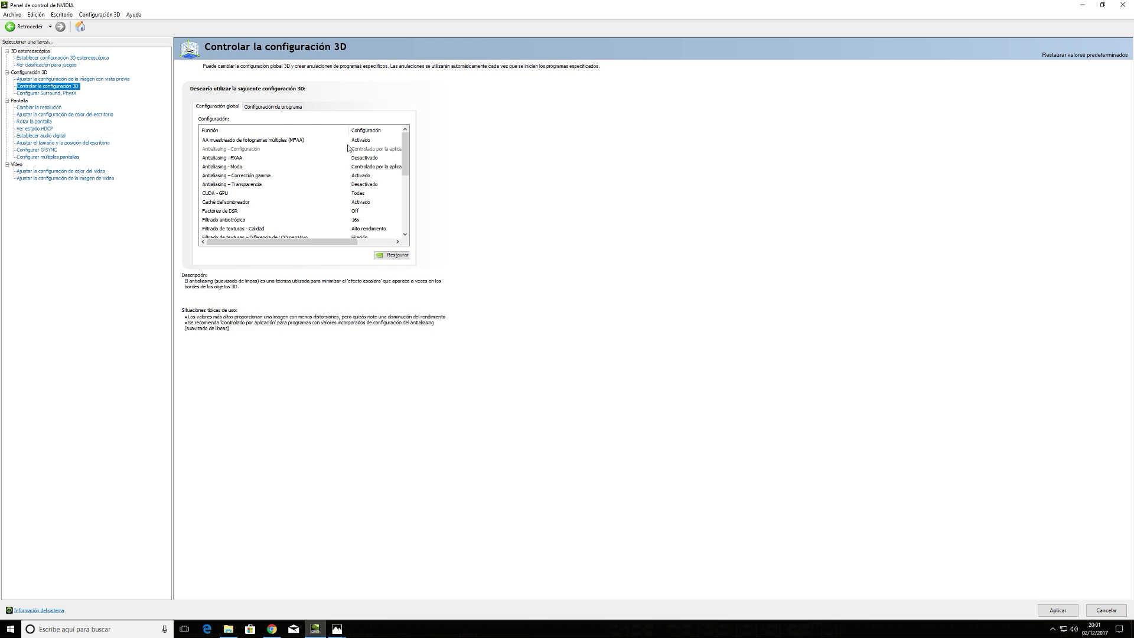
left_click(279, 108)
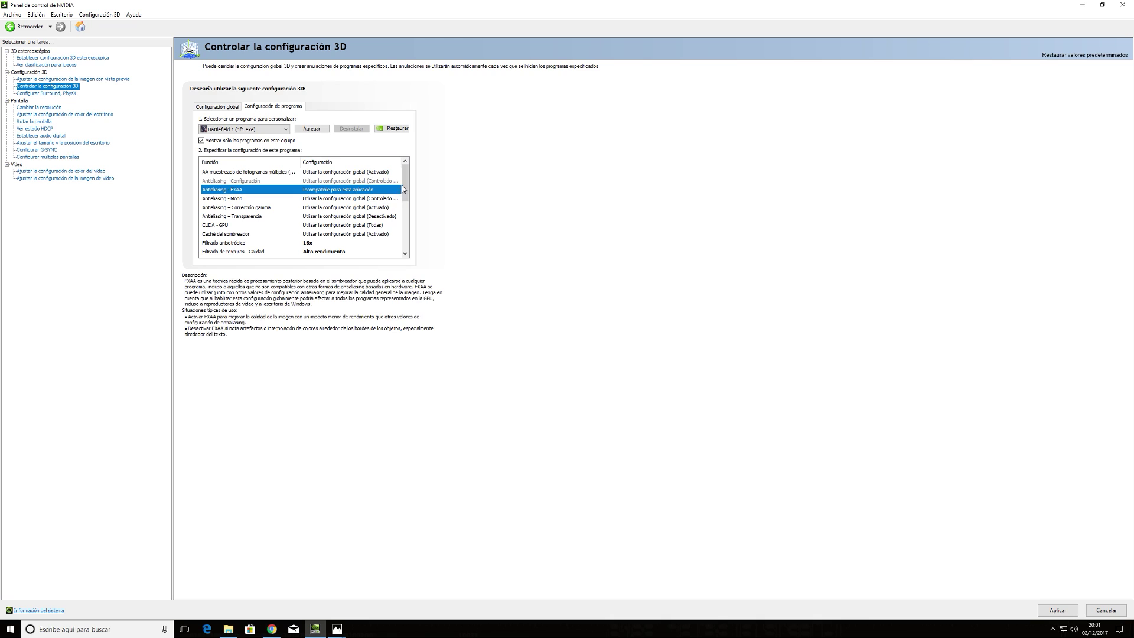
left_click_drag(407, 180, 406, 198)
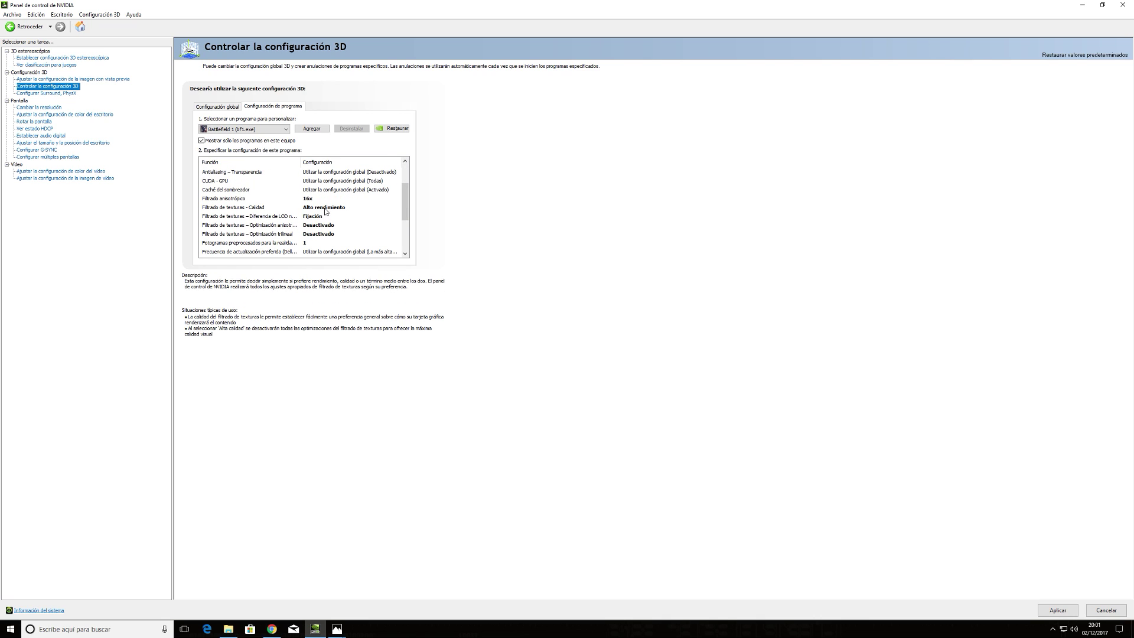
left_click_drag(405, 205, 405, 211)
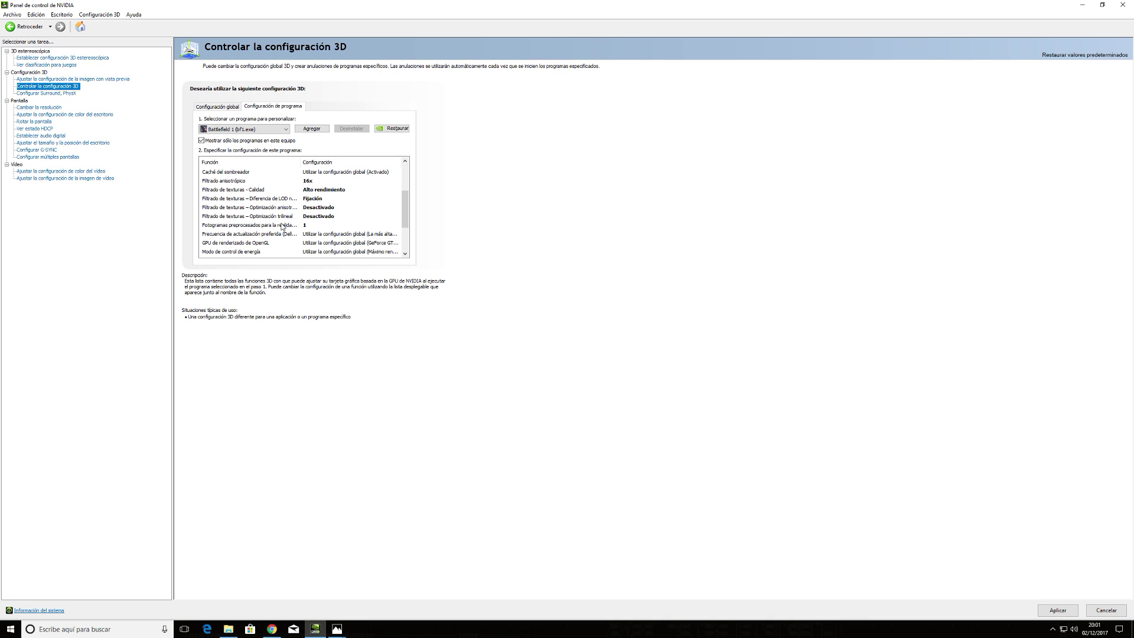
left_click_drag(301, 164, 317, 164)
left_click_drag(405, 196, 406, 212)
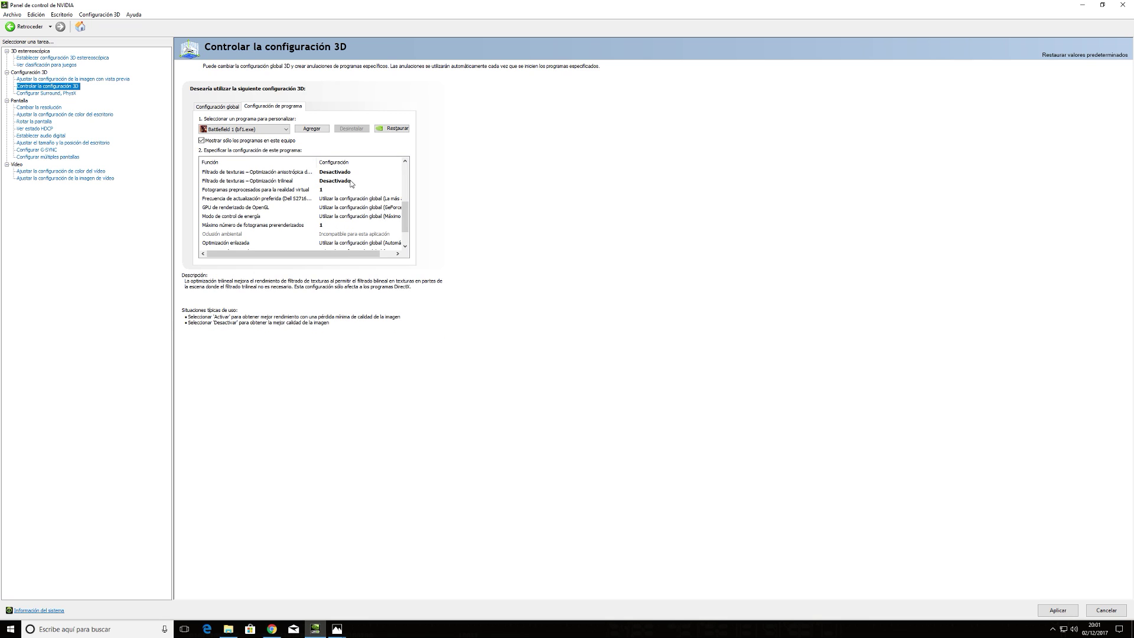
Return to the global settings and check the available values of Máximo número de fotogramas prerenderizados
left_click(218, 108)
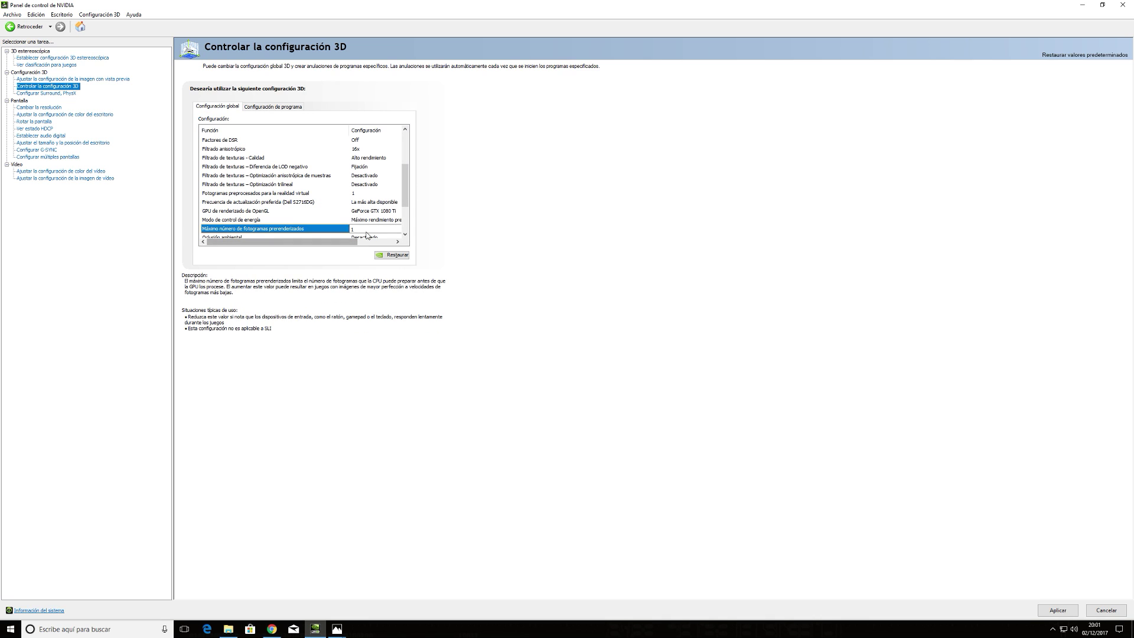
left_click(392, 229)
left_click(399, 231)
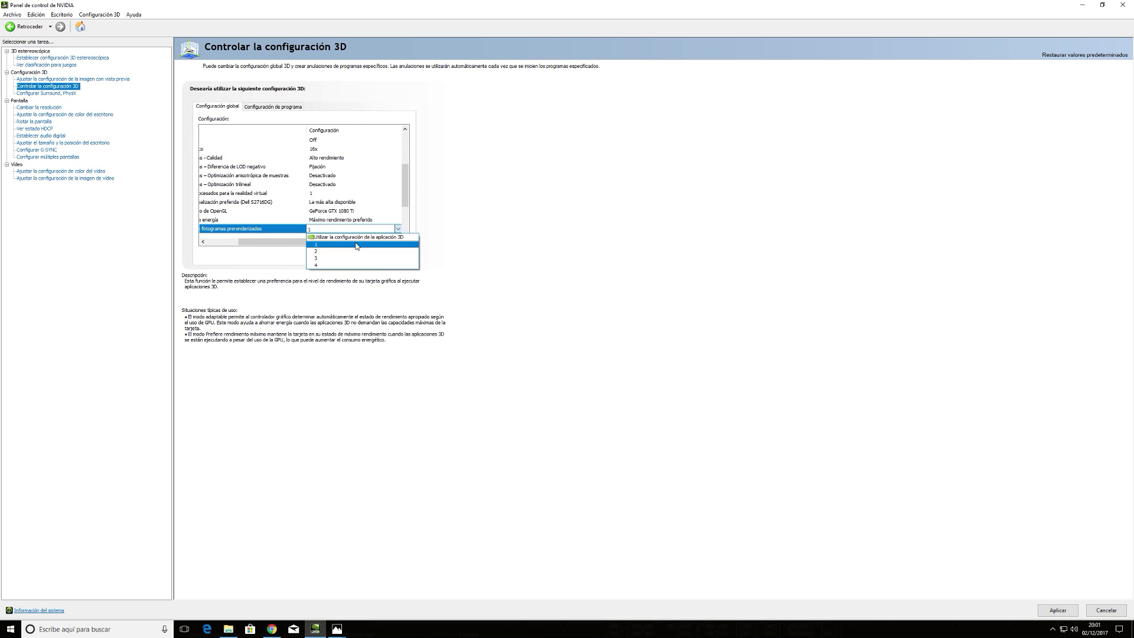
left_click(288, 247)
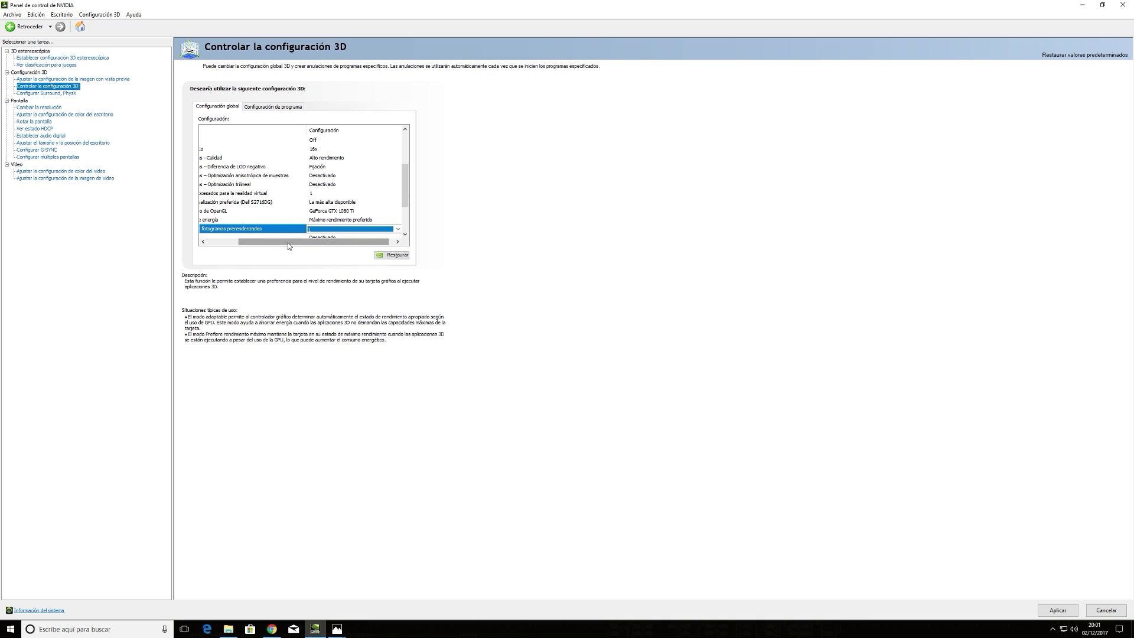
left_click_drag(288, 246, 257, 246)
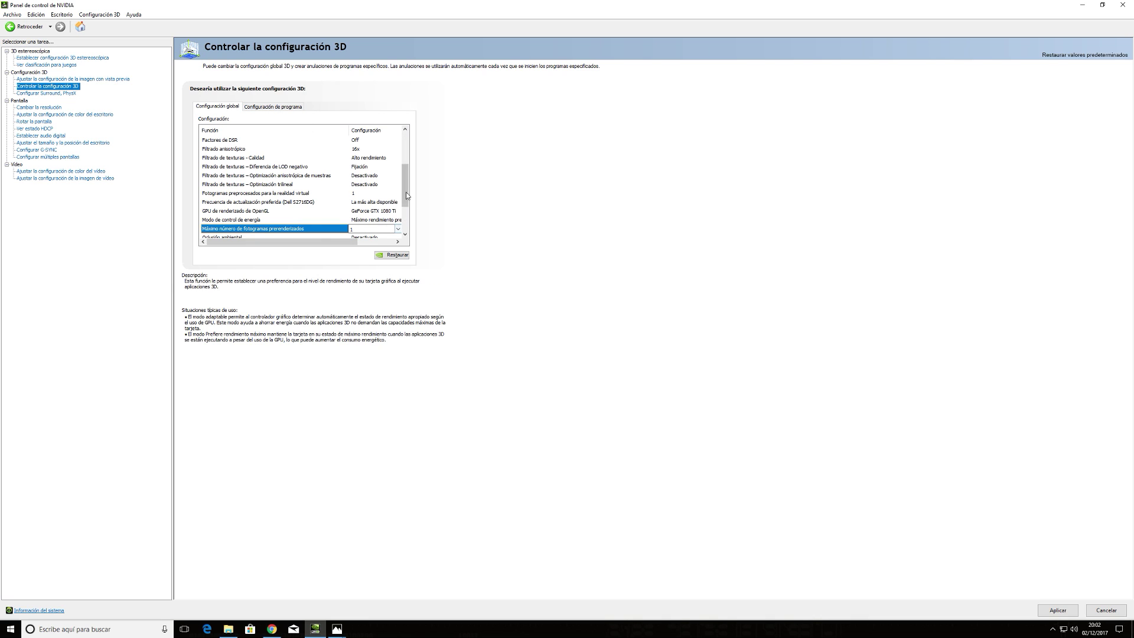
Read the description of Máximo número de fotogramas prerenderizados and view its value list again
left_click_drag(407, 183, 407, 198)
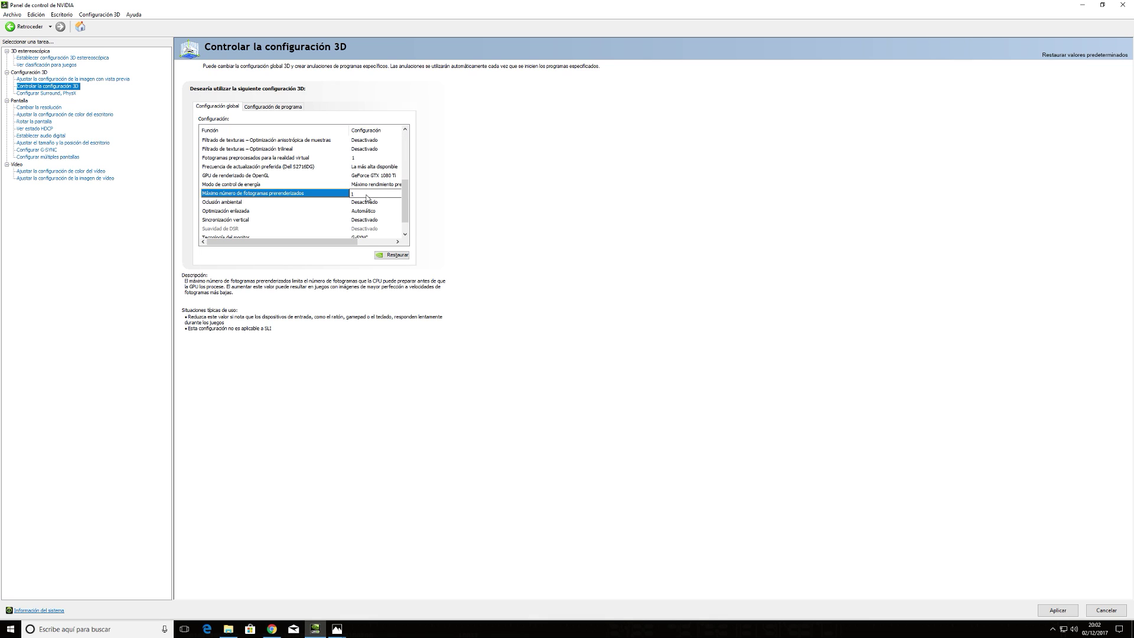
left_click_drag(332, 242, 363, 245)
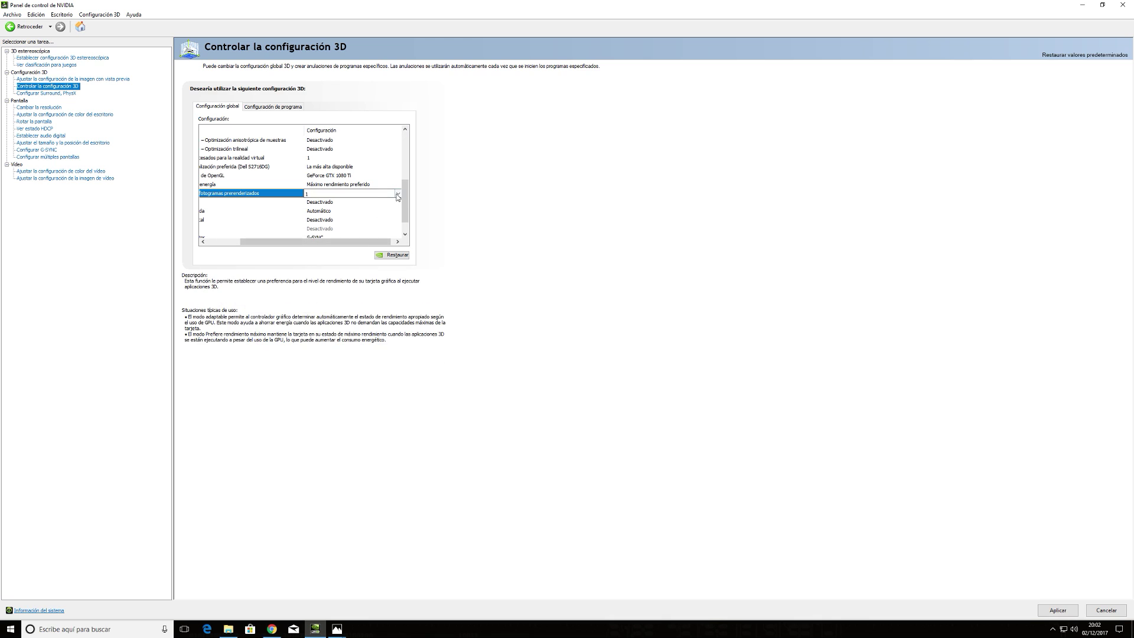
left_click(398, 194)
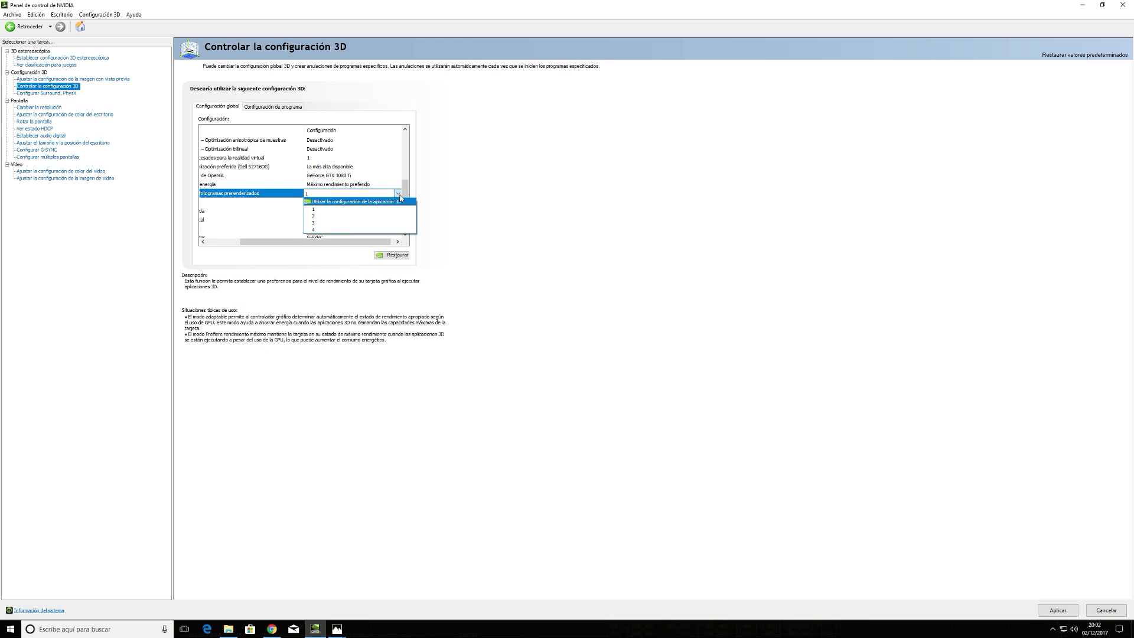
left_click(400, 195)
left_click_drag(354, 243, 331, 245)
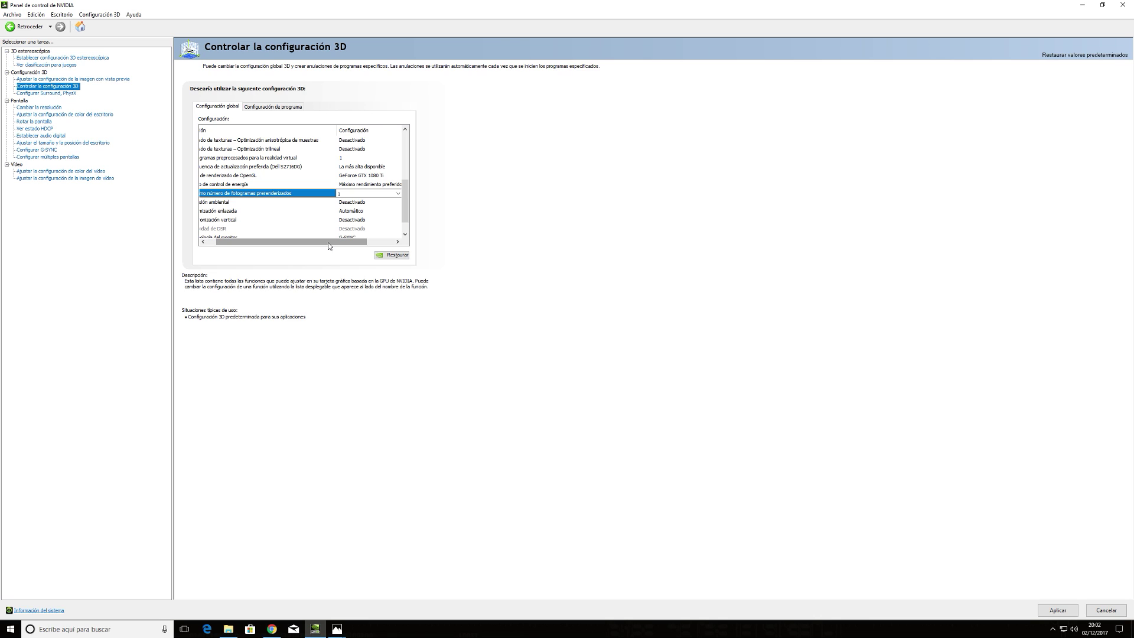
Go through the prerendered frame values from 1 up to 4 and back to compare the lowest and highest options
left_click(399, 194)
key("Down")
key("Down")
key("Down")
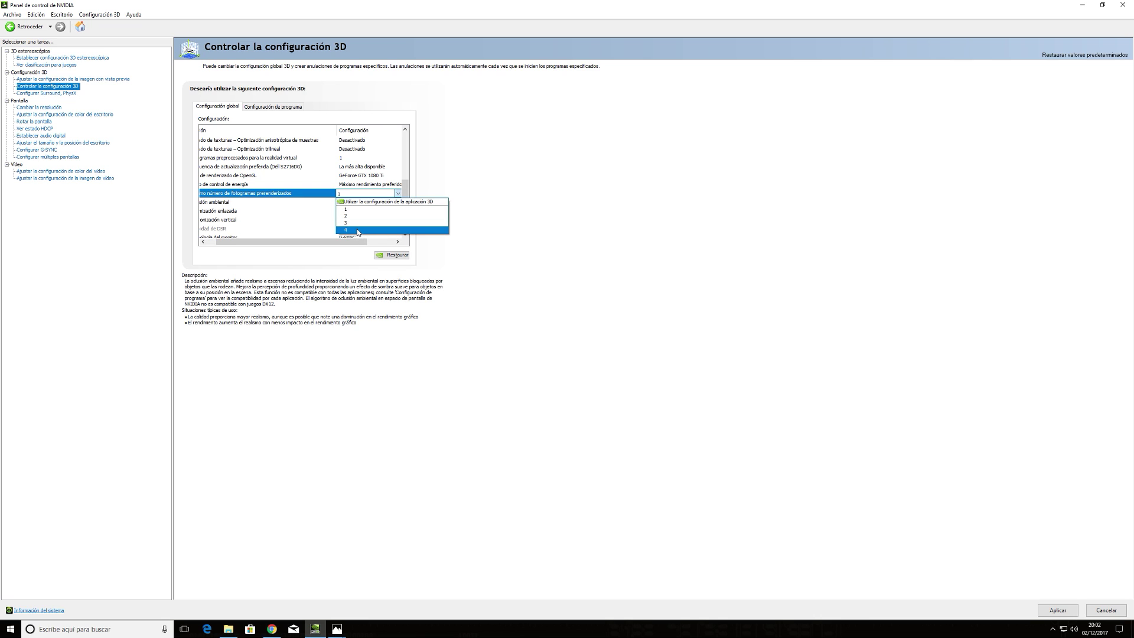
key("Up")
key("Up")
key("Up")
key("Up")
left_click(399, 195)
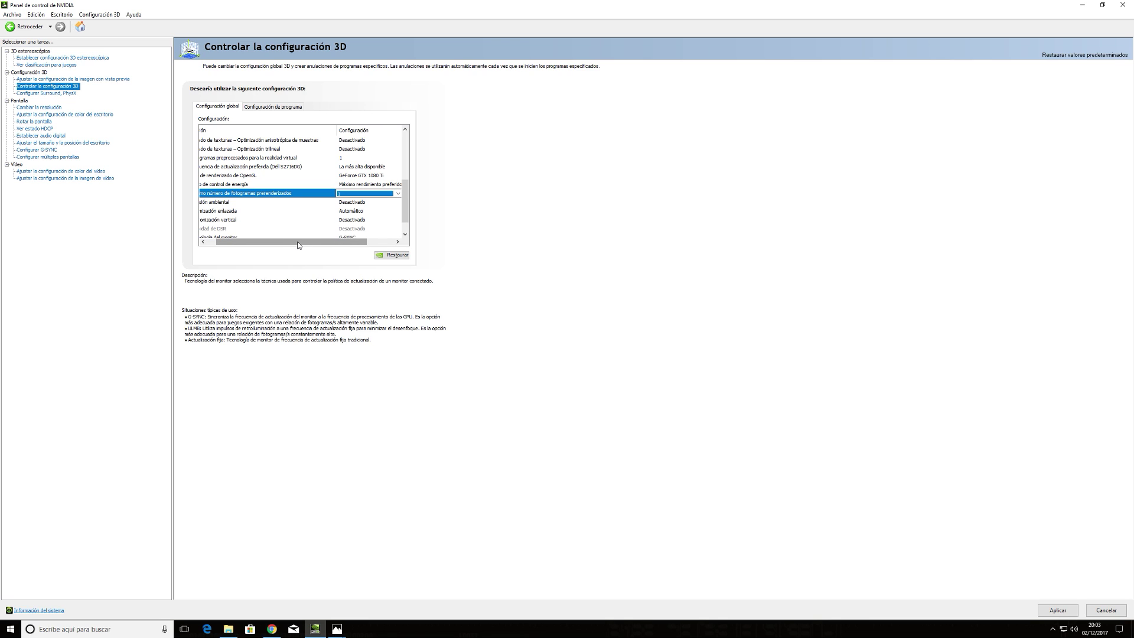
left_click(355, 193)
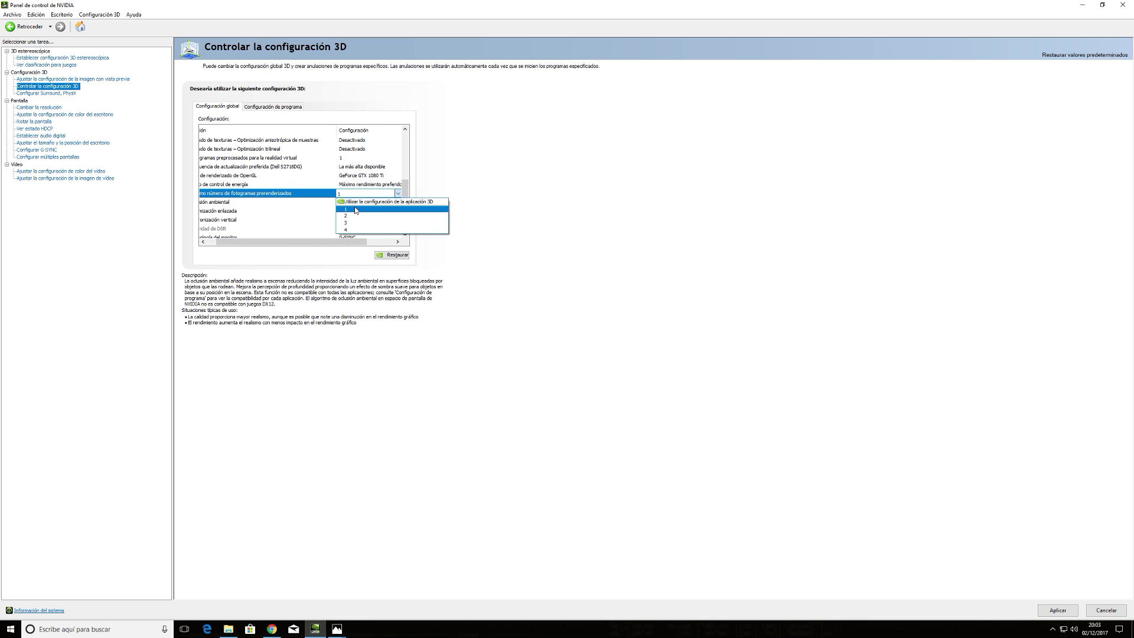
left_click(360, 230)
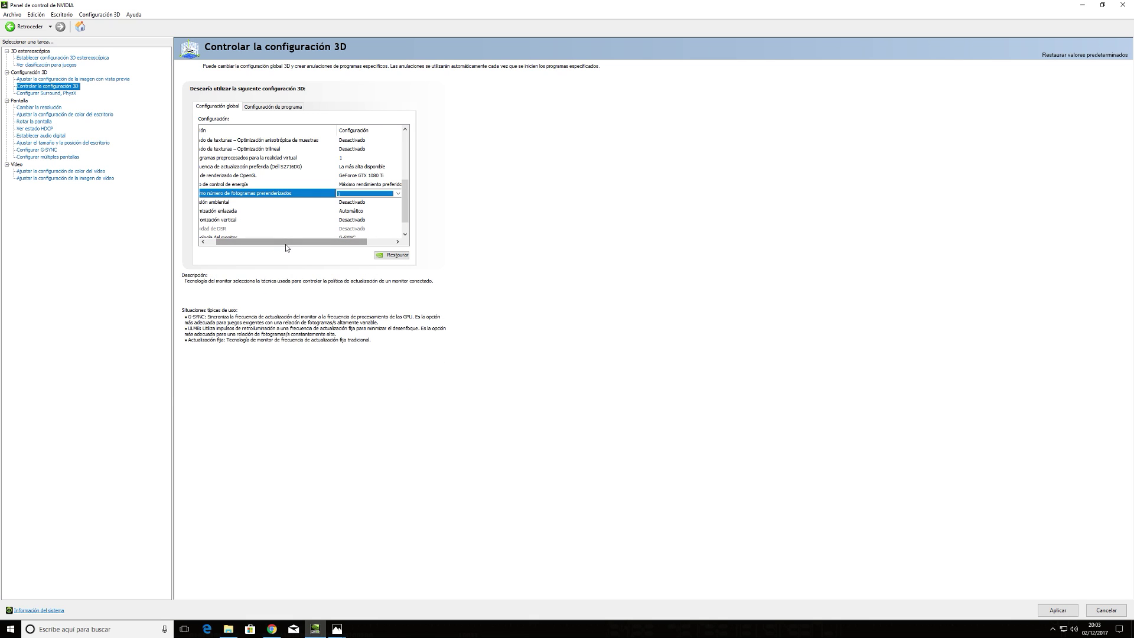
Choose 1 for Máximo número de fotogramas prerenderizados in the global settings
left_click_drag(289, 243, 286, 245)
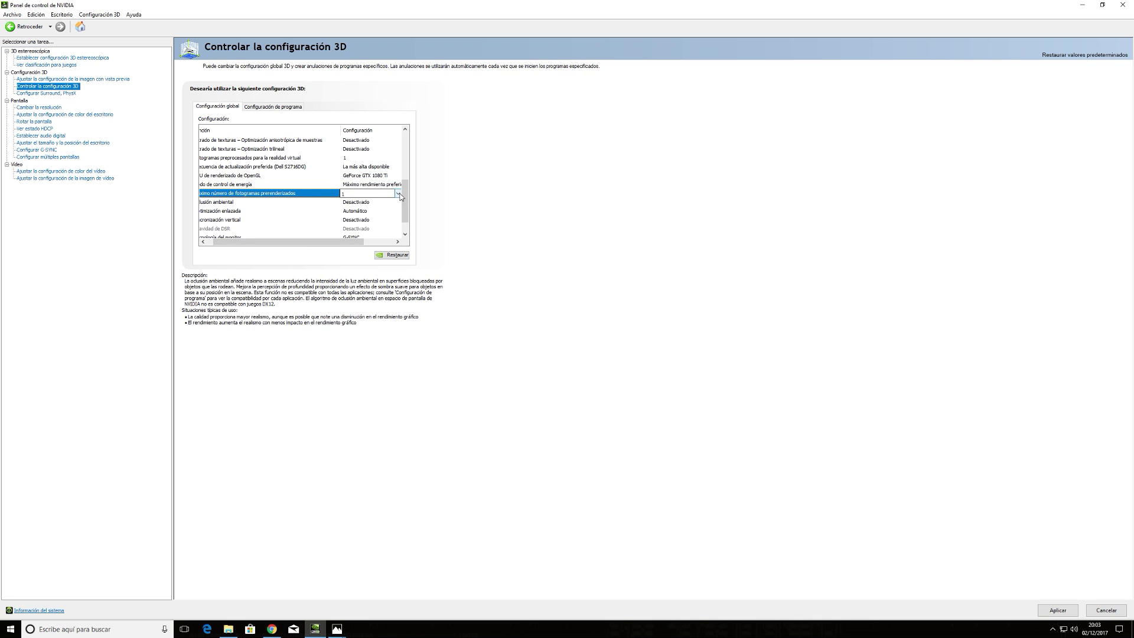
left_click(357, 193)
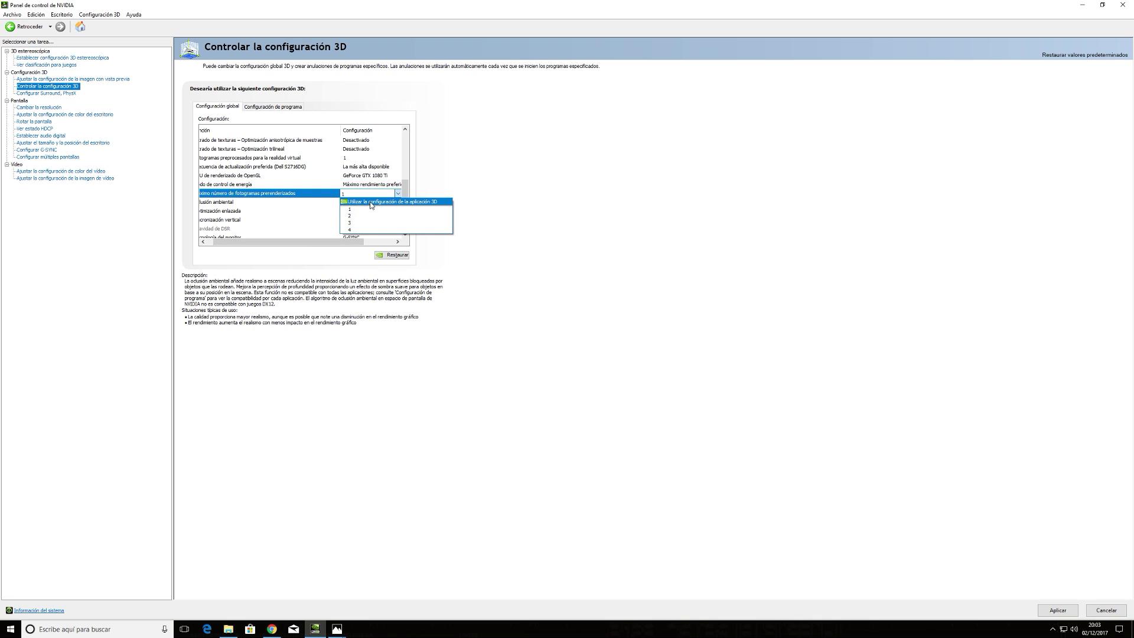
left_click(349, 209)
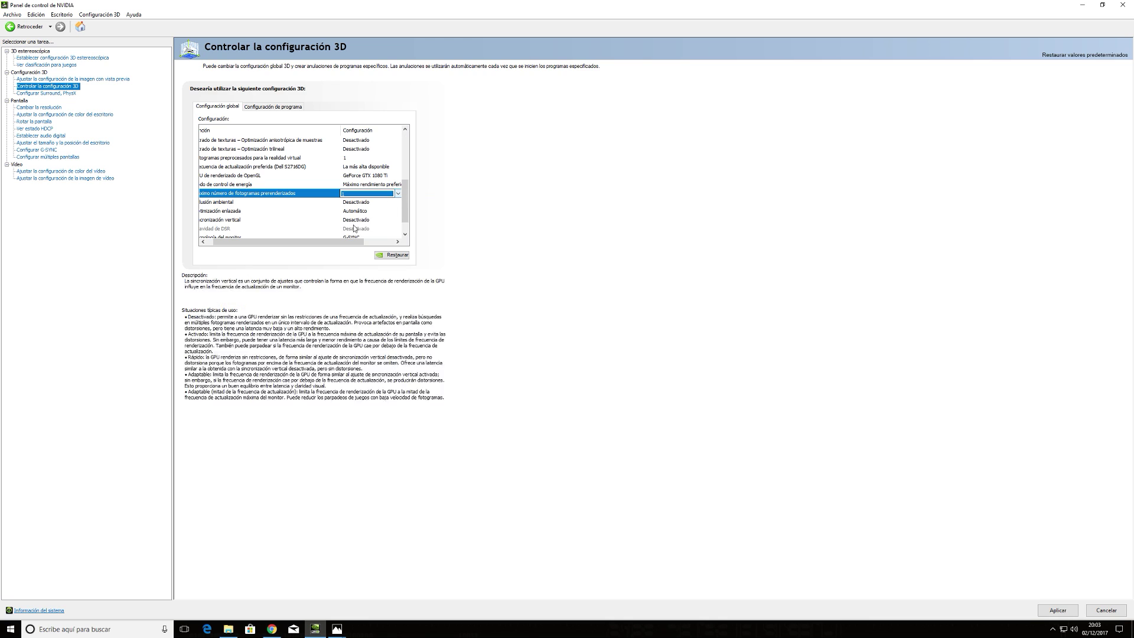
scroll(275, 207, "down", 1)
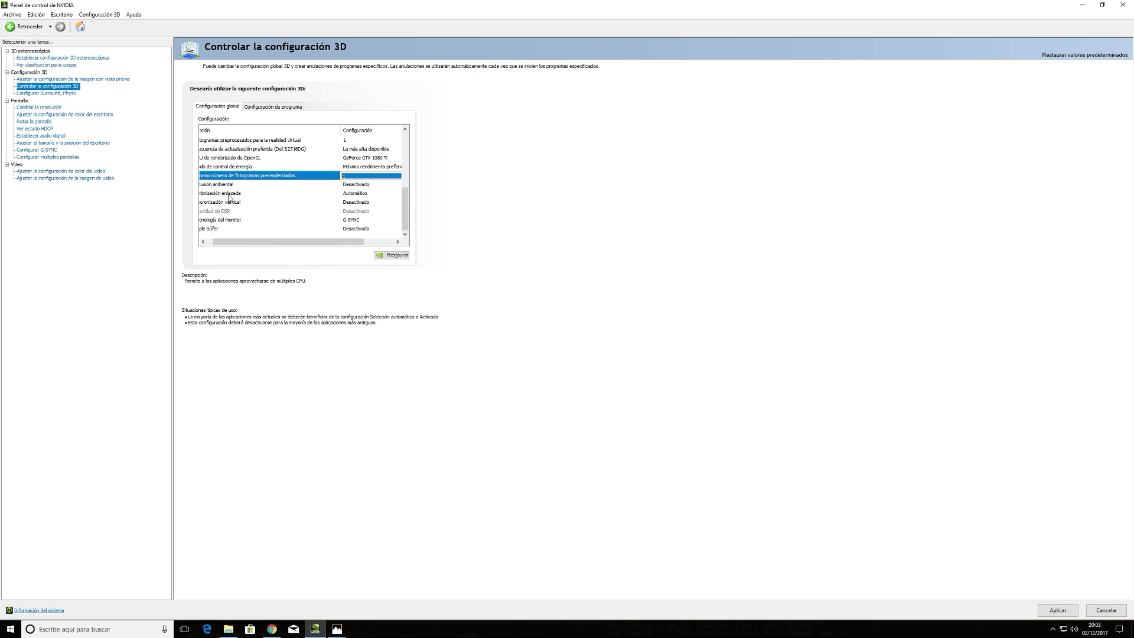
left_click_drag(262, 244, 255, 243)
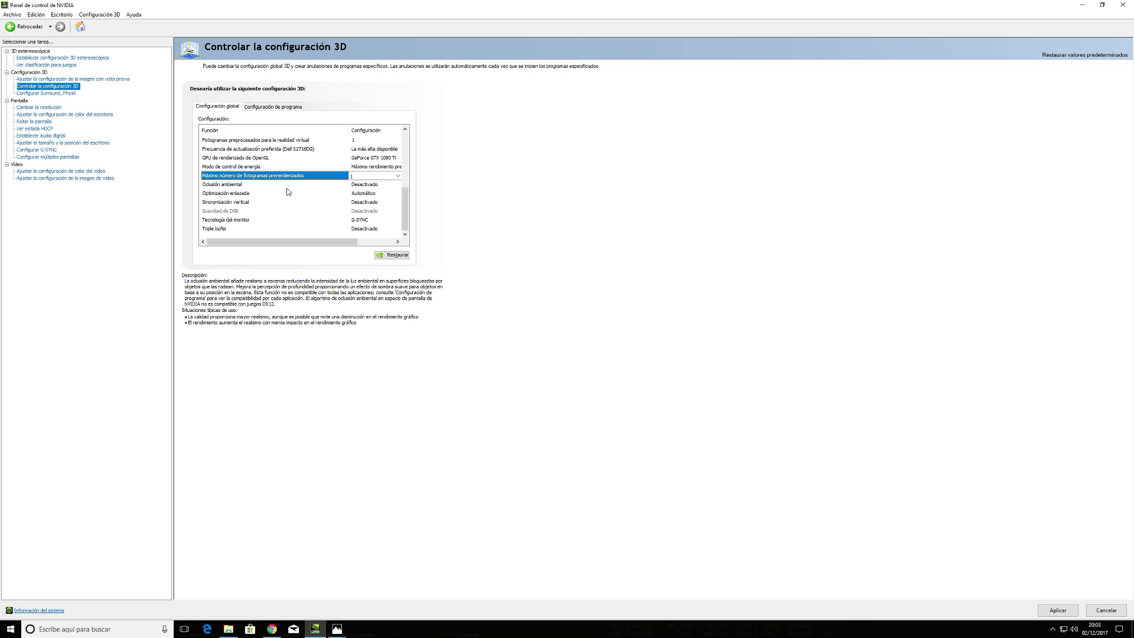
Choose Desactivado for Oclusión ambiental and review its Rendimiento and Calidad alternatives
left_click(251, 185)
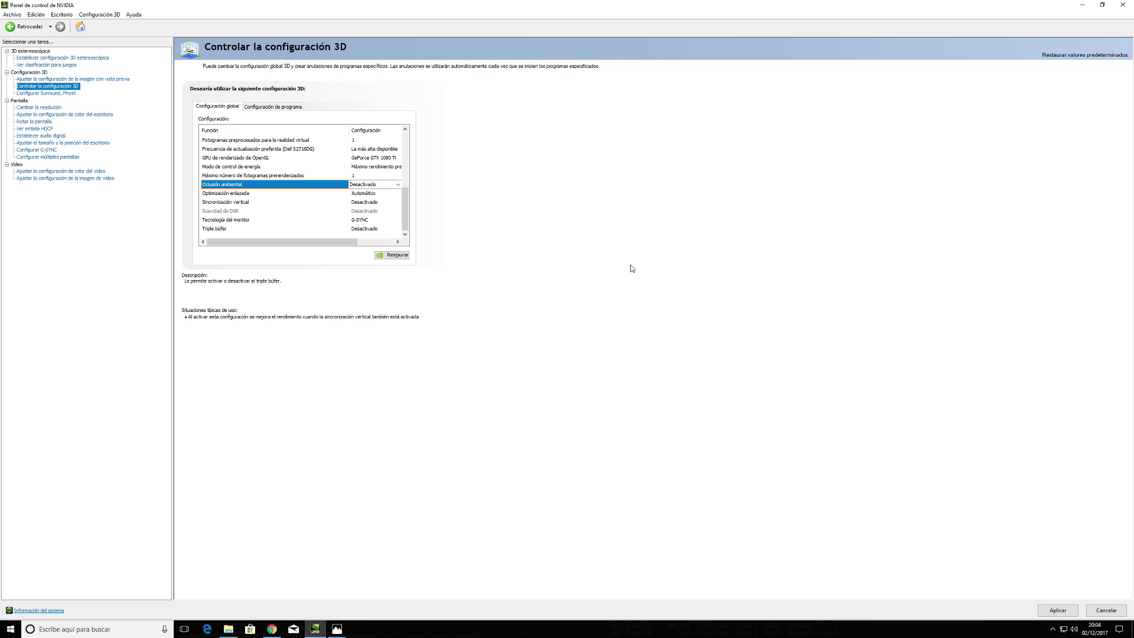
left_click(399, 186)
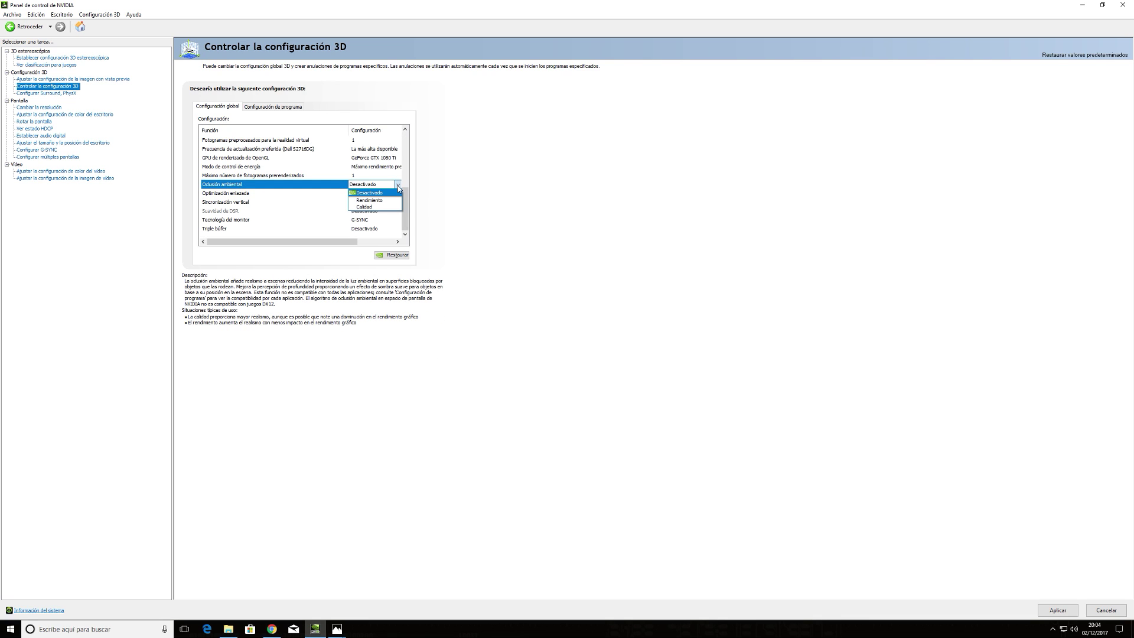
left_click(377, 192)
left_click(398, 184)
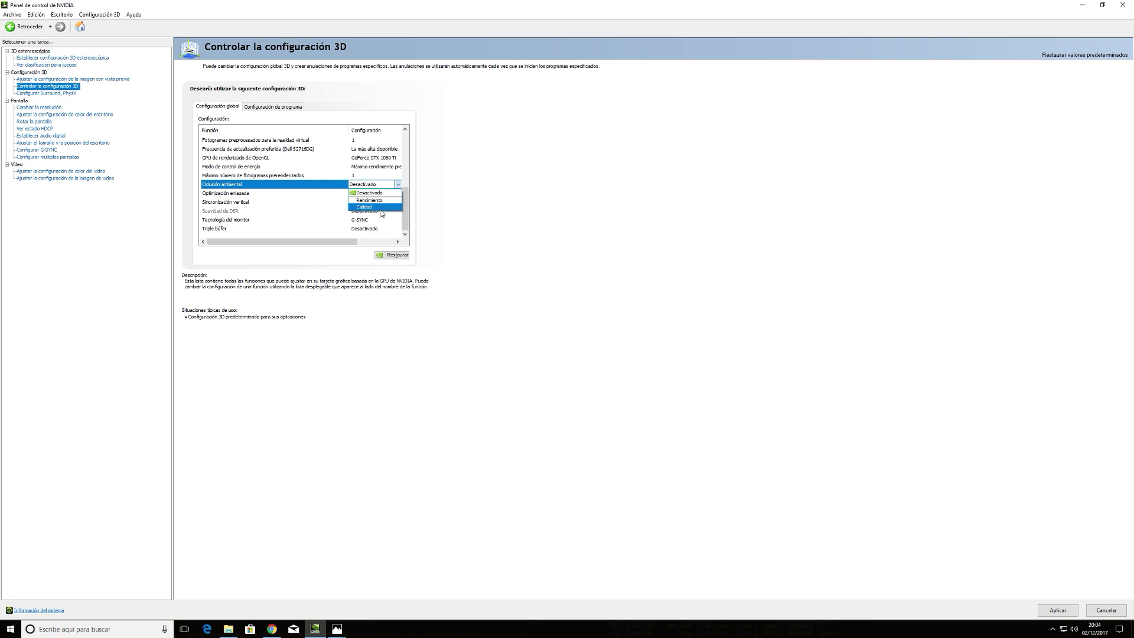
left_click(398, 185)
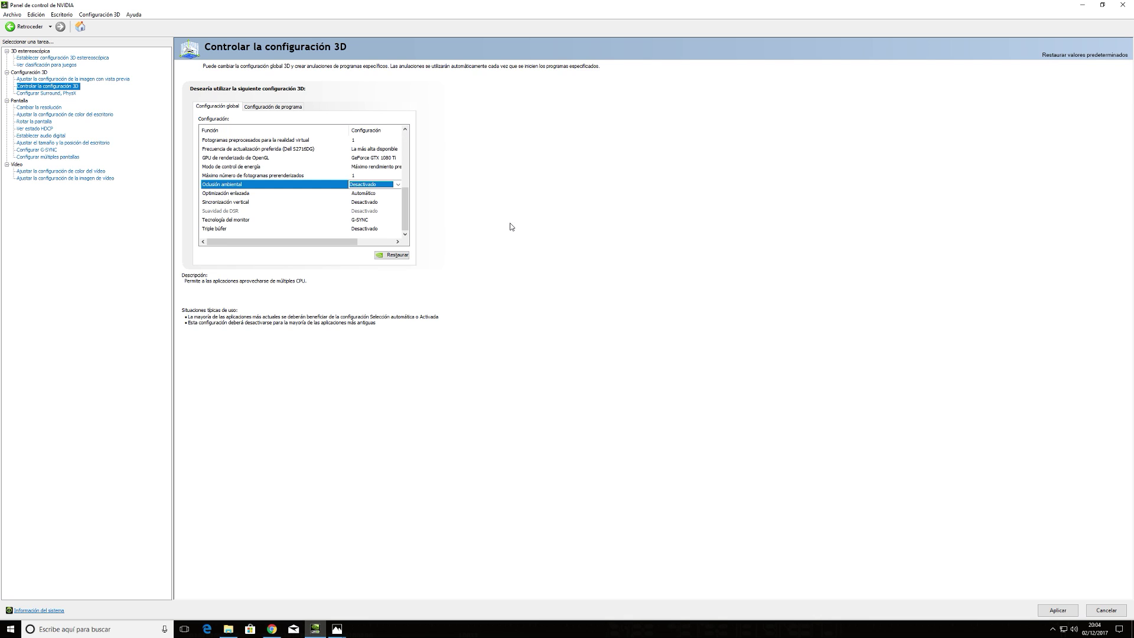
Examine the description and the available options of Optimización enlazada
left_click(215, 194)
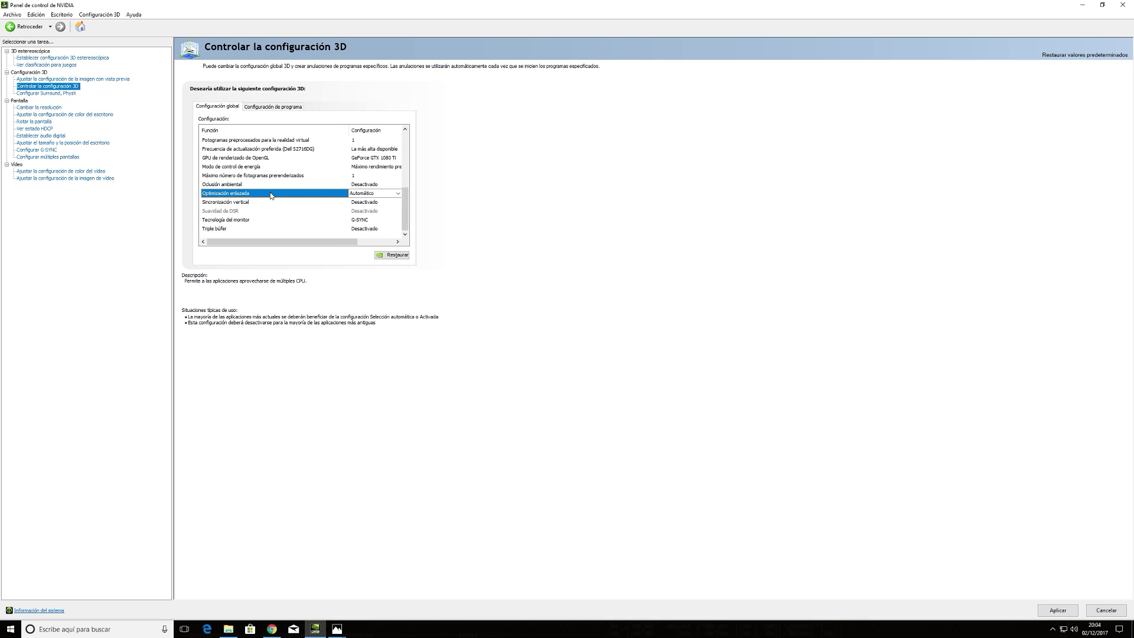
left_click(398, 193)
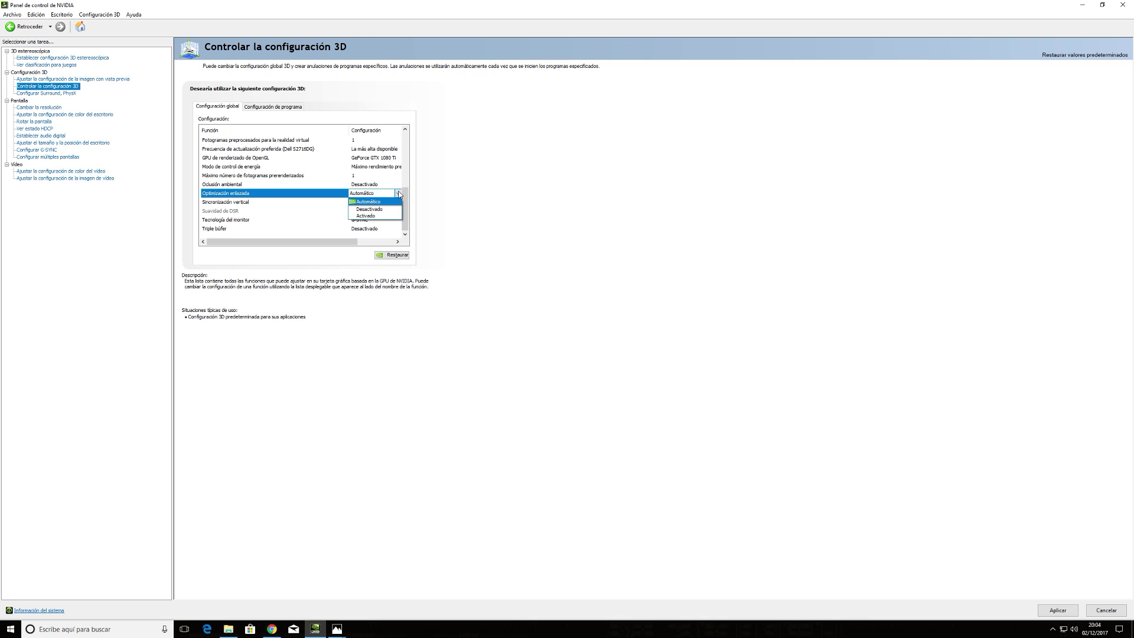
left_click(303, 195)
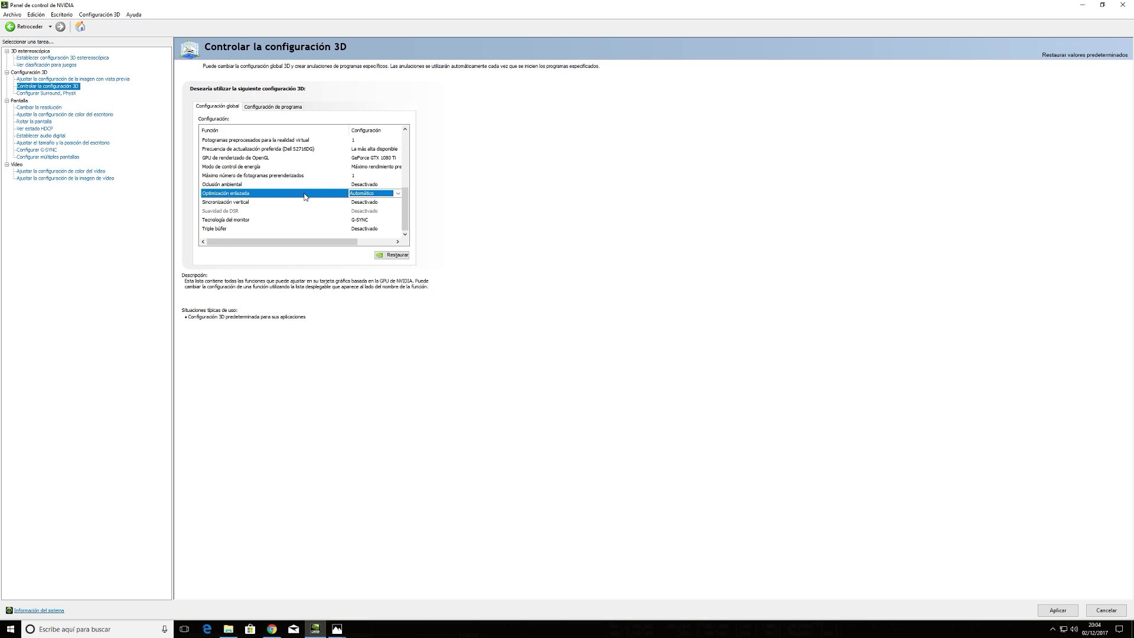
mouse_move(394, 200)
mouse_move(303, 196)
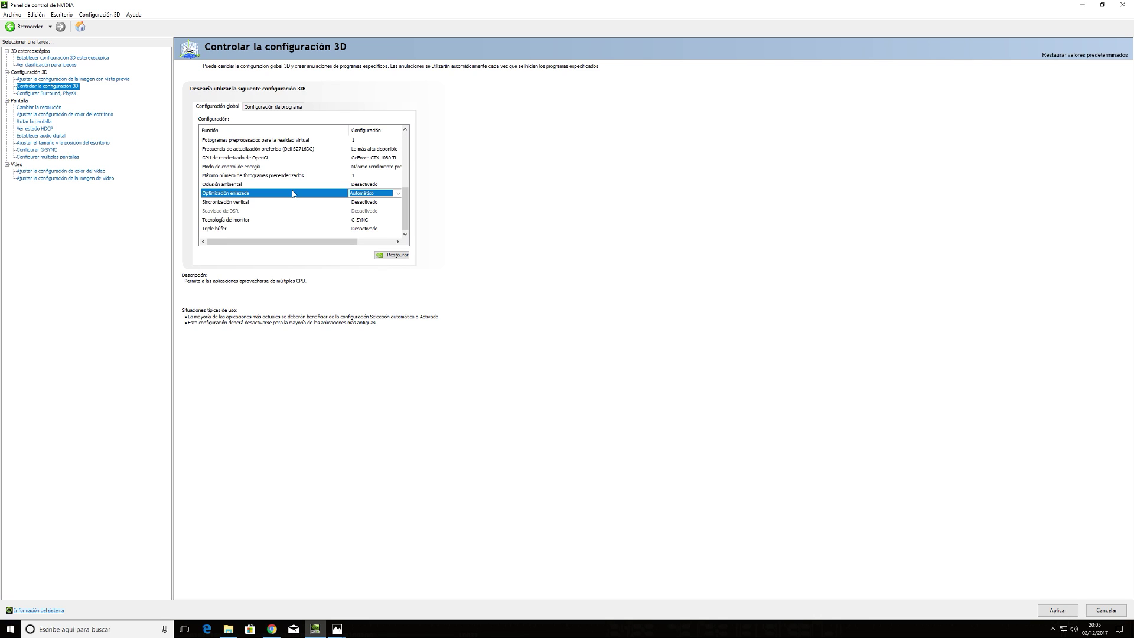
Examine the description and the available options of Sincronización vertical
left_click(269, 203)
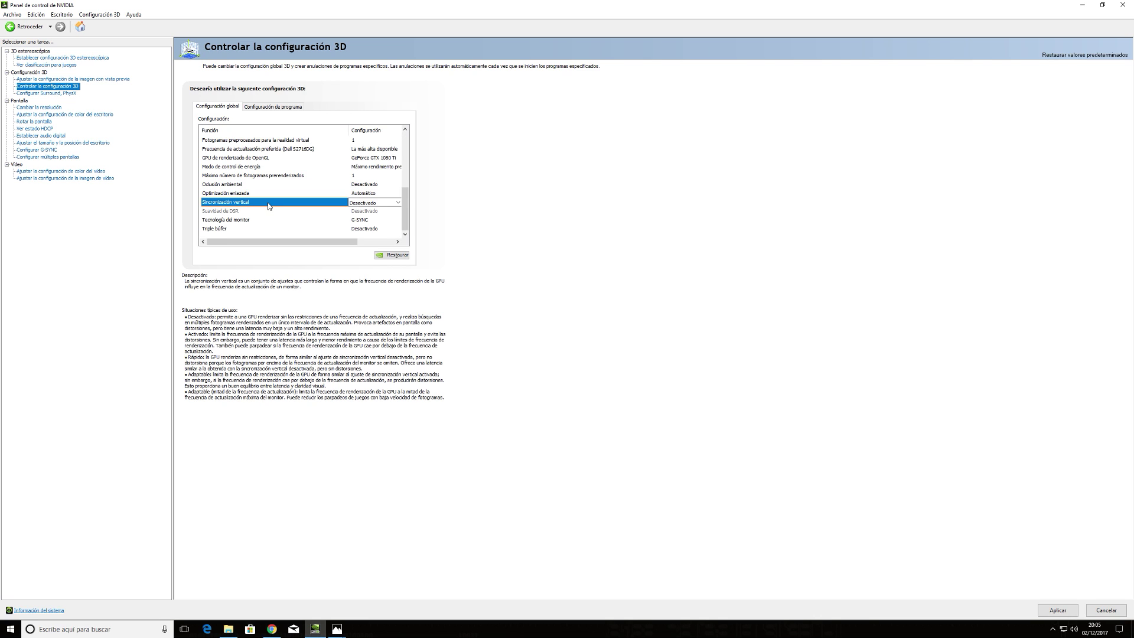
left_click(399, 203)
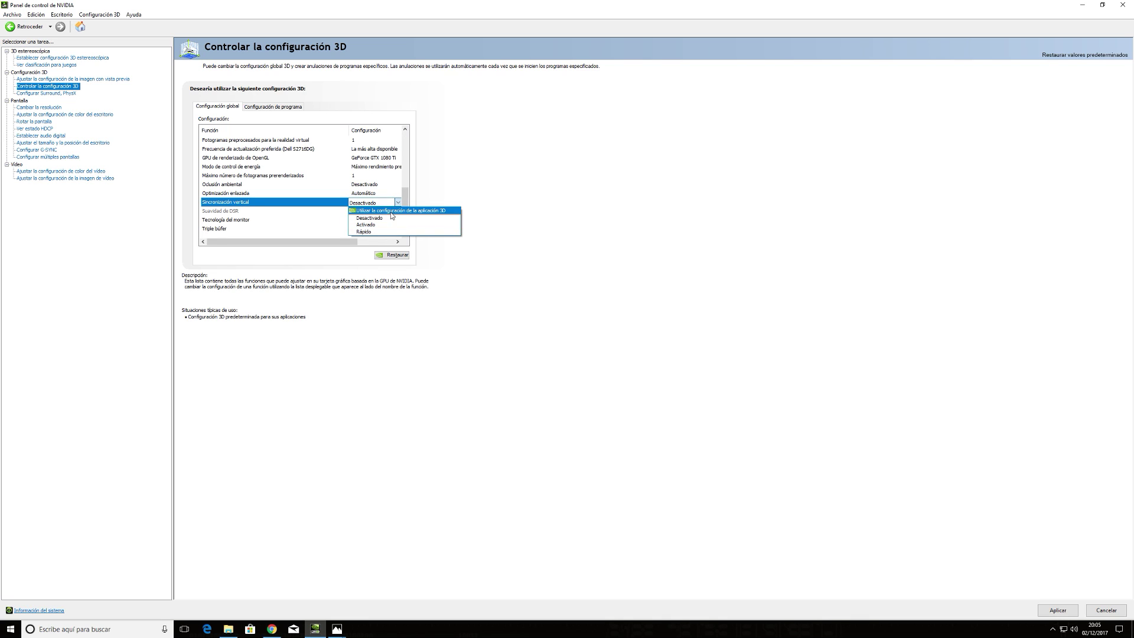
left_click(398, 203)
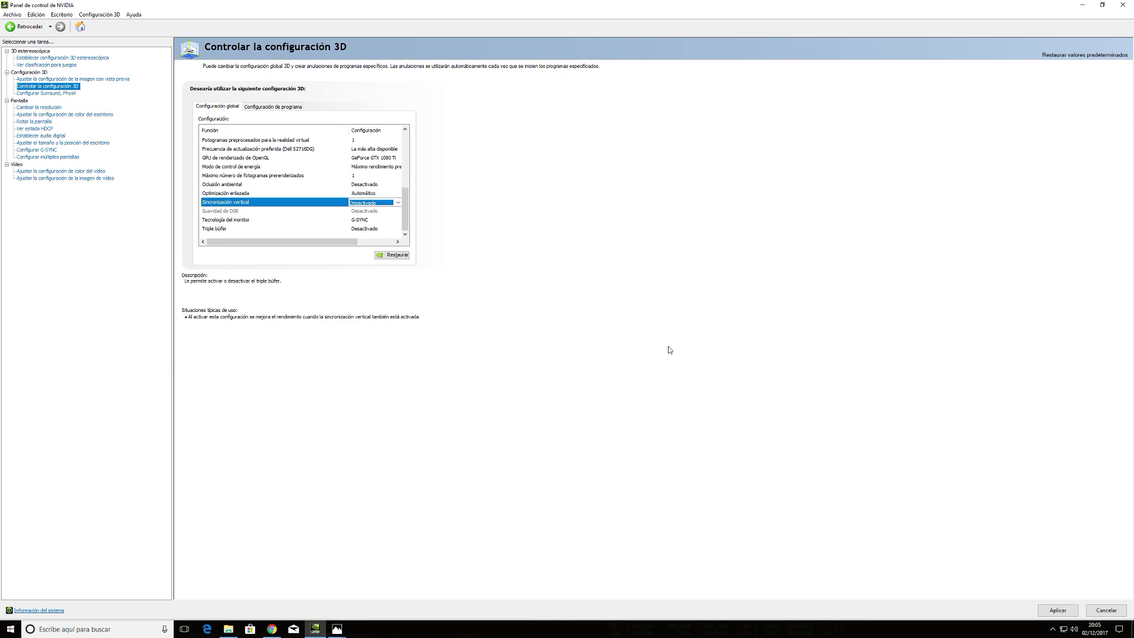
Review the options of Sincronización vertical and choose Rápido
left_click(399, 203)
left_click(399, 203)
mouse_move(254, 202)
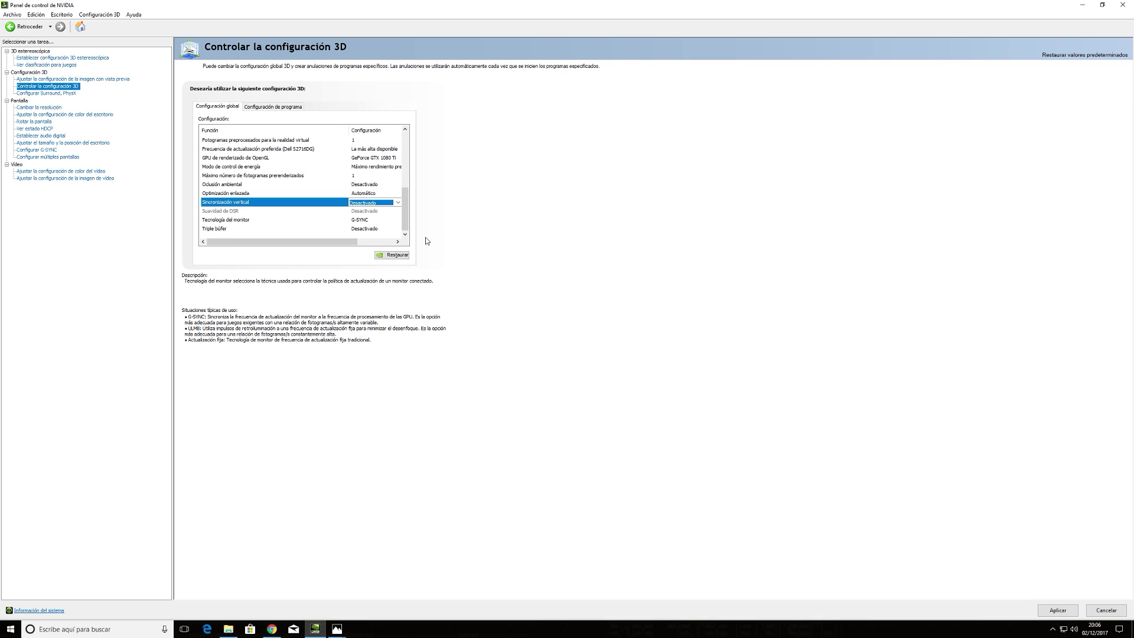
left_click(399, 204)
left_click(399, 204)
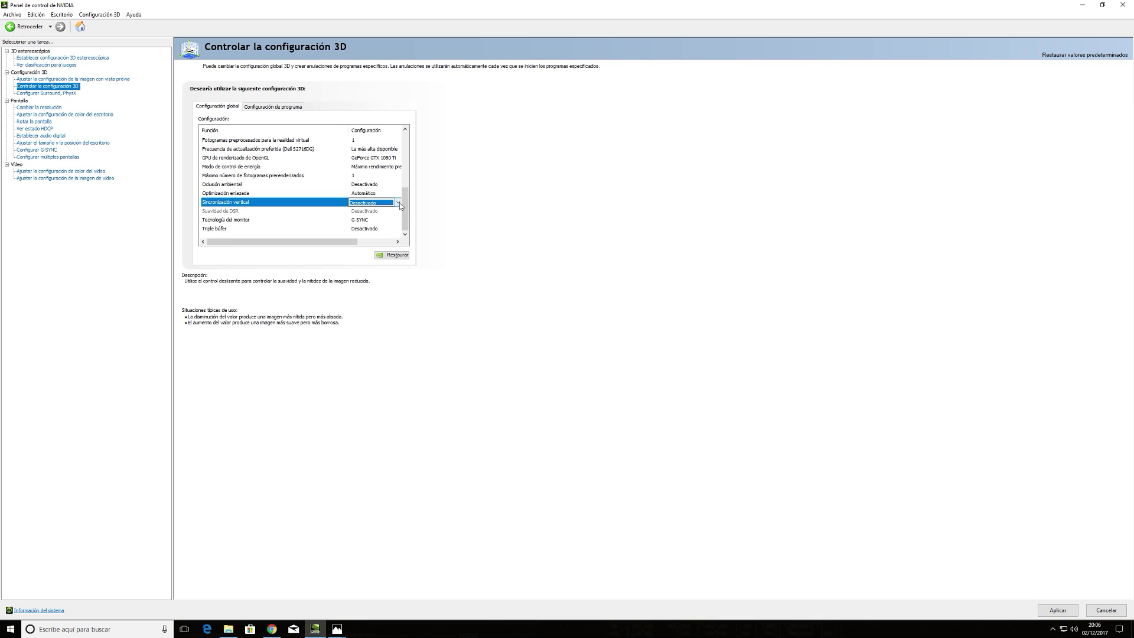
left_click(399, 204)
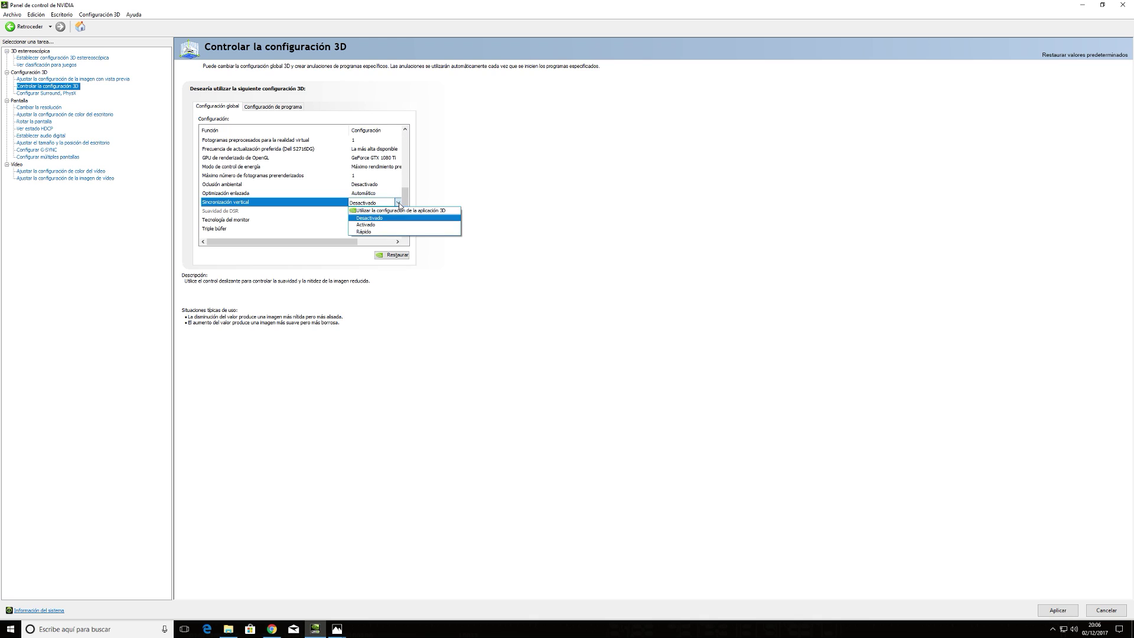
left_click(373, 232)
scroll(232, 205, "up", 1)
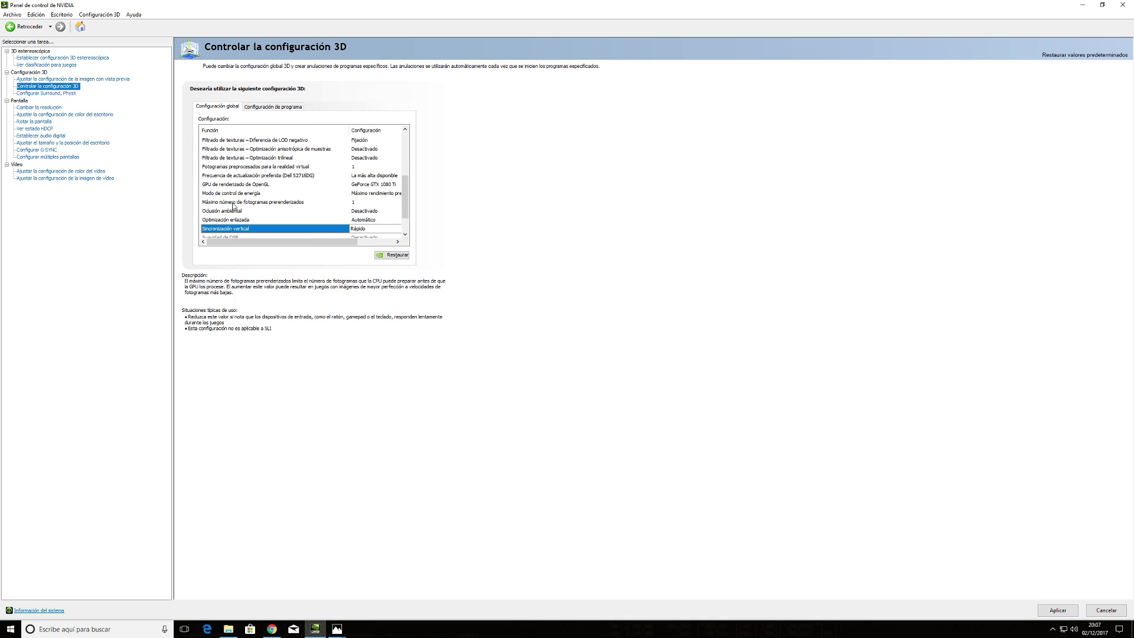
Set Sincronización vertical to Desactivado and examine its description
scroll(406, 207, "down", 1)
left_click(367, 203)
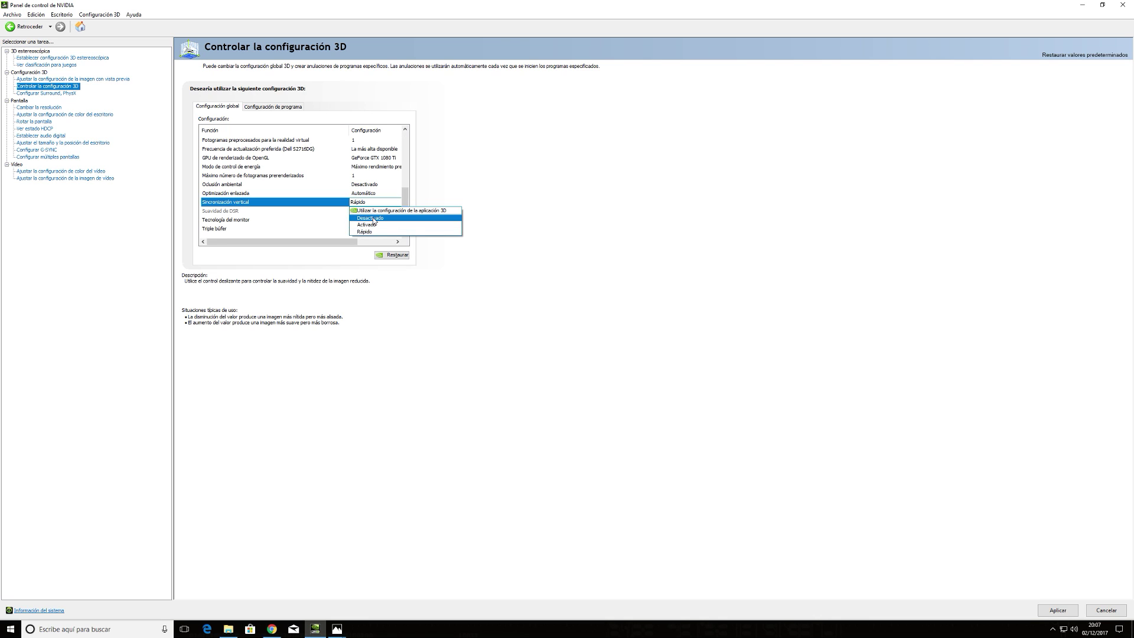
left_click(374, 218)
scroll(406, 208, "up", 1)
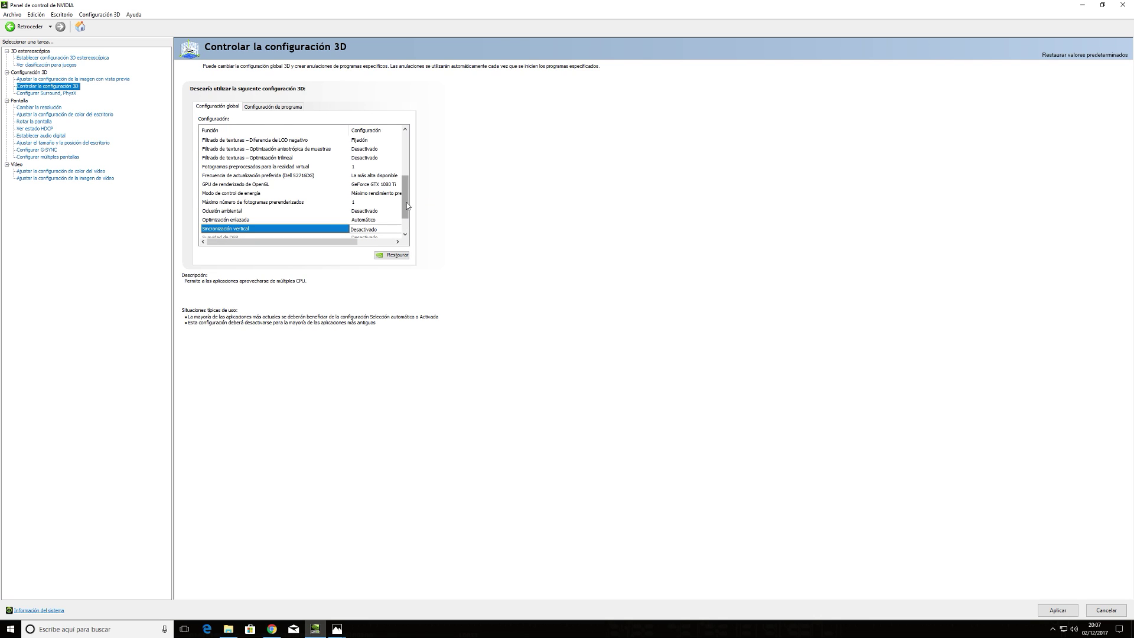
scroll(411, 195, "down", 1)
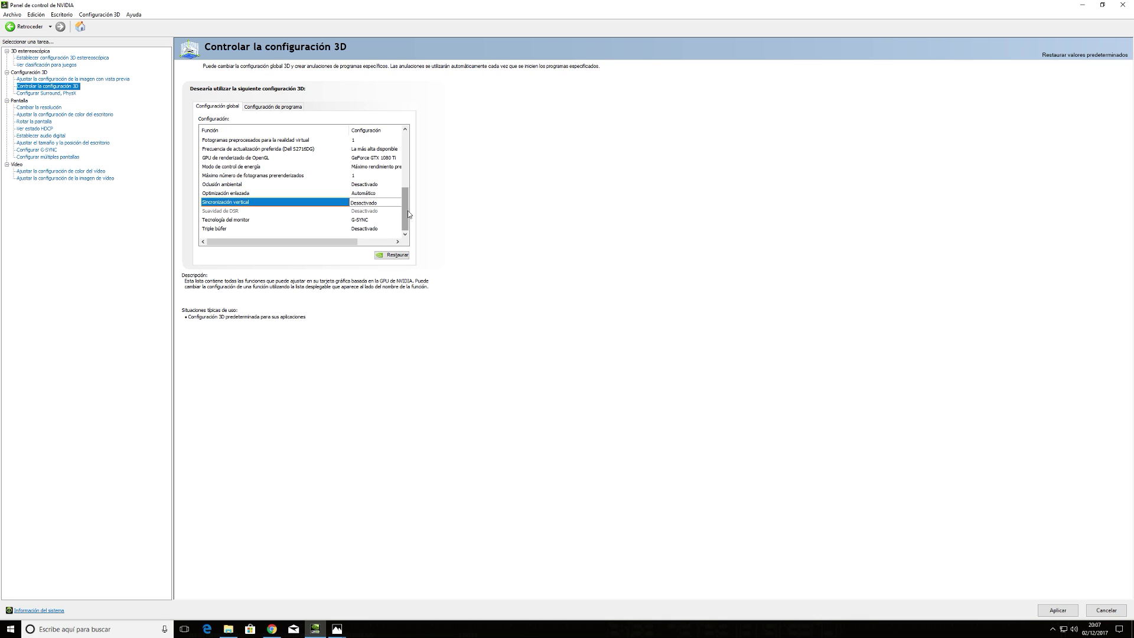
mouse_move(335, 205)
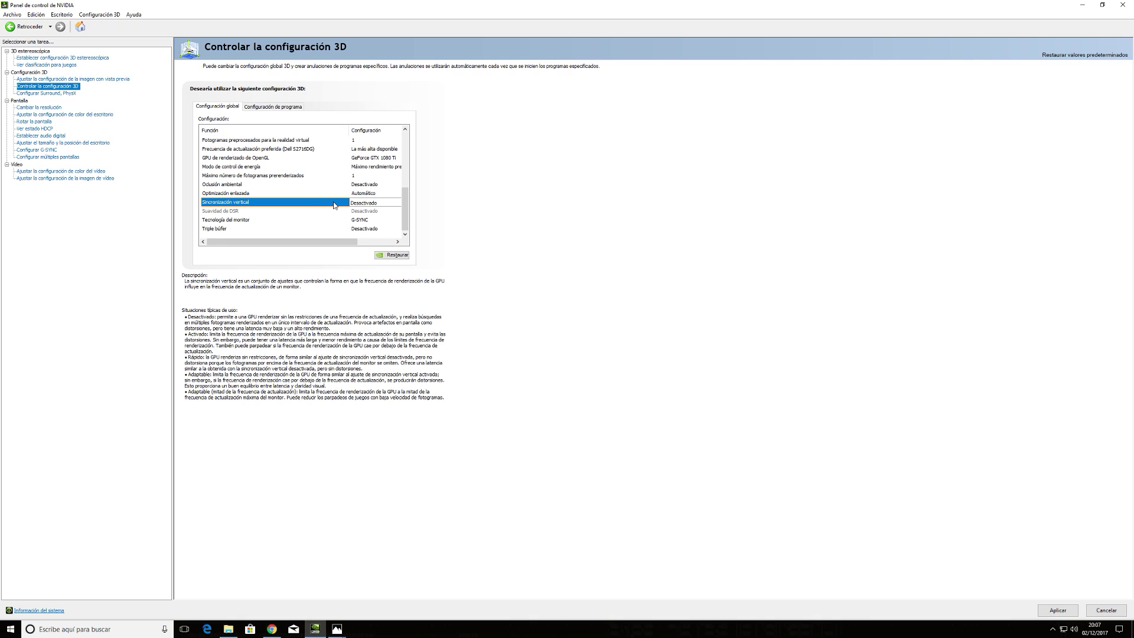
Select Suavidad de DSR in the global settings and examine its description
left_click_drag(405, 214, 406, 195)
scroll(406, 194, "down", 2)
left_click(221, 212)
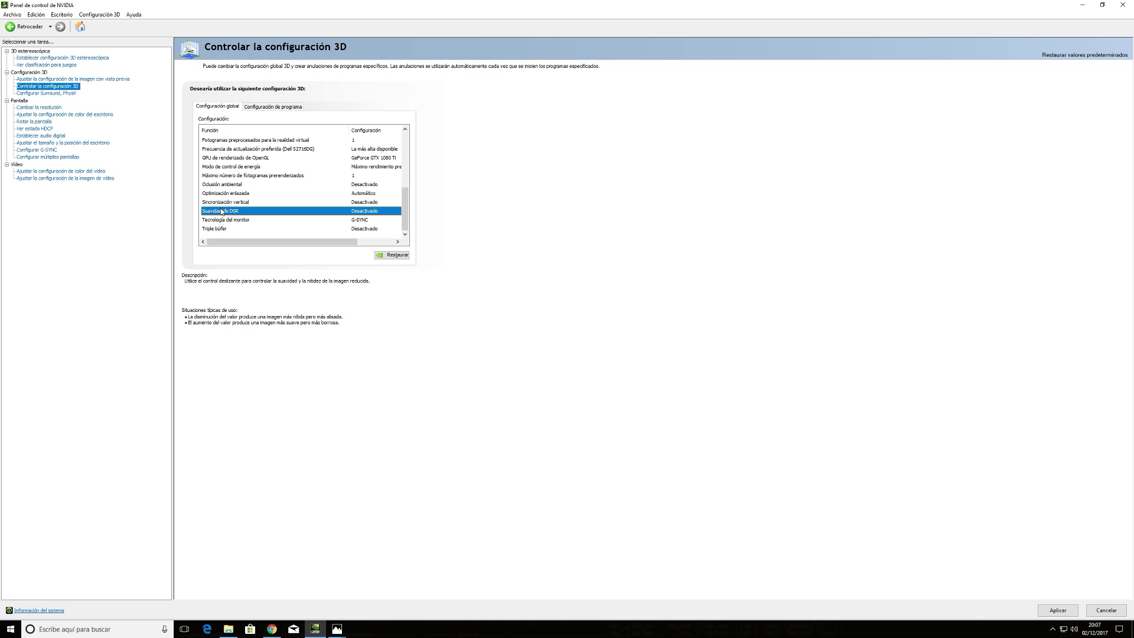
scroll(303, 197, "up", 4)
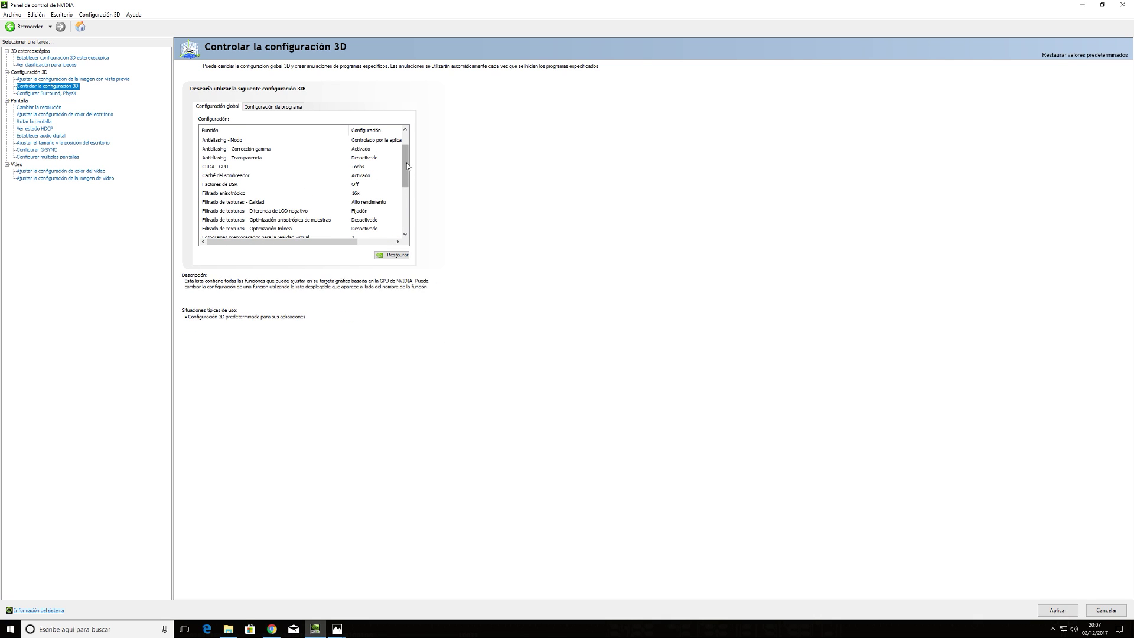
scroll(406, 166, "down", 3)
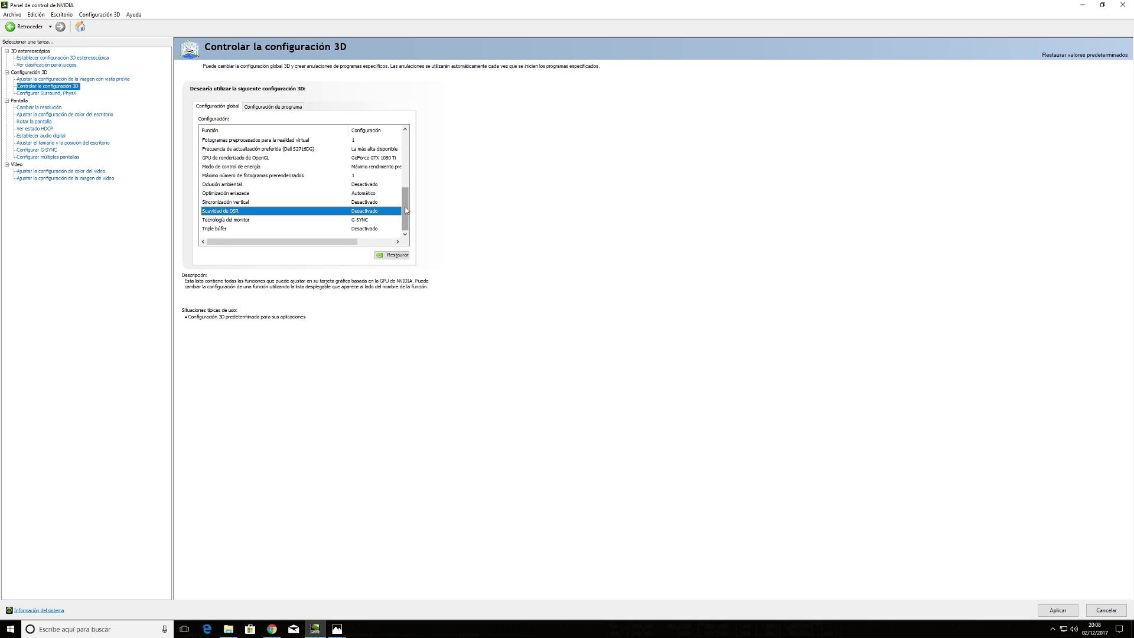
Examine the description of Tecnología del monitor and its G-SYNC, ULMB and Actualización fija options
left_click(275, 220)
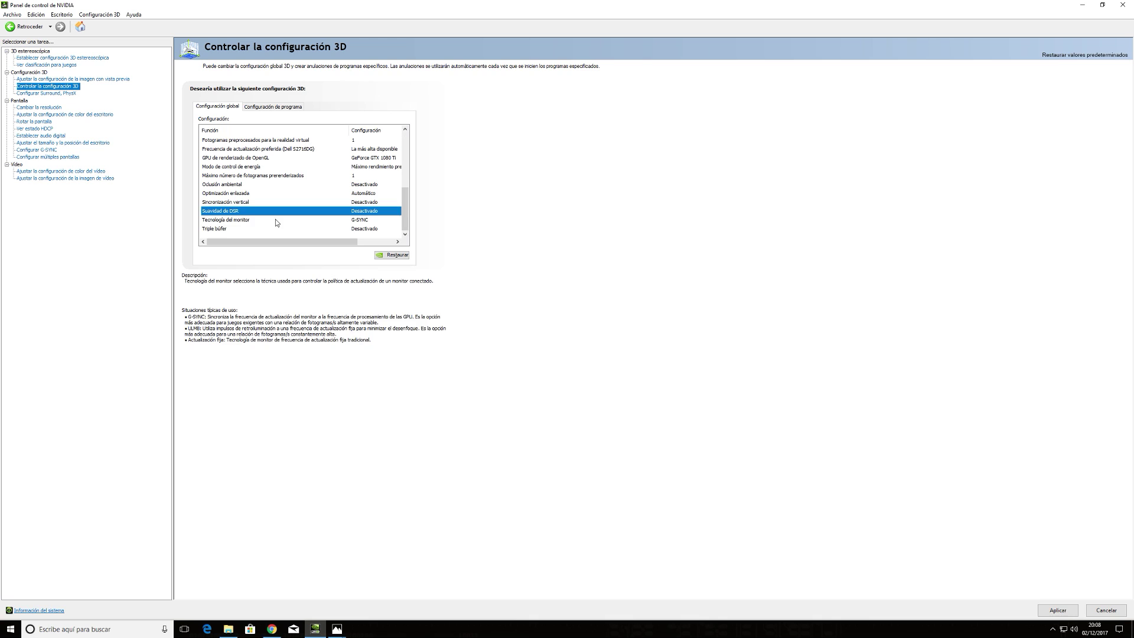
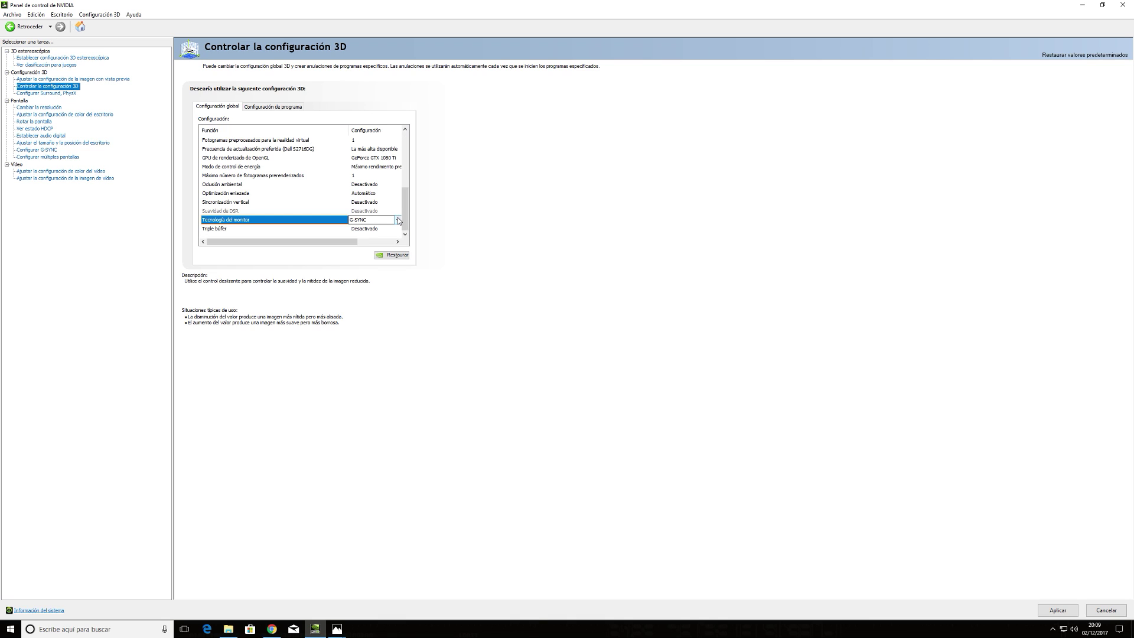
left_click(399, 221)
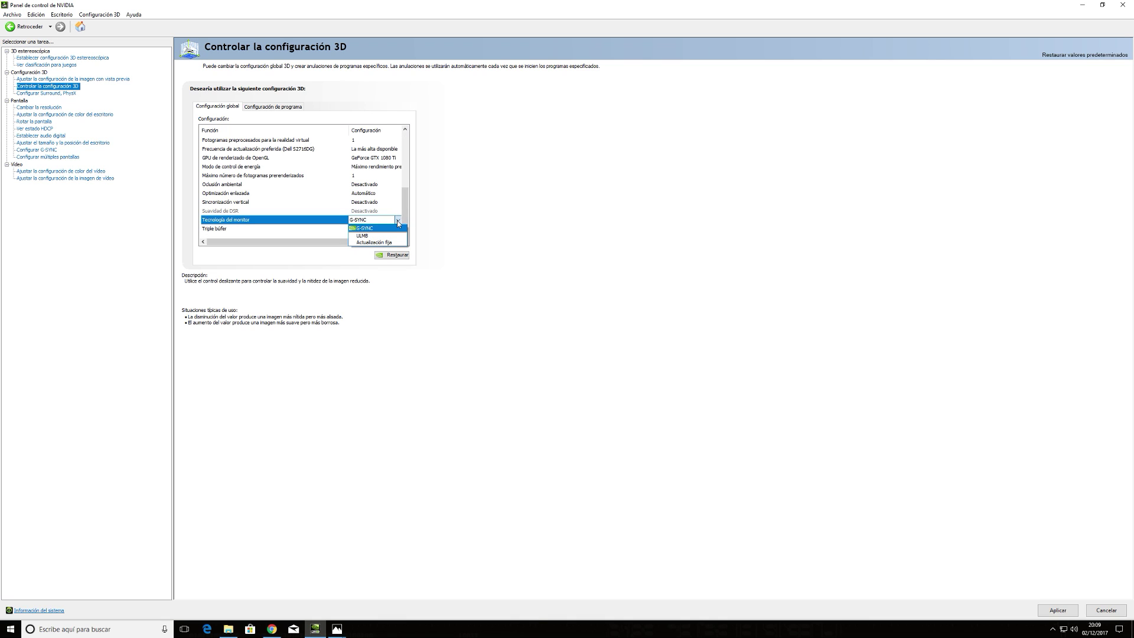
left_click(398, 221)
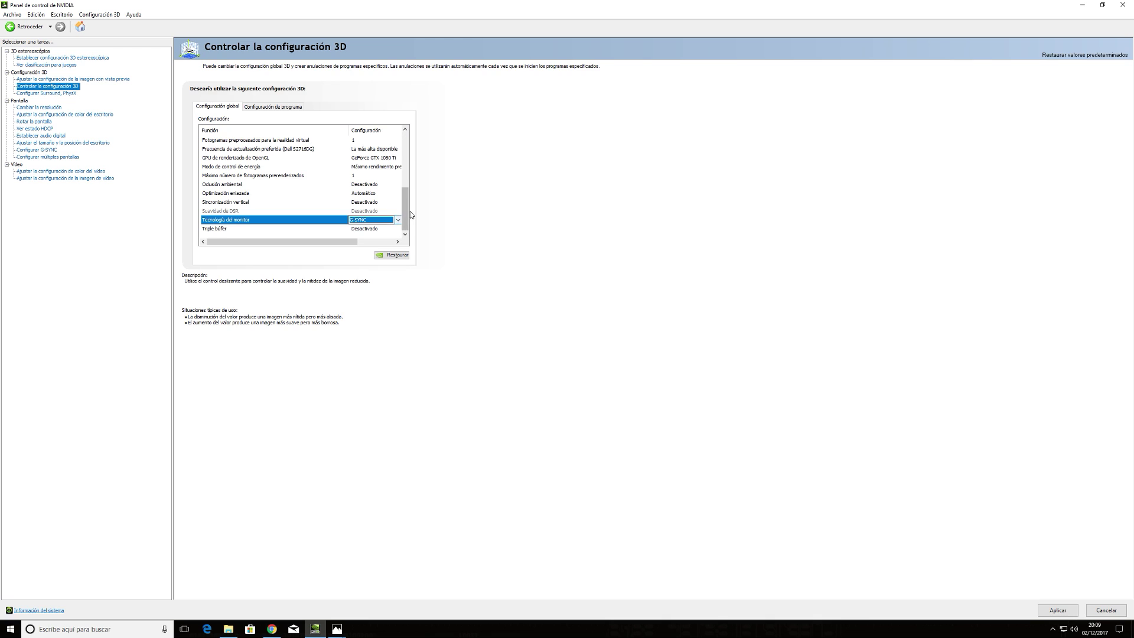
Select Triple búfer and examine its description, comparing it with the neighbouring global settings
left_click(244, 230)
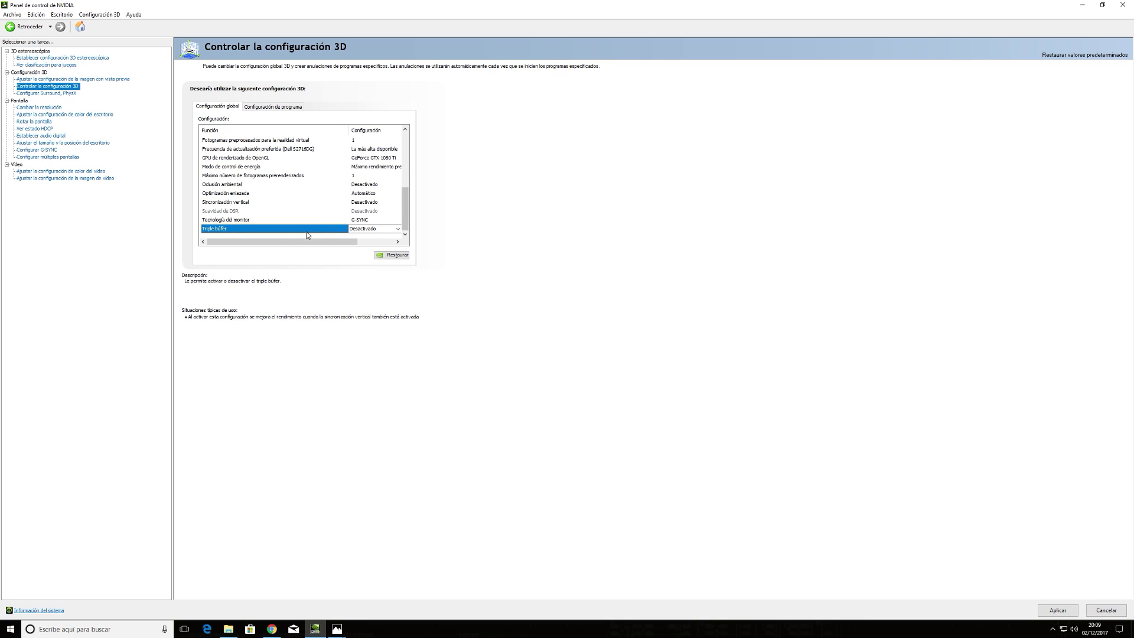
left_click_drag(403, 209, 406, 193)
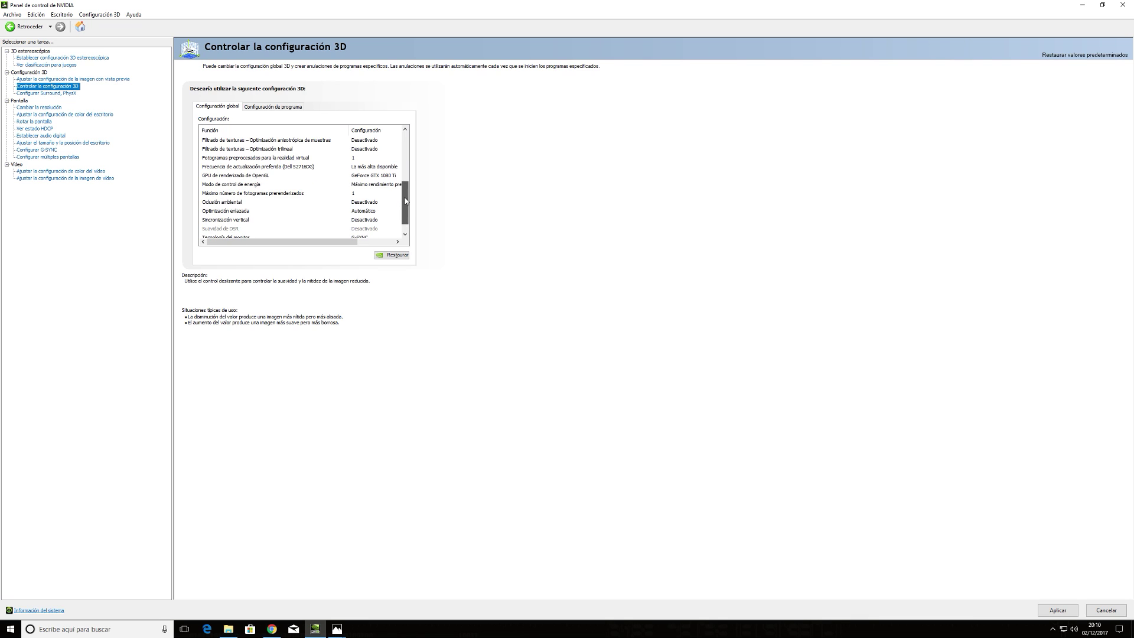
scroll(254, 212, "down", 2)
left_click(253, 230)
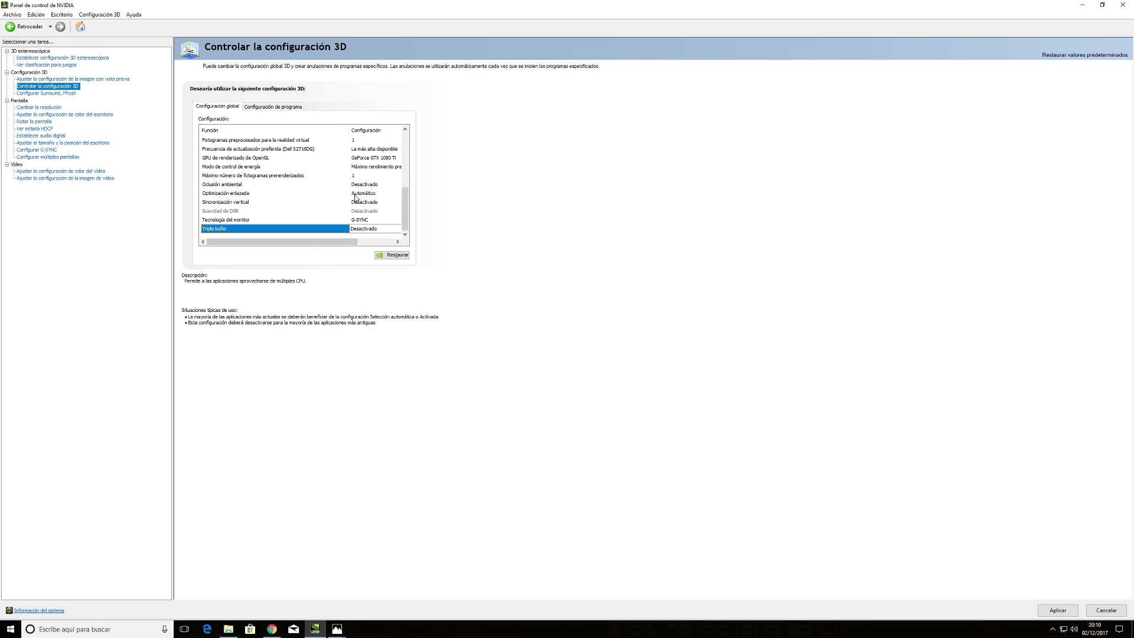
Review the full list of global 3D settings and the available options of Filtrado anisotrópico
left_click_drag(404, 211, 405, 152)
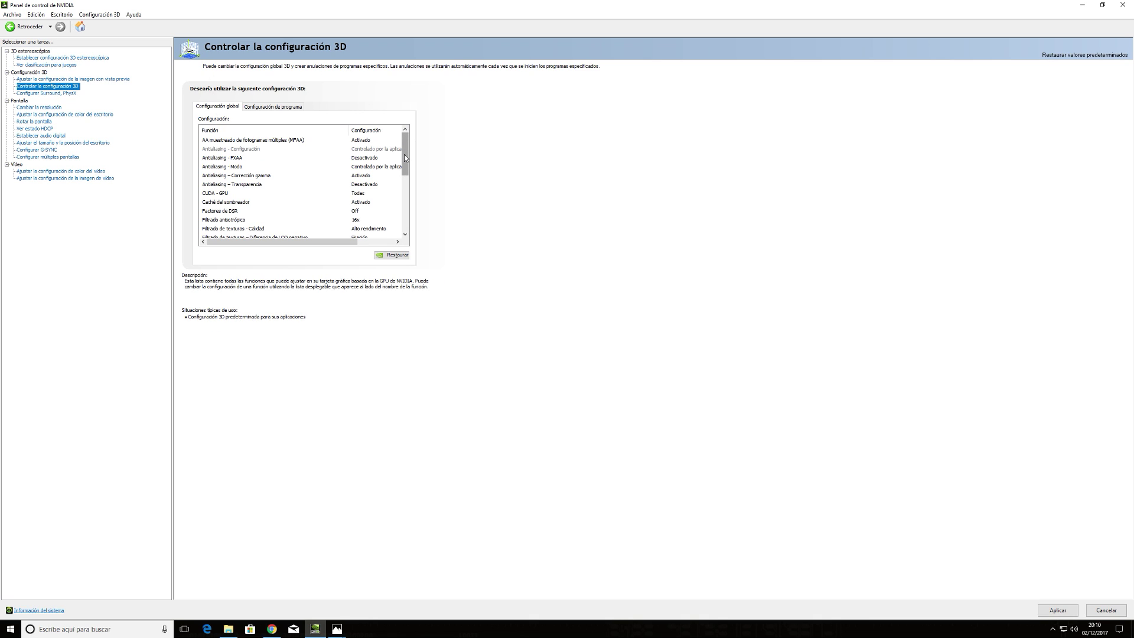
left_click_drag(405, 157, 406, 179)
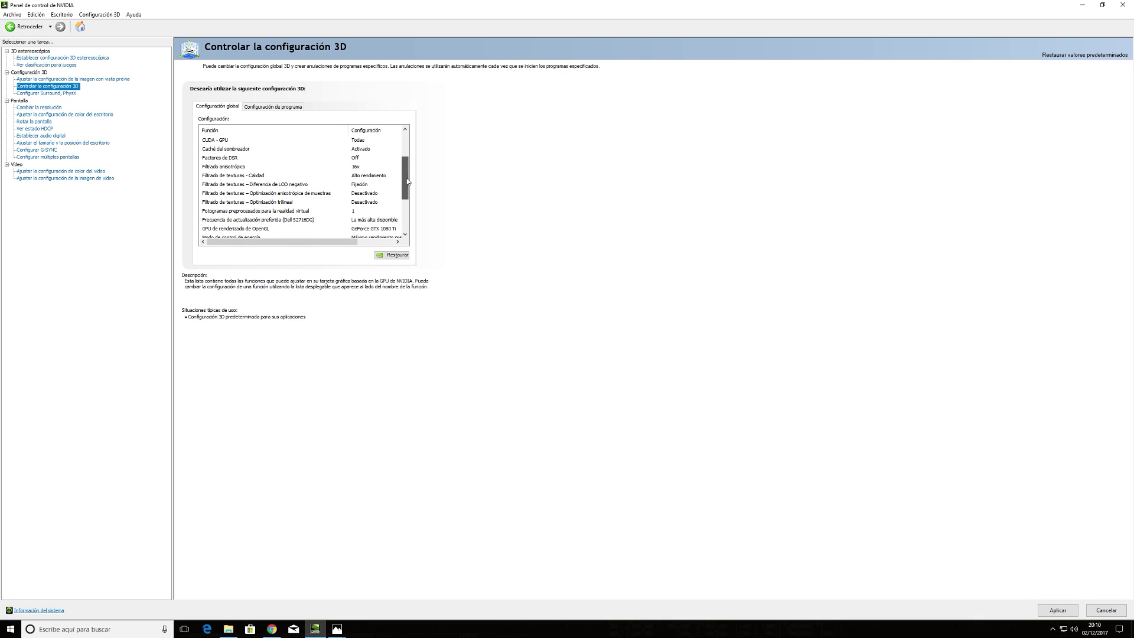
scroll(404, 180, "up", 2)
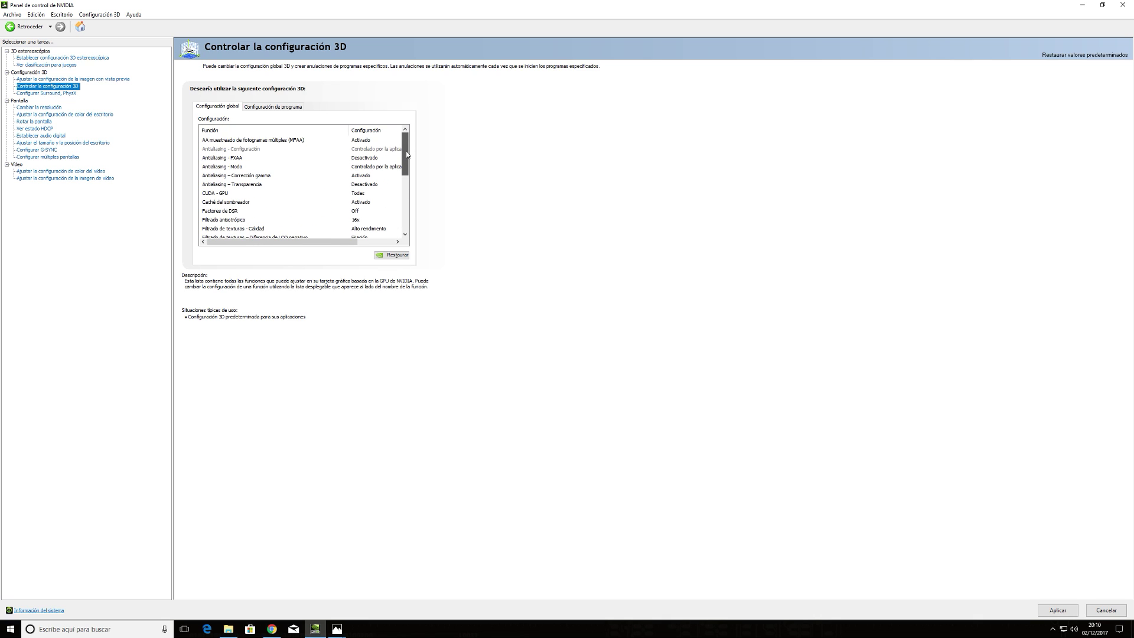
left_click_drag(406, 152, 407, 192)
scroll(406, 195, "up", 2)
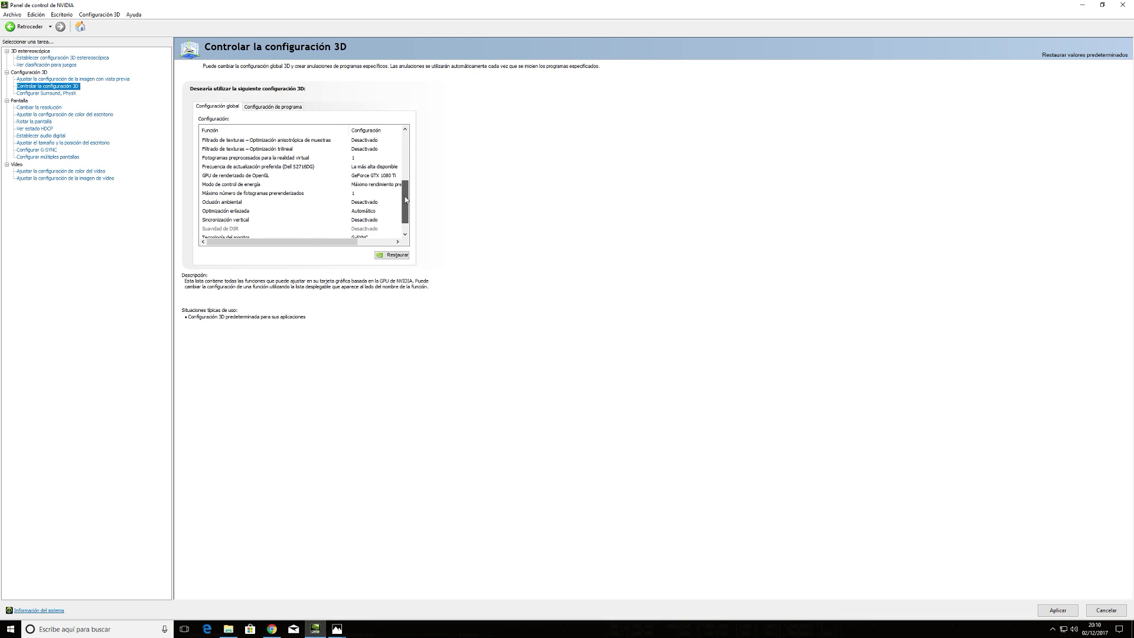
left_click(362, 185)
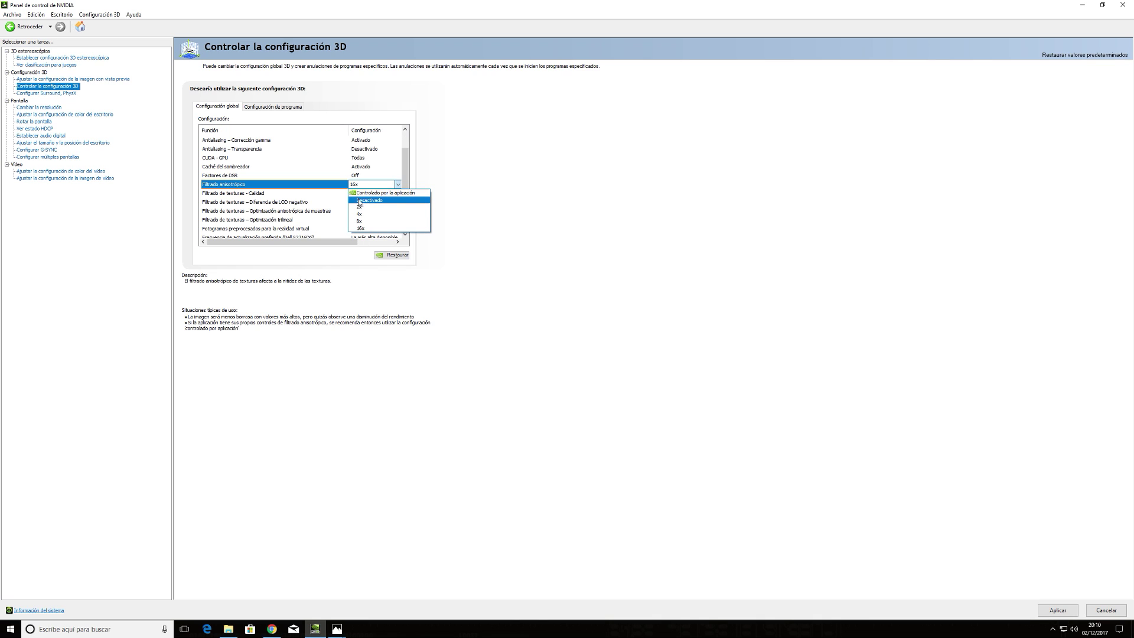
left_click(398, 186)
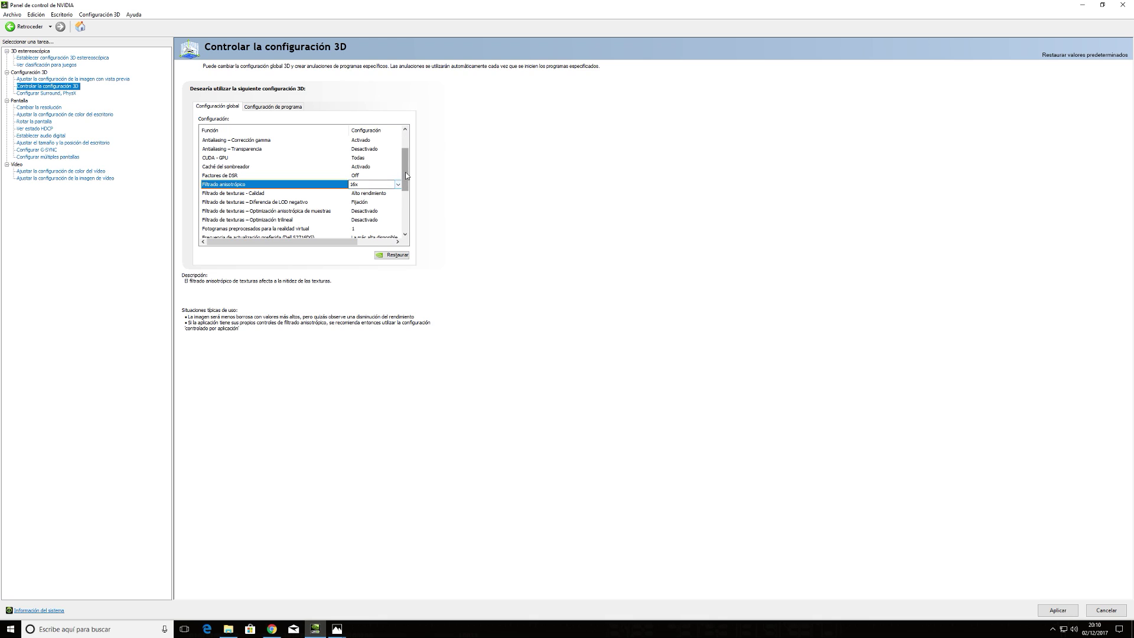
left_click_drag(406, 175, 408, 156)
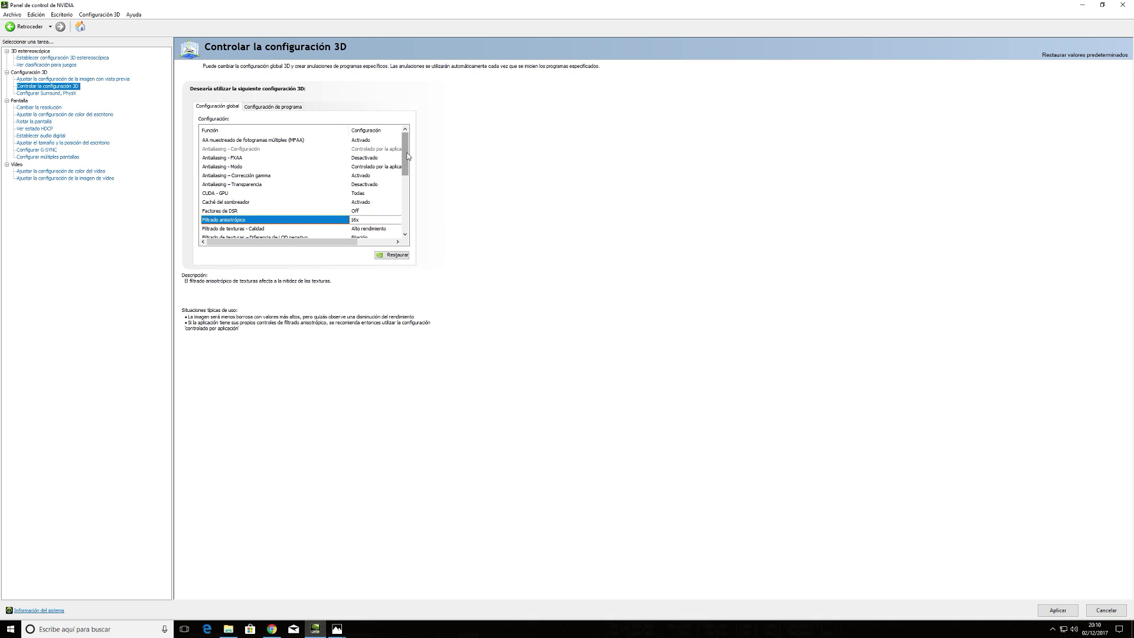